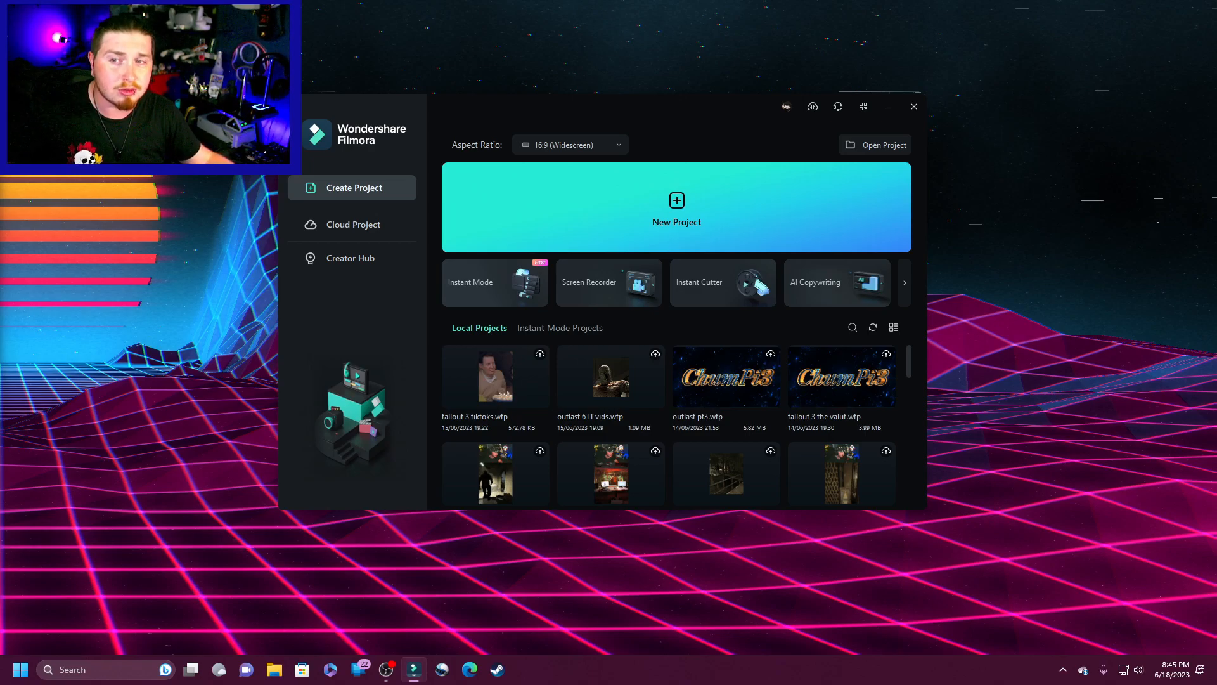
Start a new project with the 16:9 (Widescreen) aspect ratio.
left_click(386, 669)
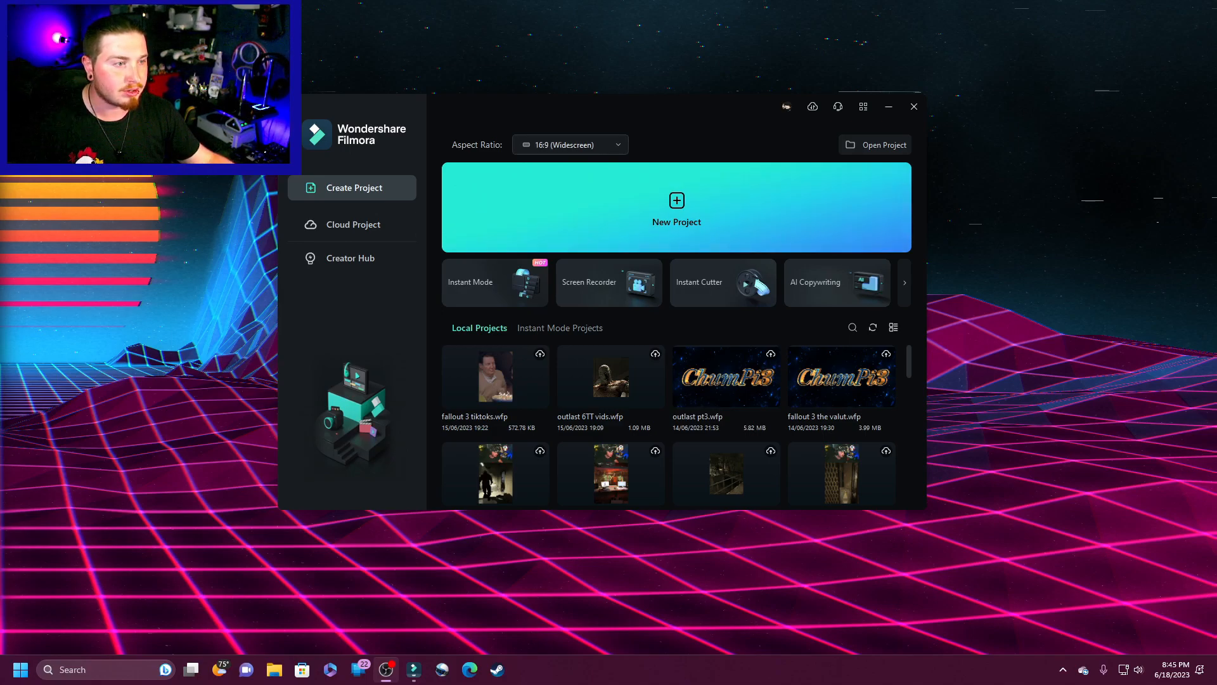
left_click(571, 144)
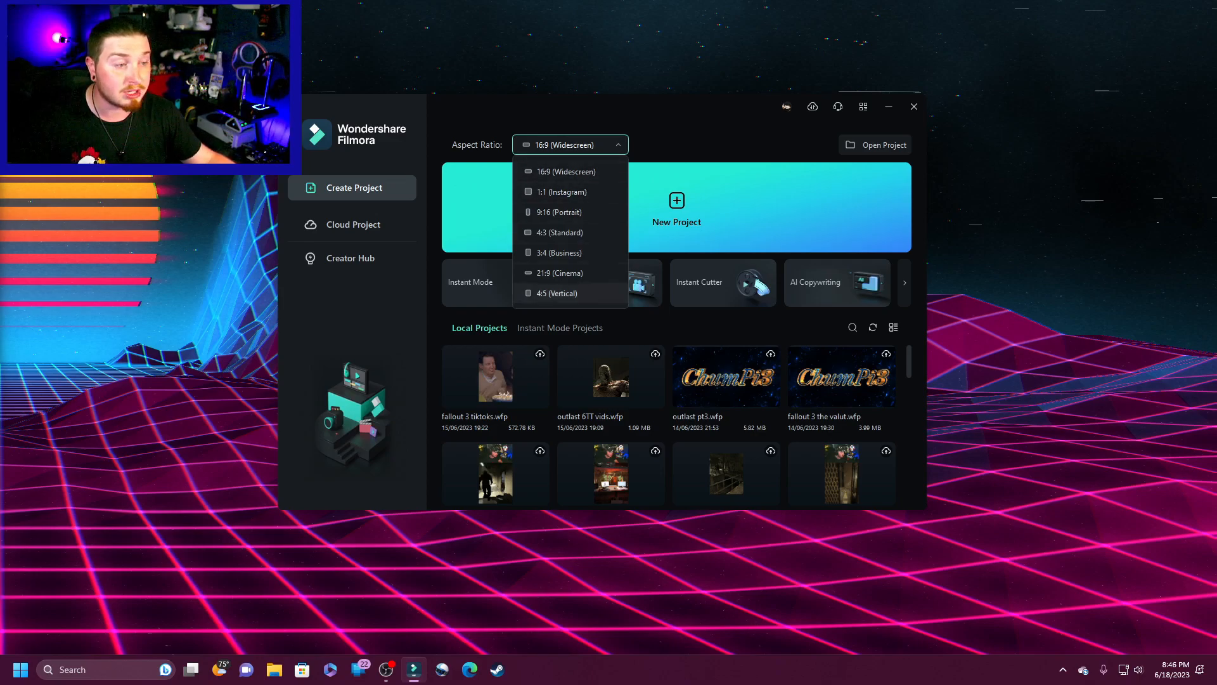
left_click(566, 172)
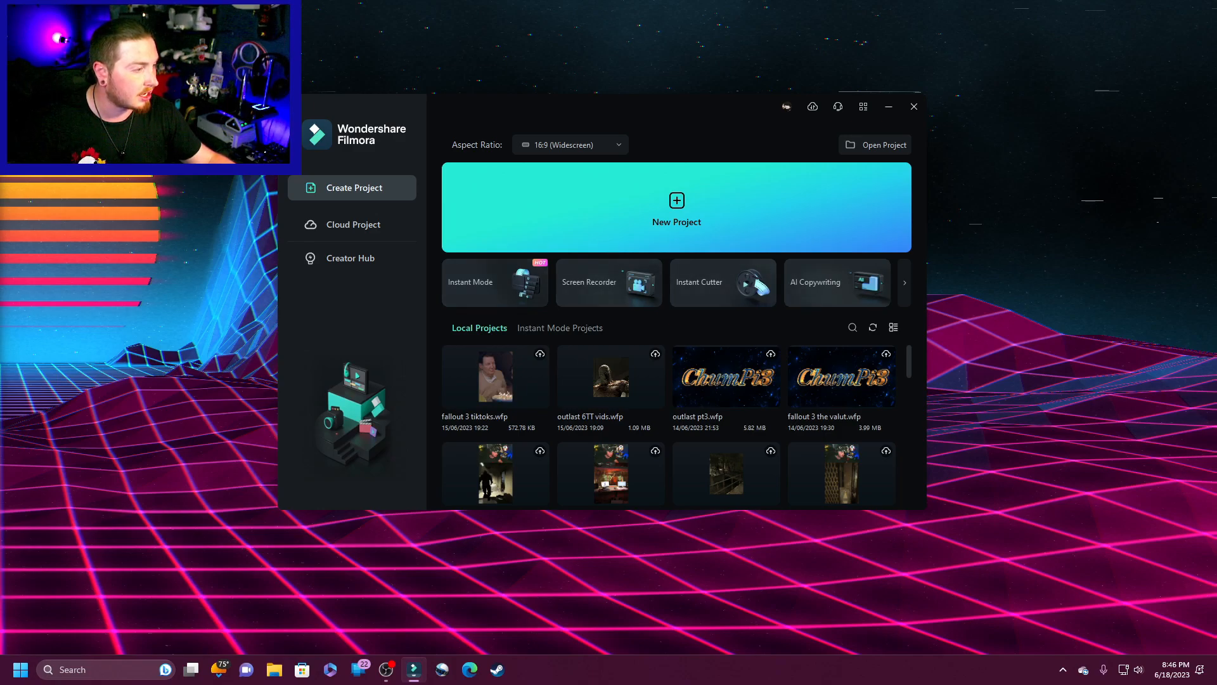
left_click(904, 283)
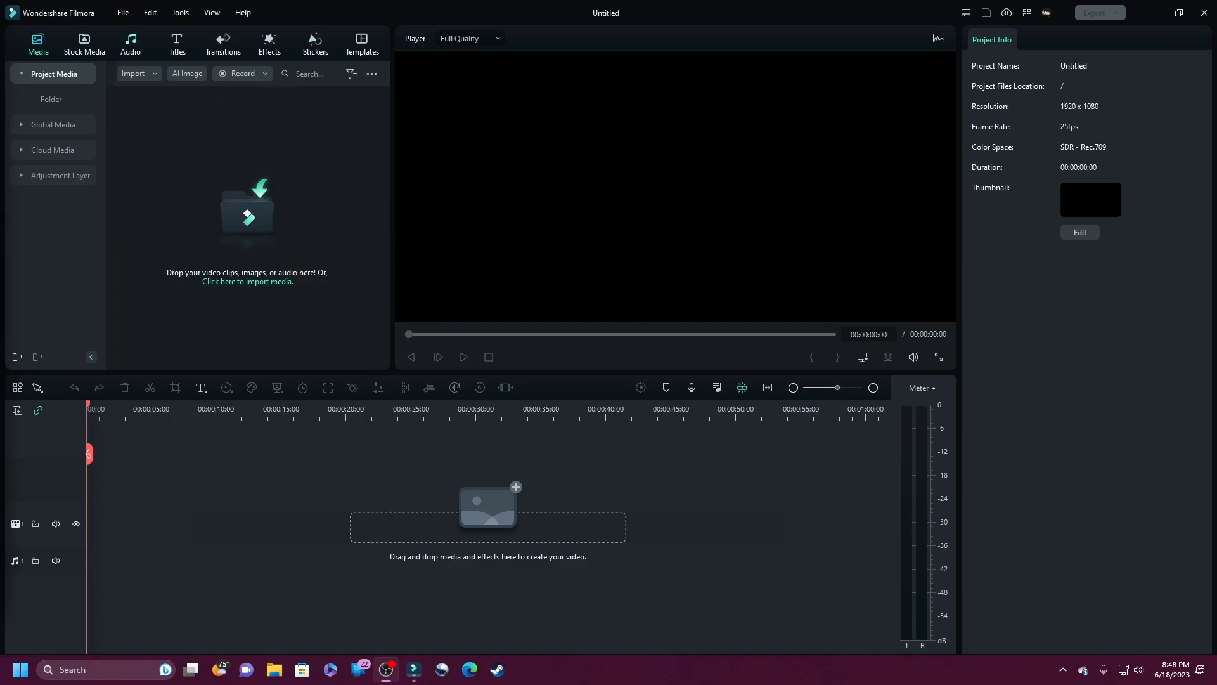
Look through the stock media, project media, trending effects and transitions libraries.
left_click(84, 45)
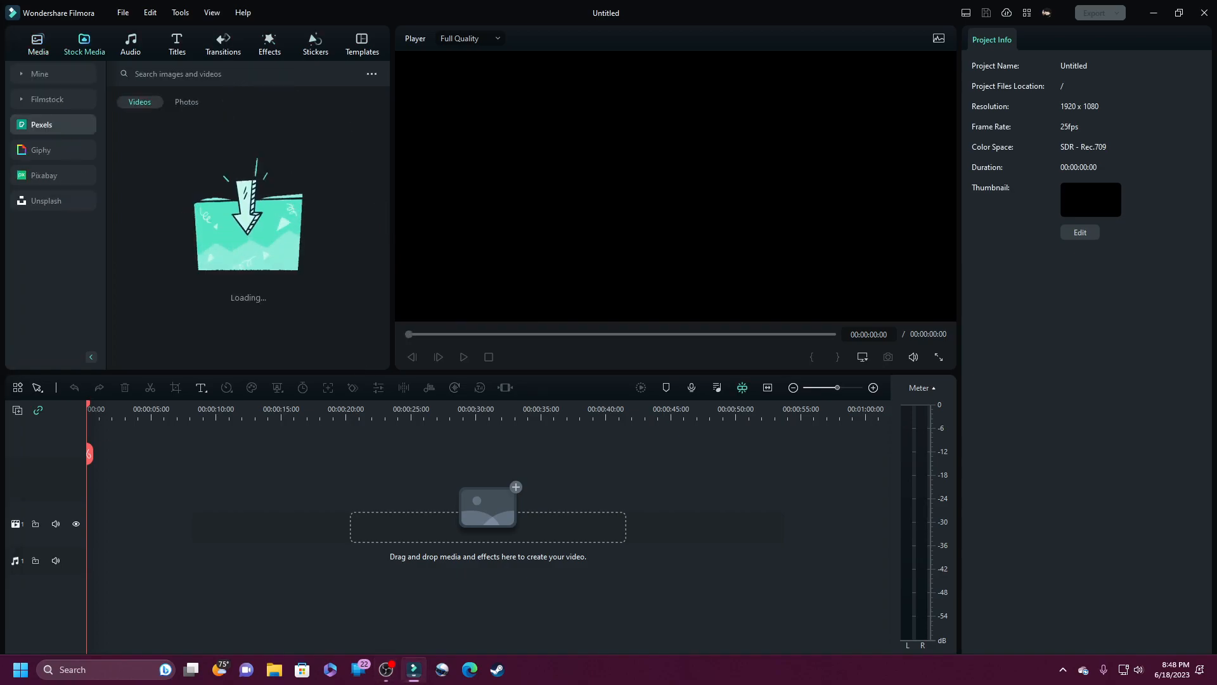
left_click(38, 44)
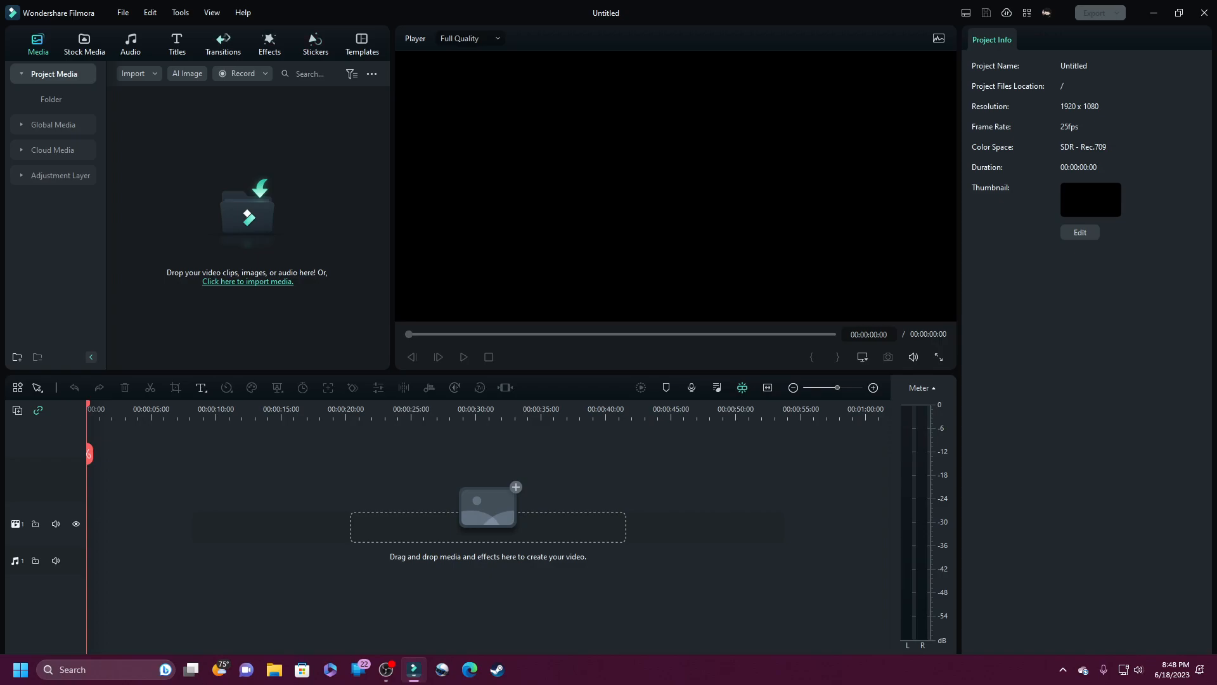
left_click(270, 44)
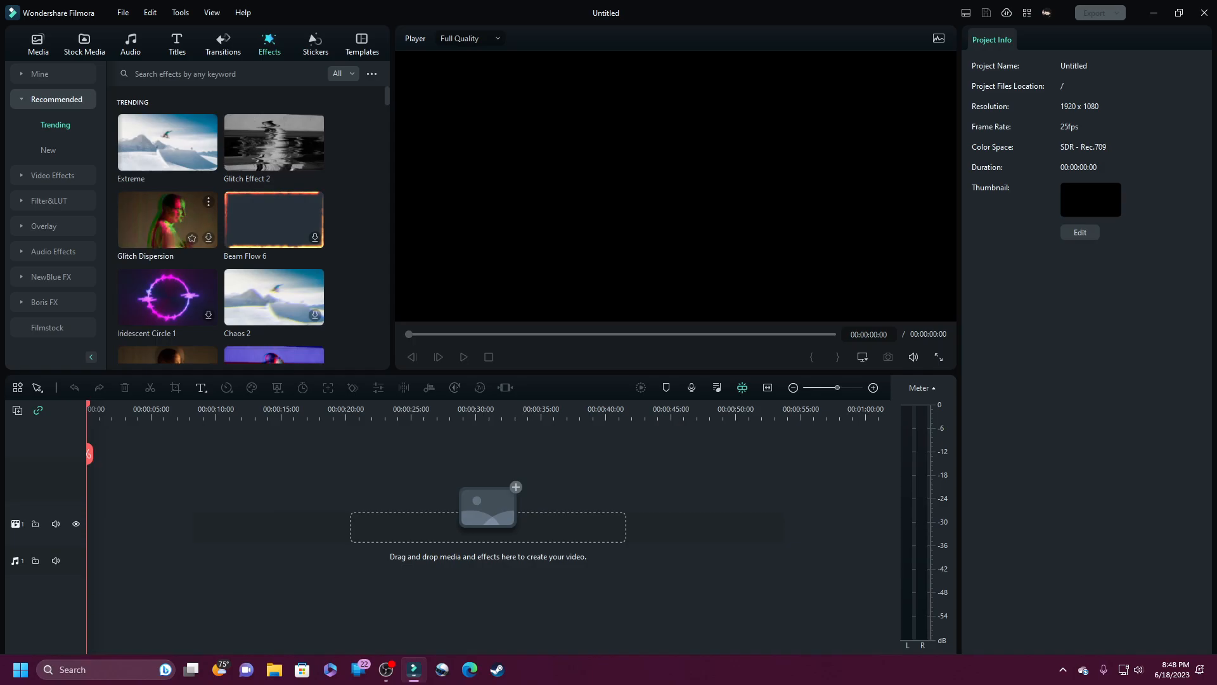
scroll(274, 127, "down", 3)
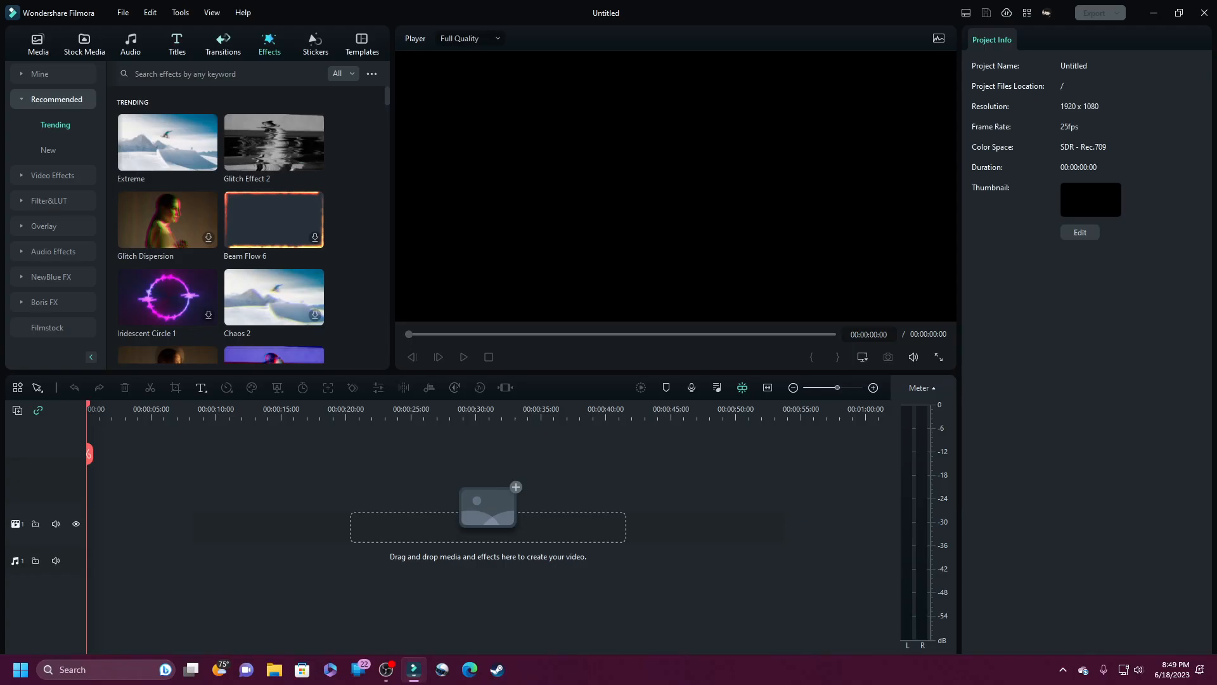
left_click(223, 45)
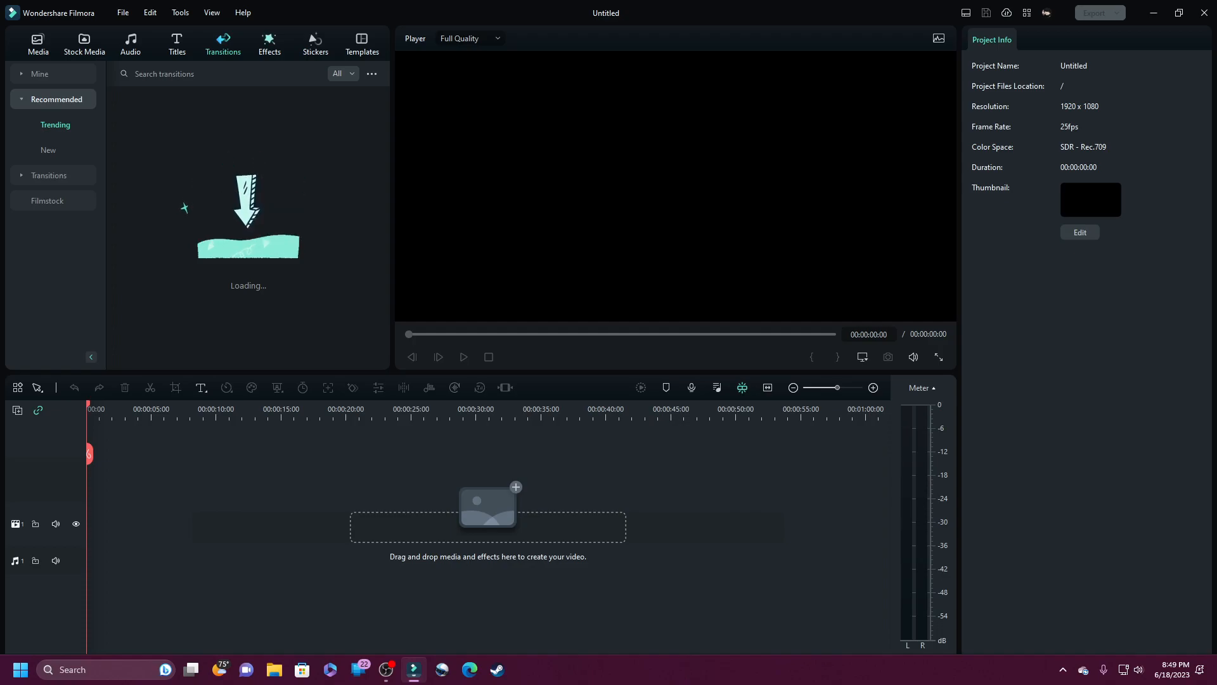
Find the Dance Background Pack overlay among the trending effects and place it at the start of video track 1.
left_click(269, 45)
scroll(274, 213, "down", 6)
scroll(274, 214, "down", 3)
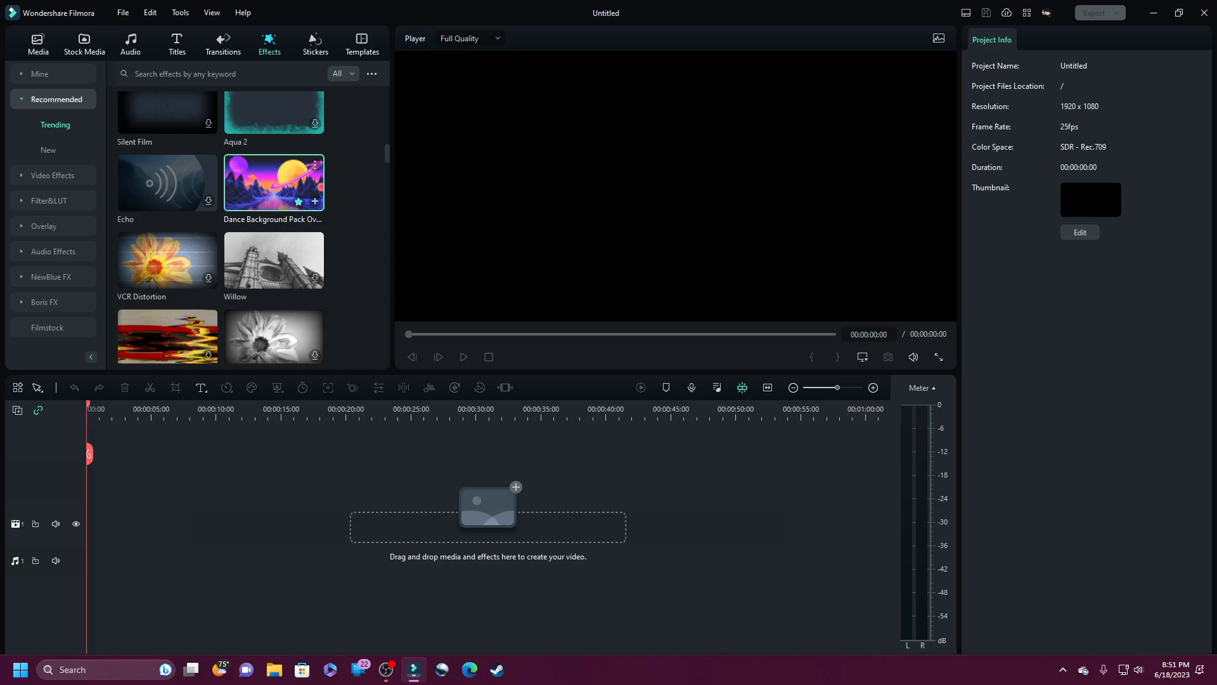
left_click_drag(274, 183, 119, 520)
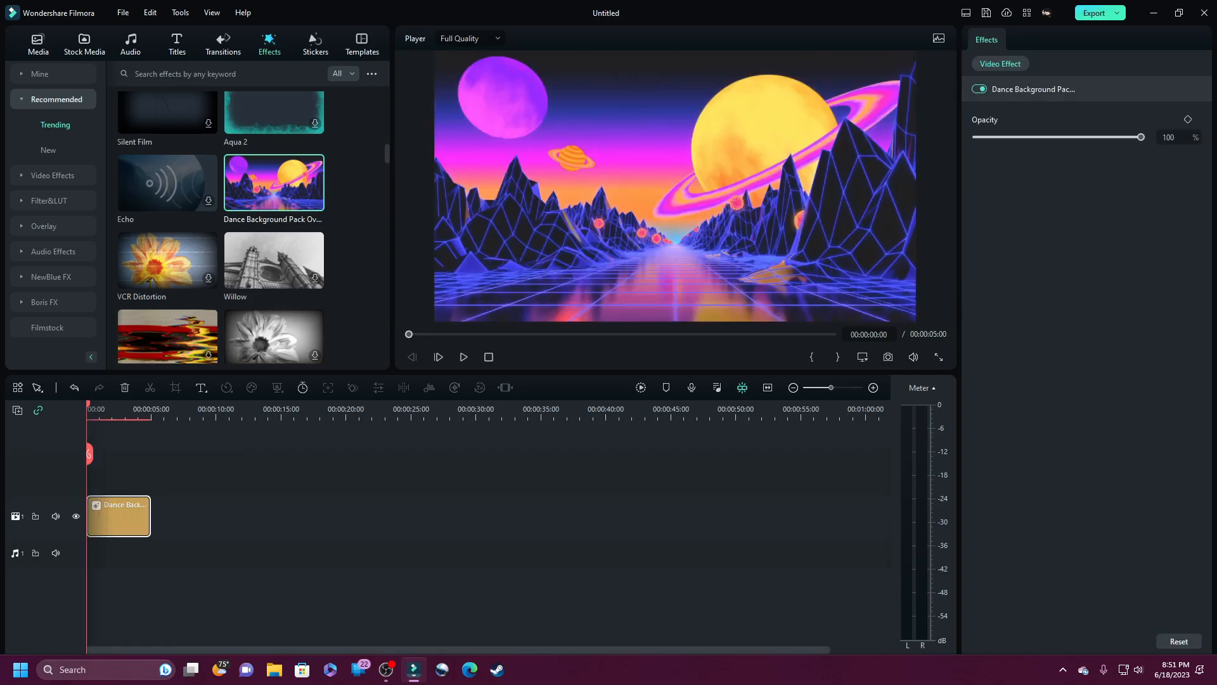
Play the dance background clip, view it in full screen, and return to the editing layout.
key("space")
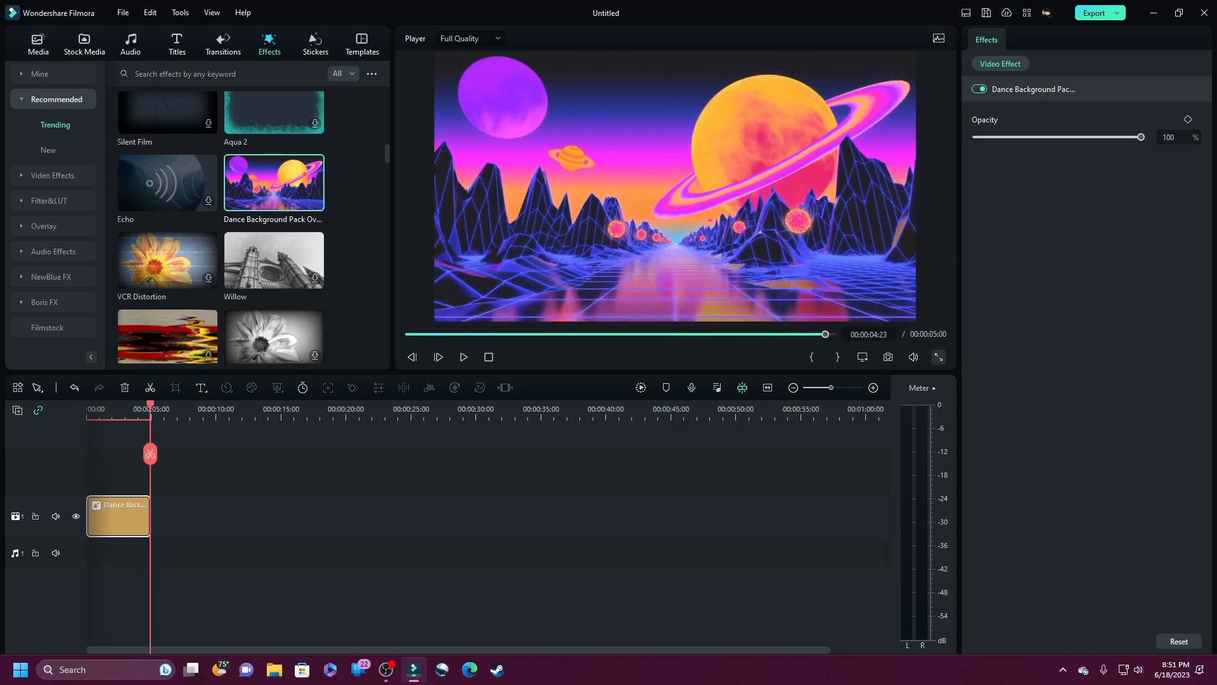
left_click(939, 357)
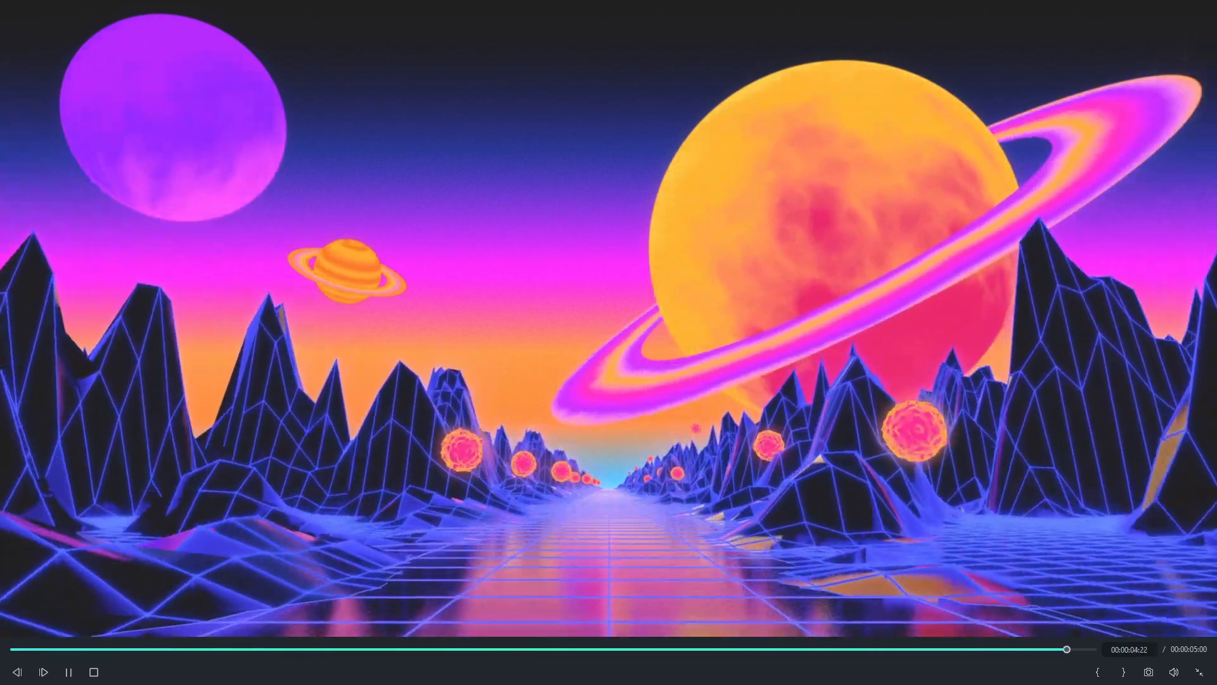
left_click(1199, 672)
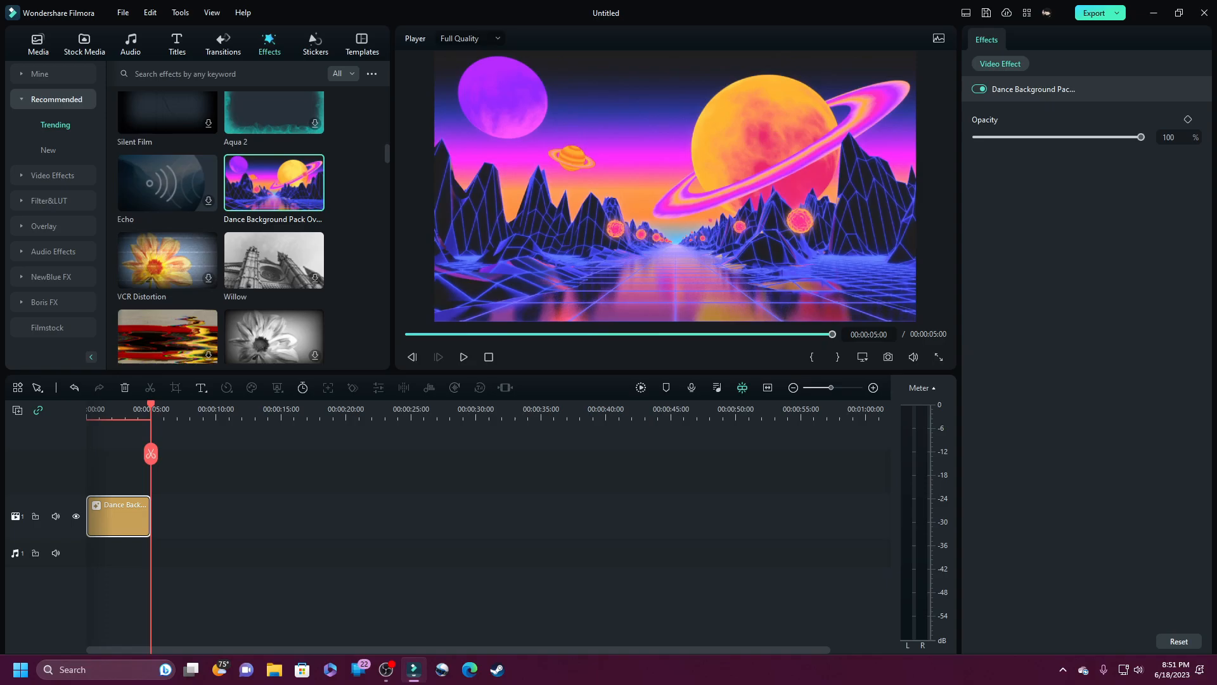
Browse the trending effects and transitions, and show the favorite transitions.
scroll(168, 254, "down", 3)
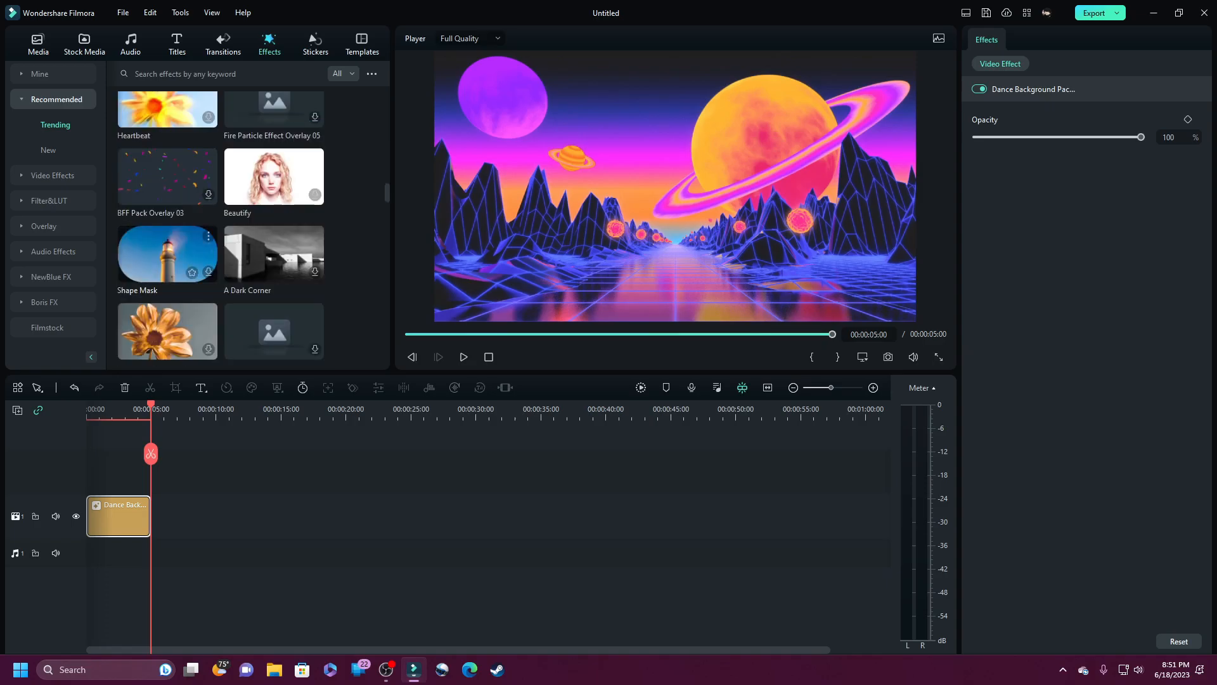
scroll(220, 228, "up", 5)
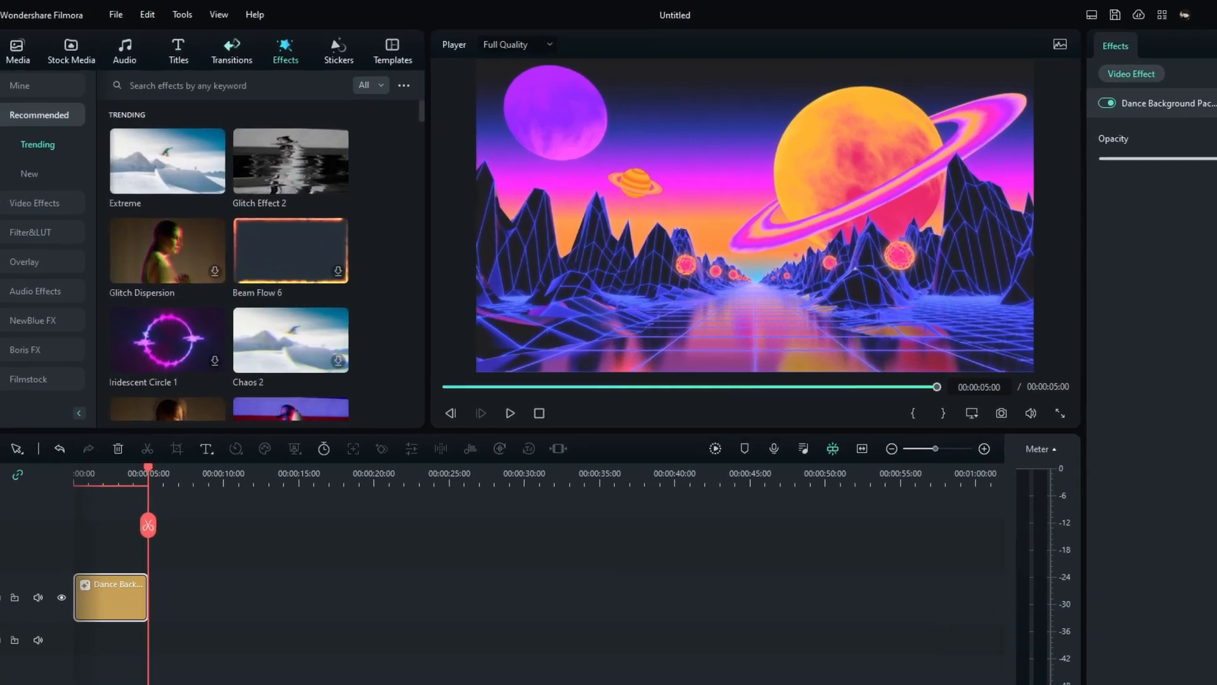
left_click(231, 50)
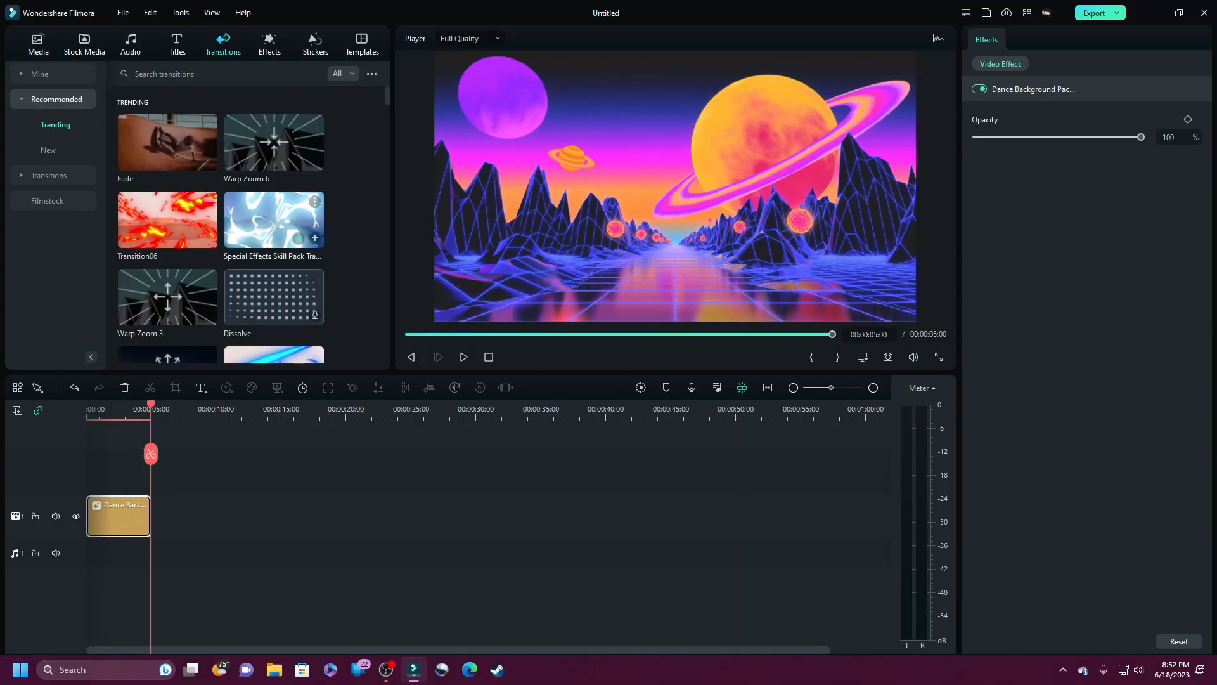
scroll(221, 227, "down", 5)
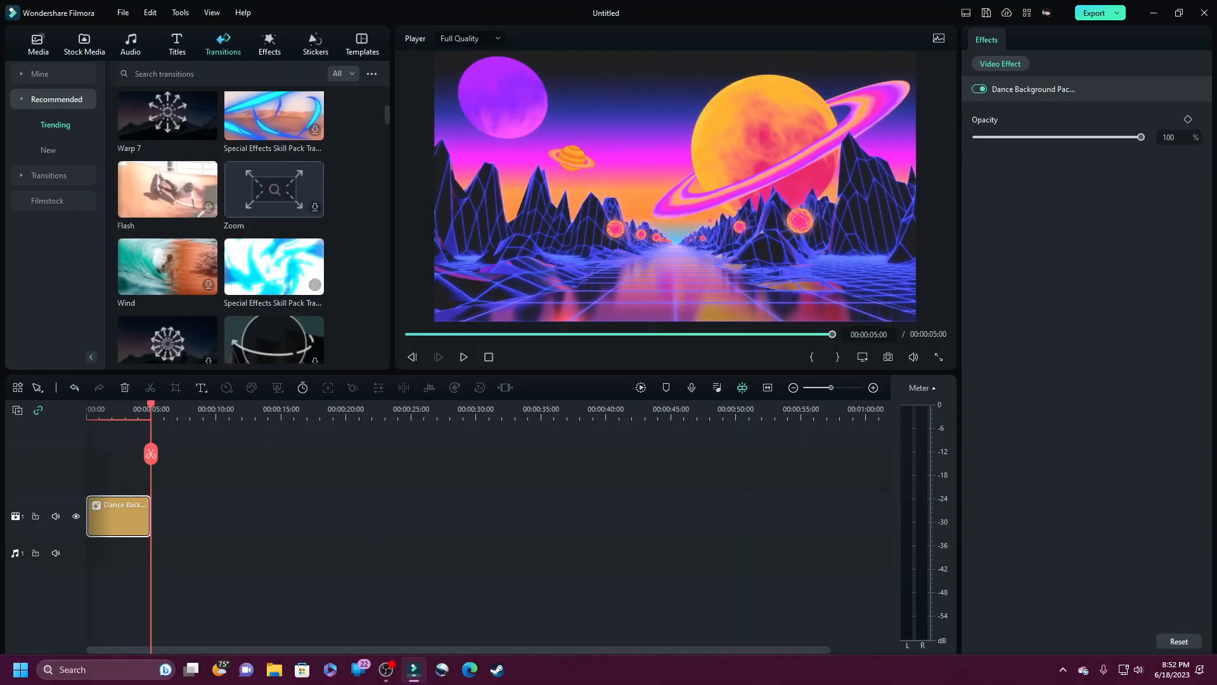
scroll(220, 229, "up", 5)
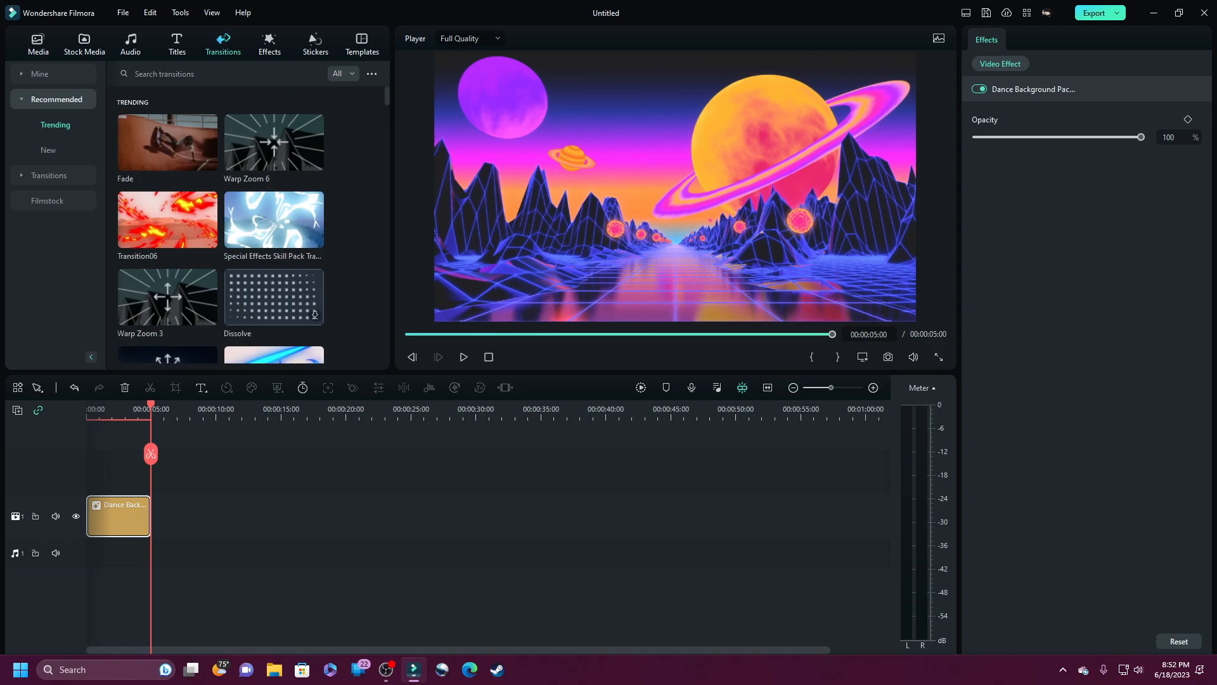
left_click(40, 74)
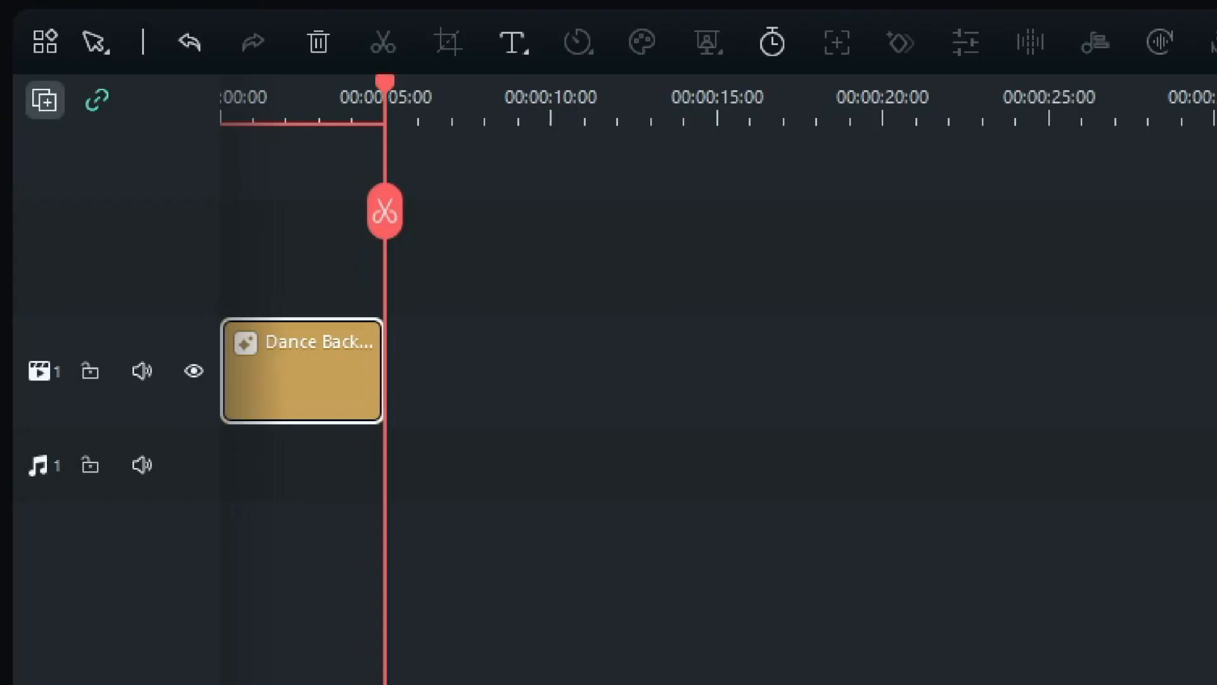
Add a second video track, and move the background clip up to it and back to video track 1.
left_click(17, 410)
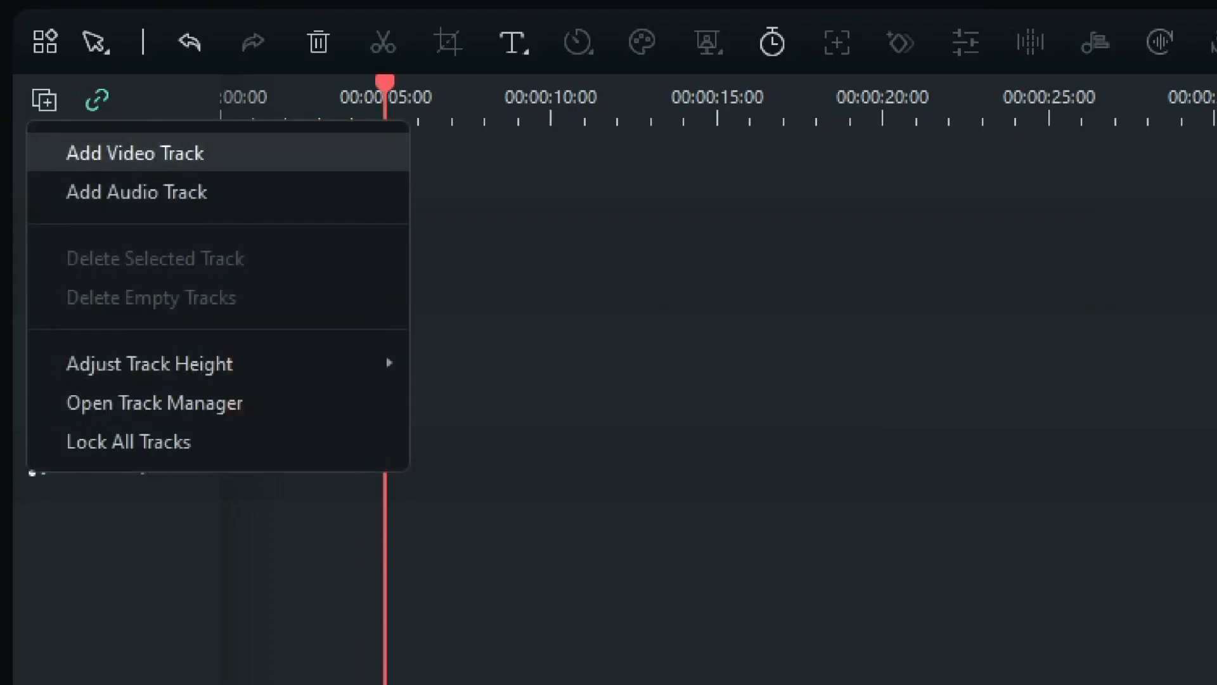
left_click(135, 153)
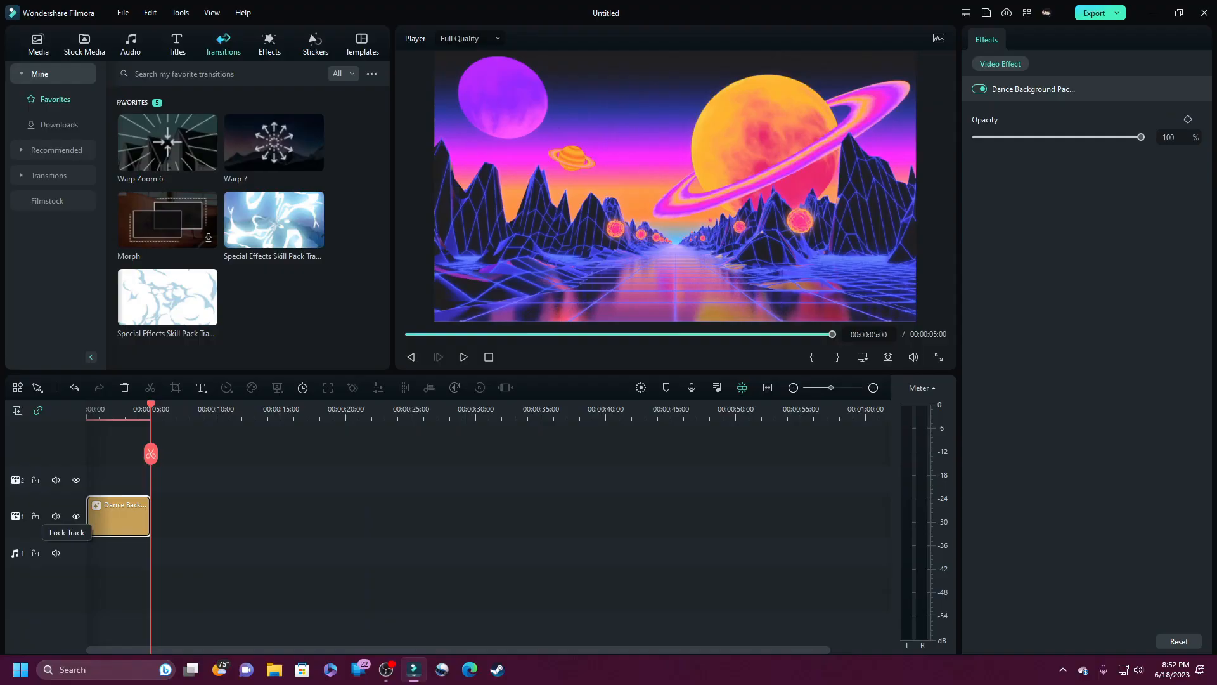
left_click_drag(118, 515, 126, 482)
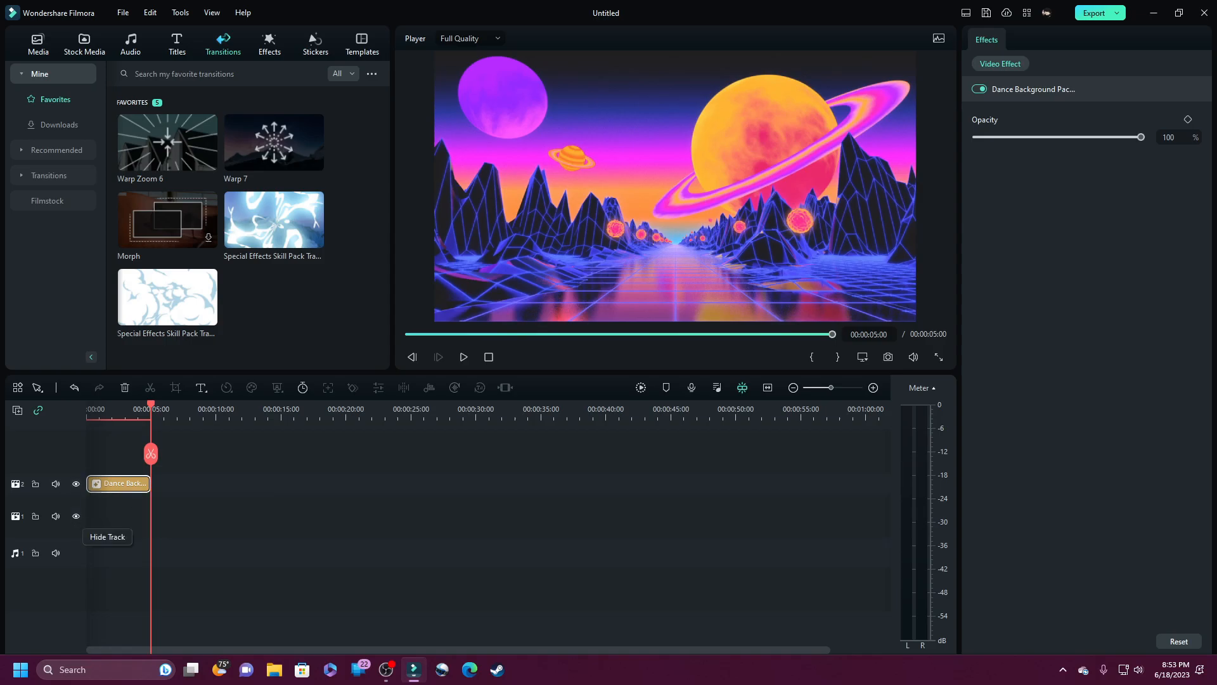
left_click_drag(118, 483, 118, 516)
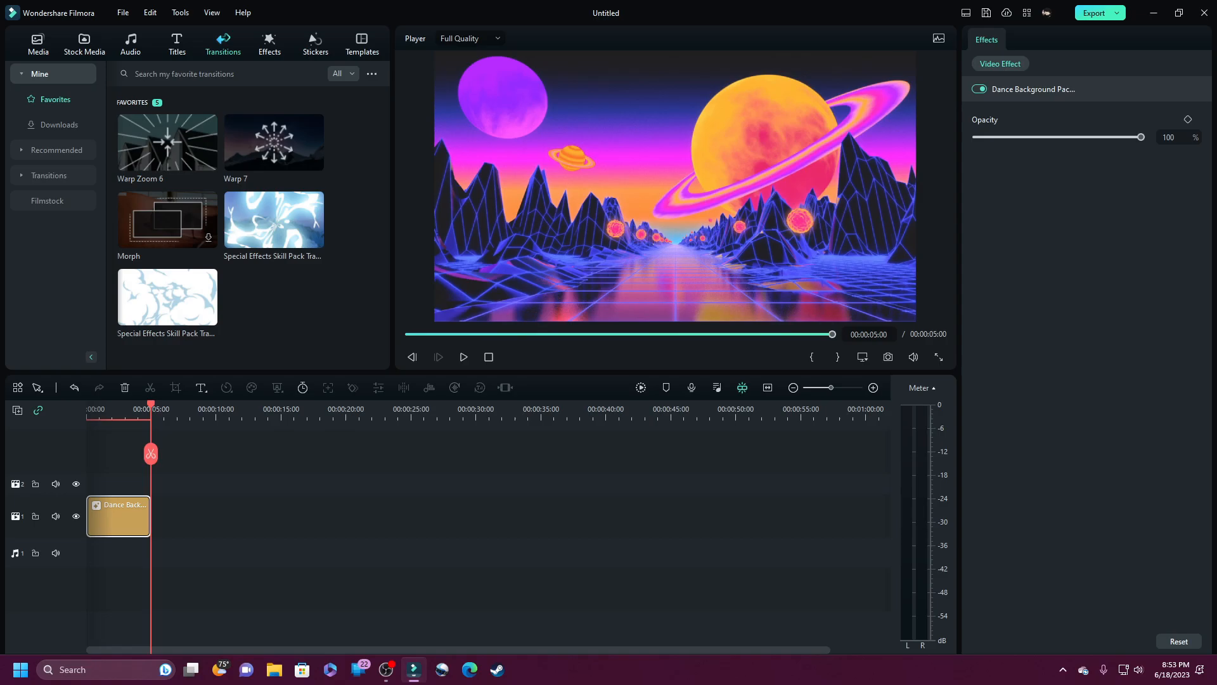
Trim the end of the background clip to a length of about 00:00:01:23 and play it back.
left_click_drag(150, 515, 110, 516)
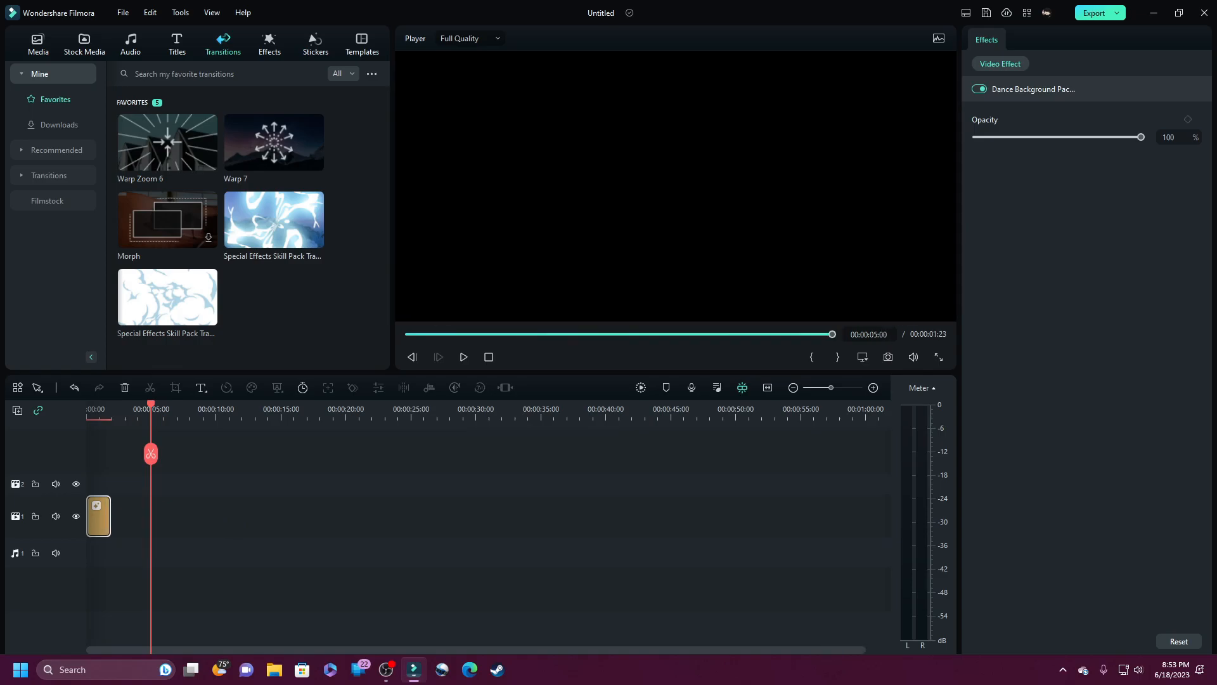
key("space")
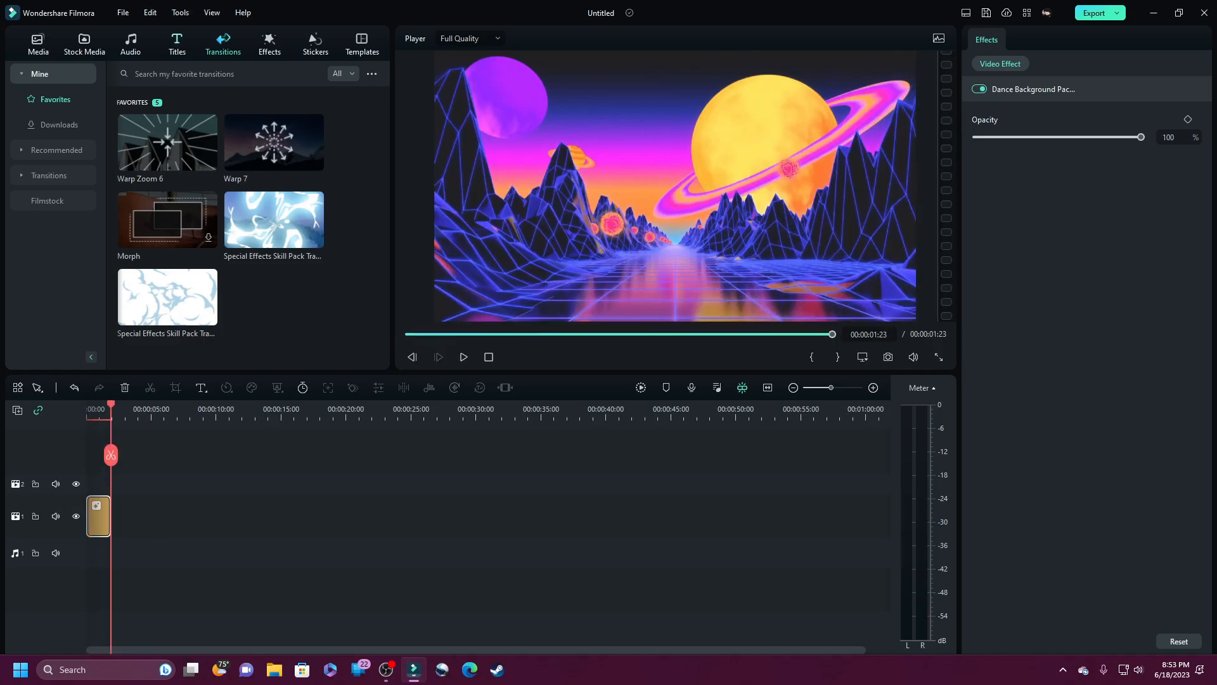
Show the trending titles and filter them to free ones only.
left_click(177, 44)
left_click(223, 44)
left_click(177, 44)
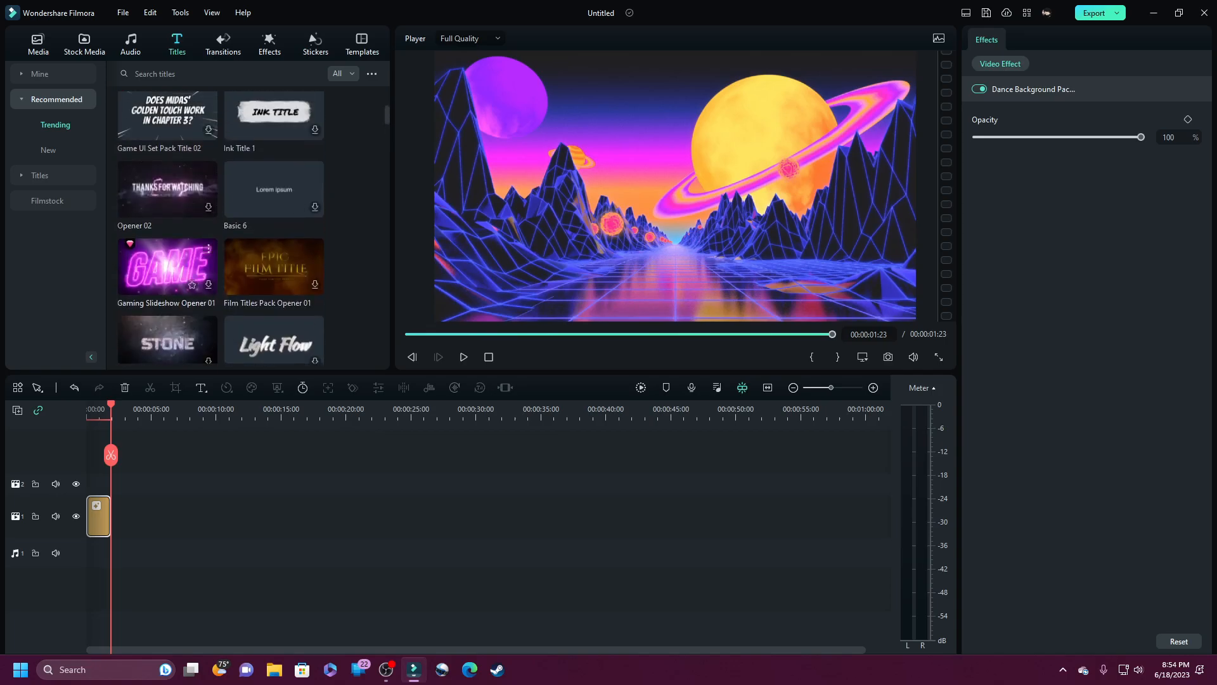
left_click(342, 74)
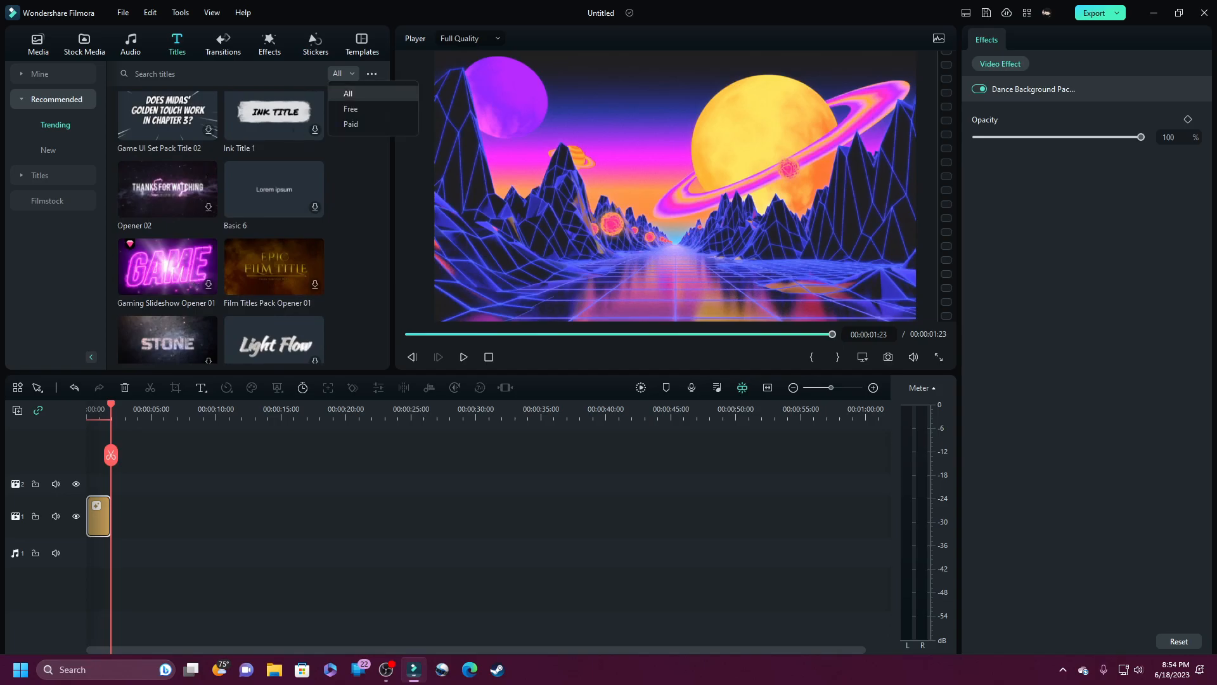
left_click(351, 109)
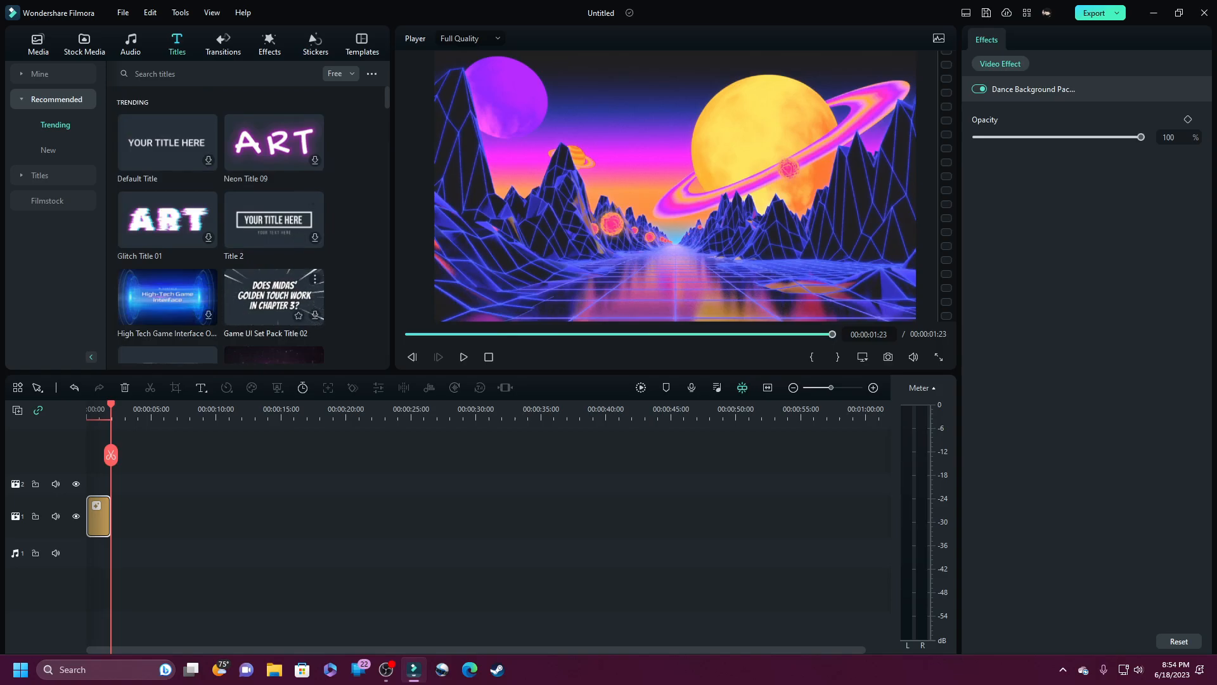
Browse the free trending titles for a suitable style and preview Neon Title 07.
scroll(273, 152, "down", 5)
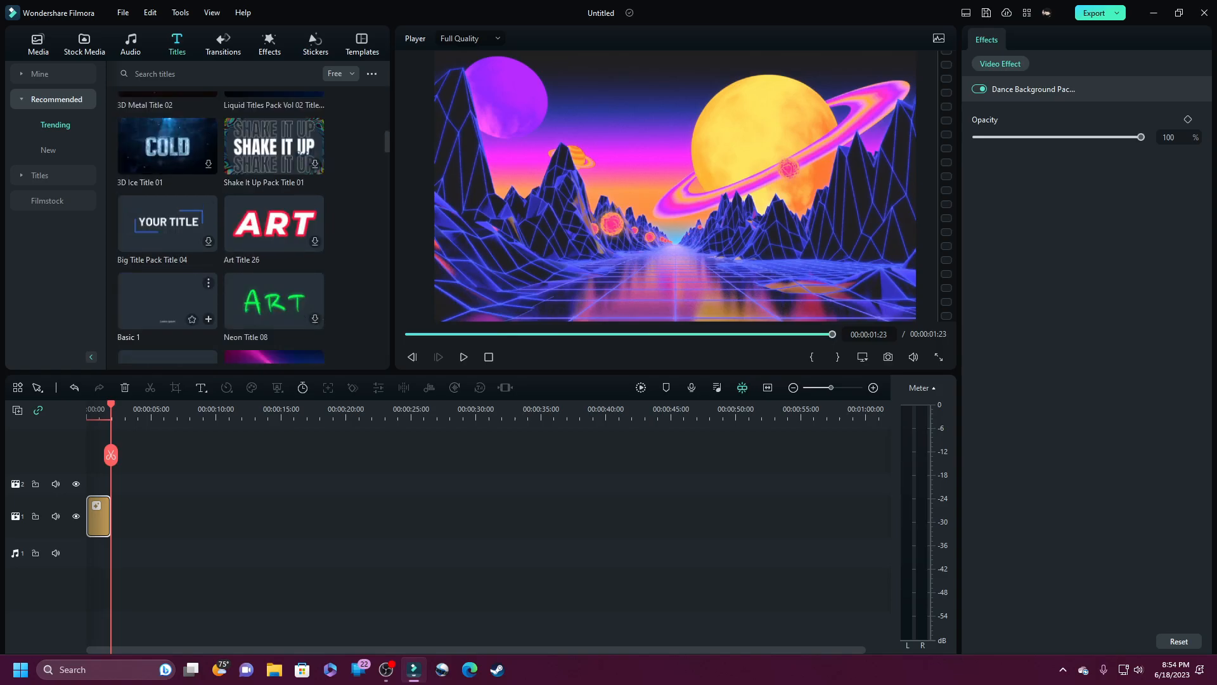
scroll(168, 153, "down", 3)
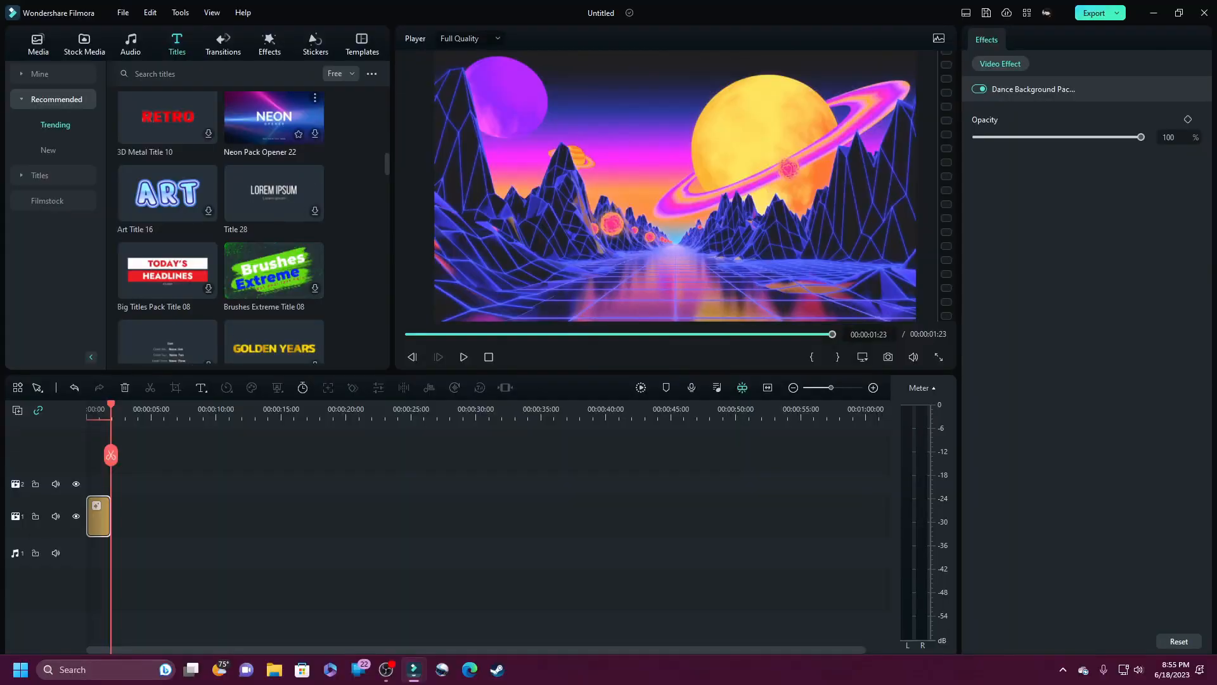
scroll(219, 228, "down", 4)
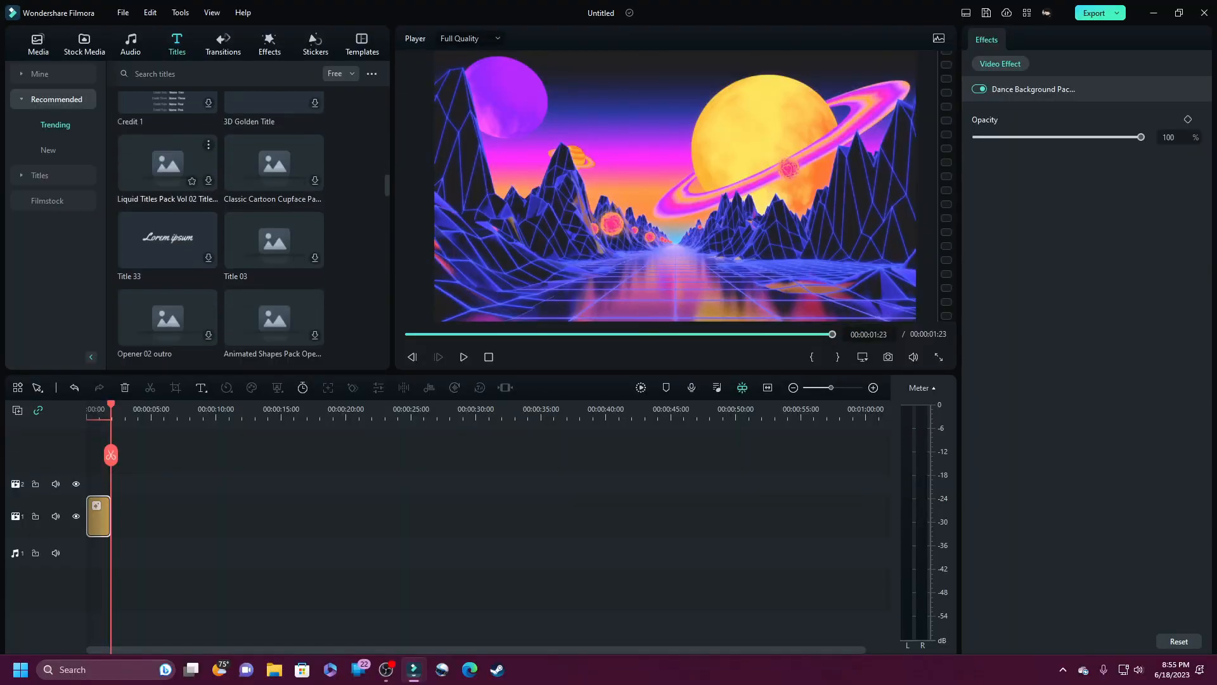
scroll(219, 254, "up", 4)
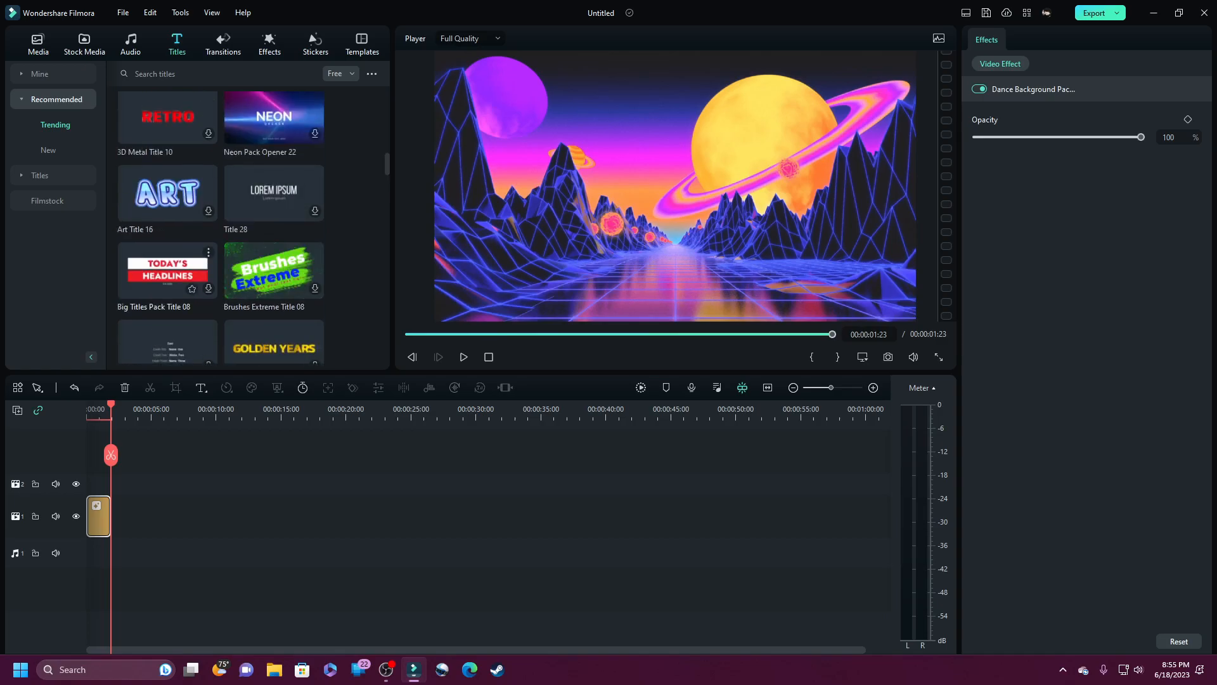
scroll(190, 222, "down", 5)
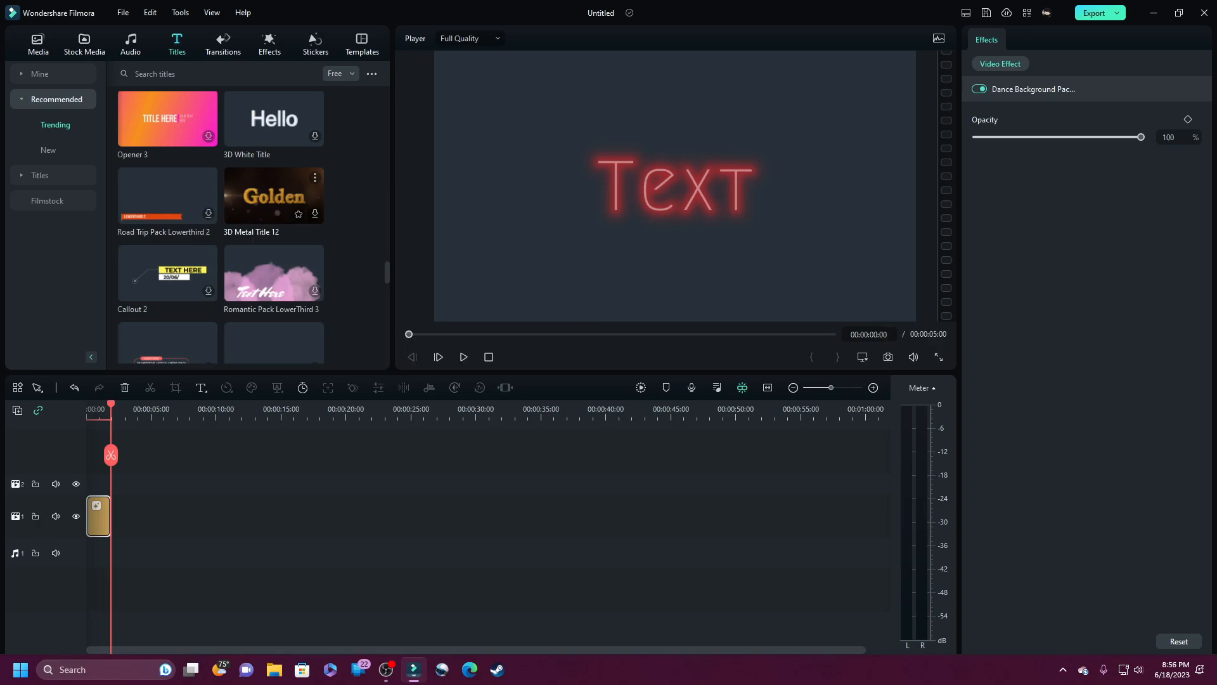
scroll(222, 222, "up", 5)
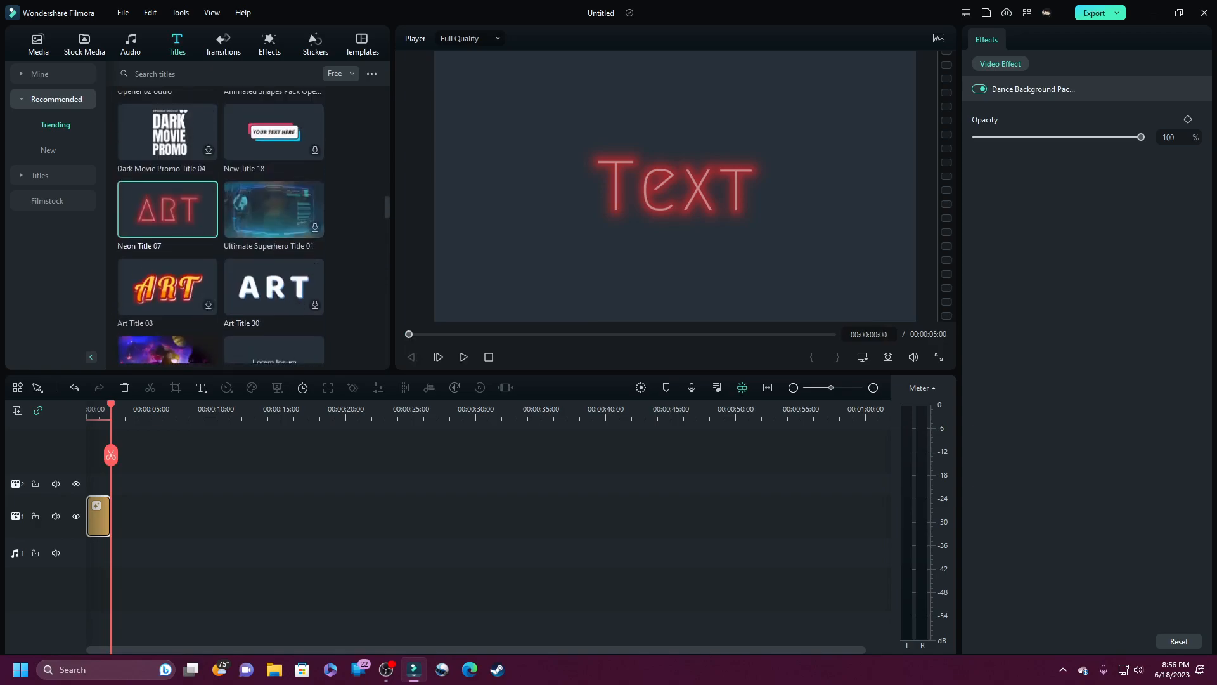
Place the Neon Title 07 title at the start of video track 2 and return the playhead to the beginning.
left_click_drag(167, 209, 119, 483)
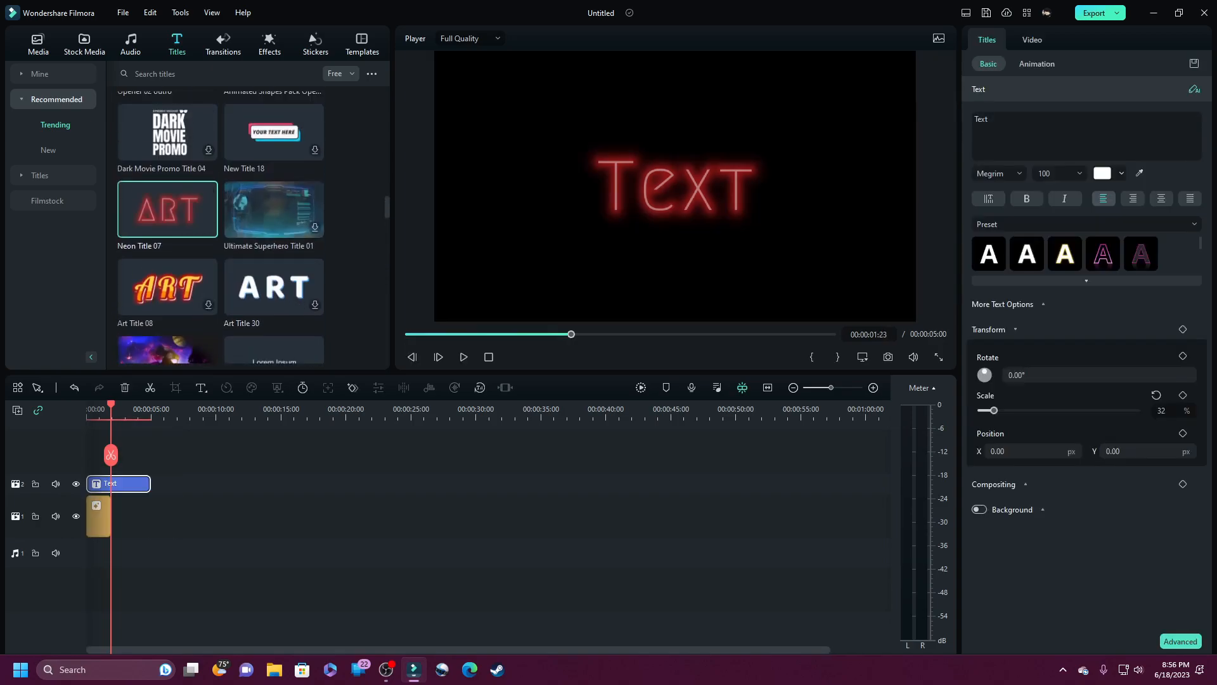
left_click(87, 410)
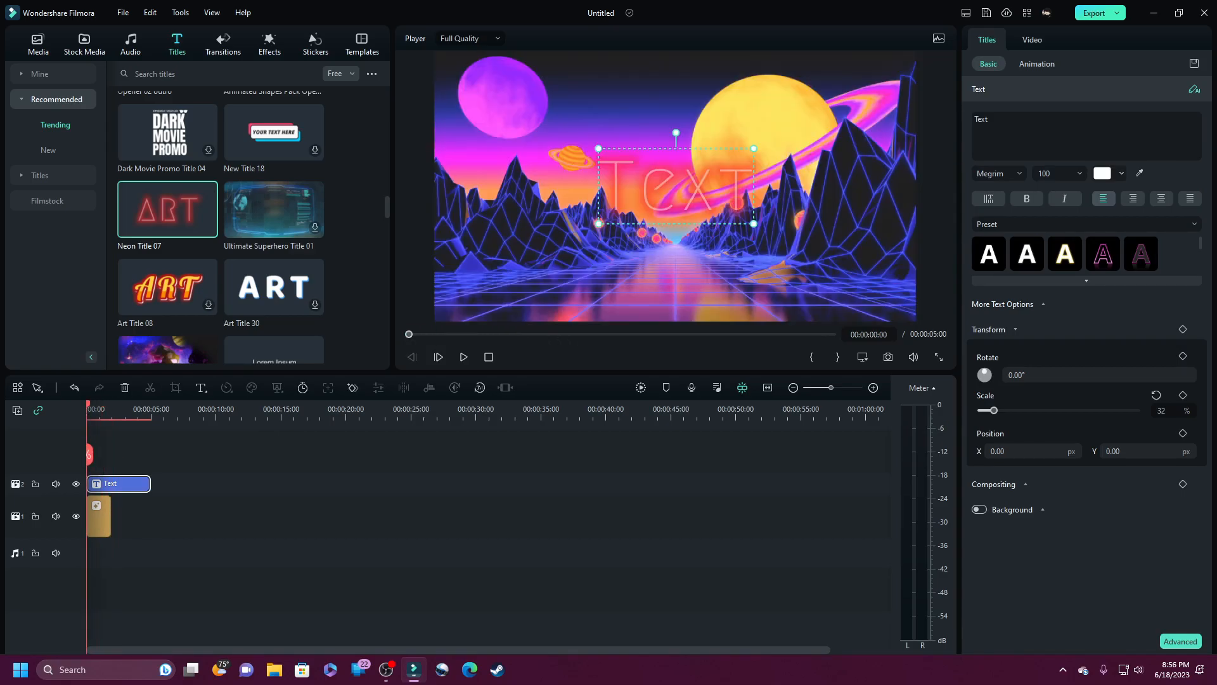
Browse the title's text animations and apply the Zoom In animation.
left_click(74, 387)
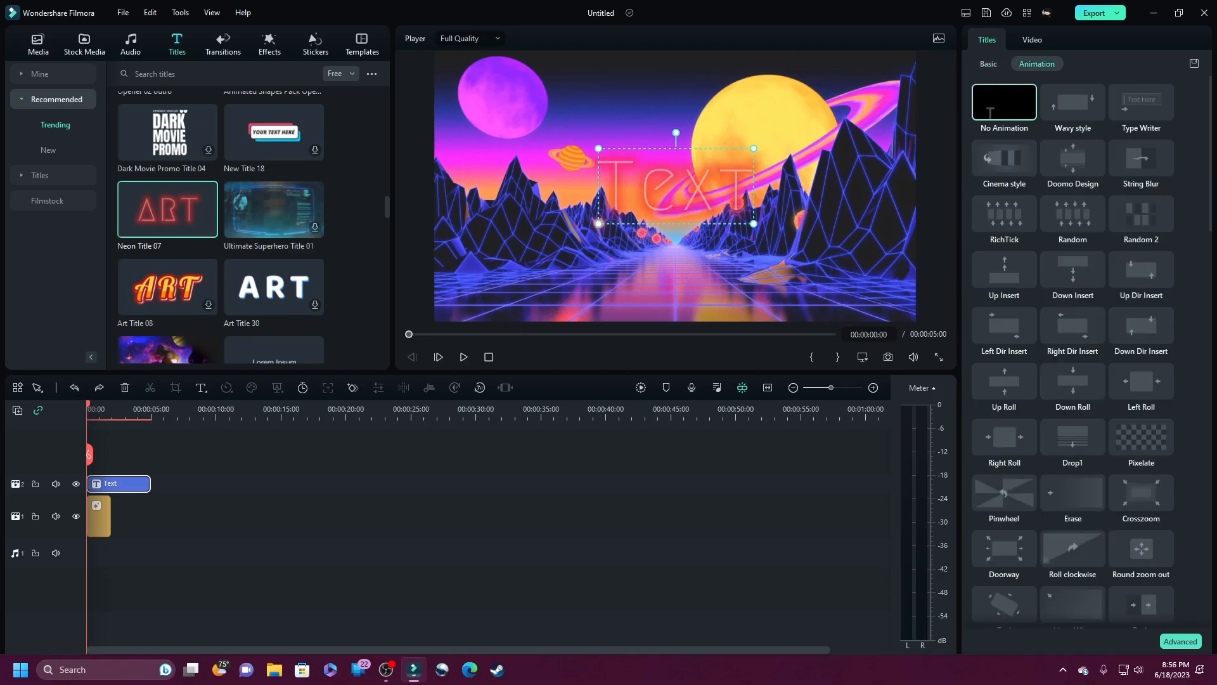
left_click(988, 64)
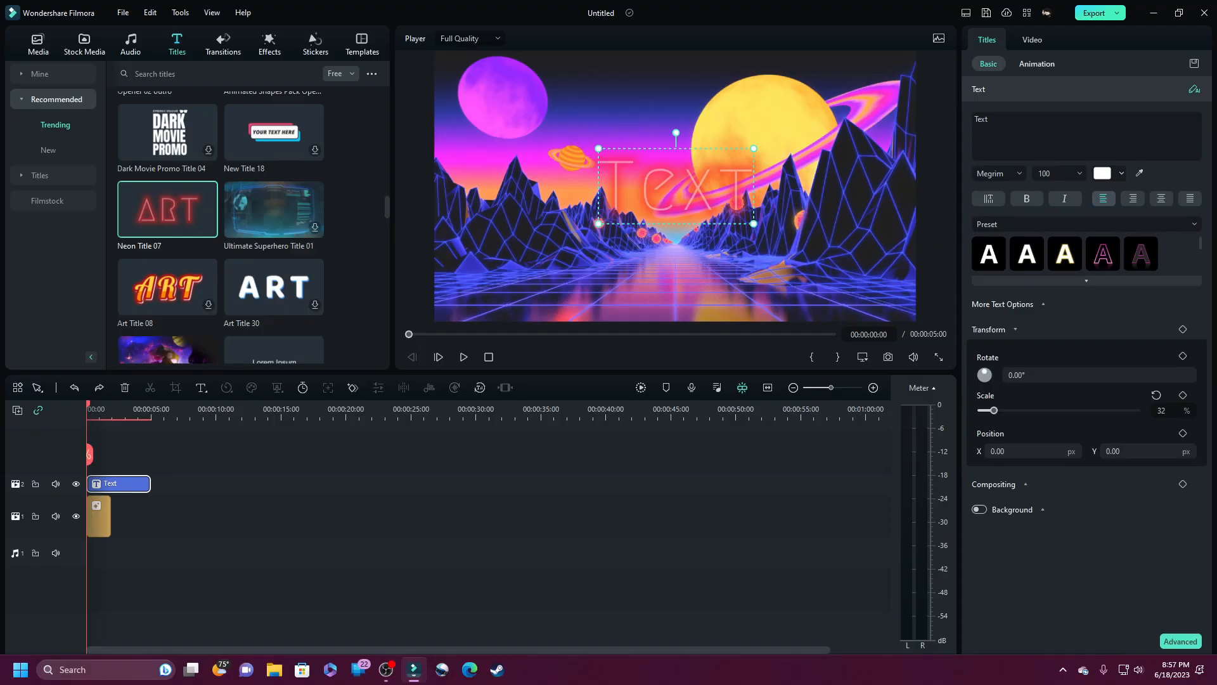
left_click(1037, 63)
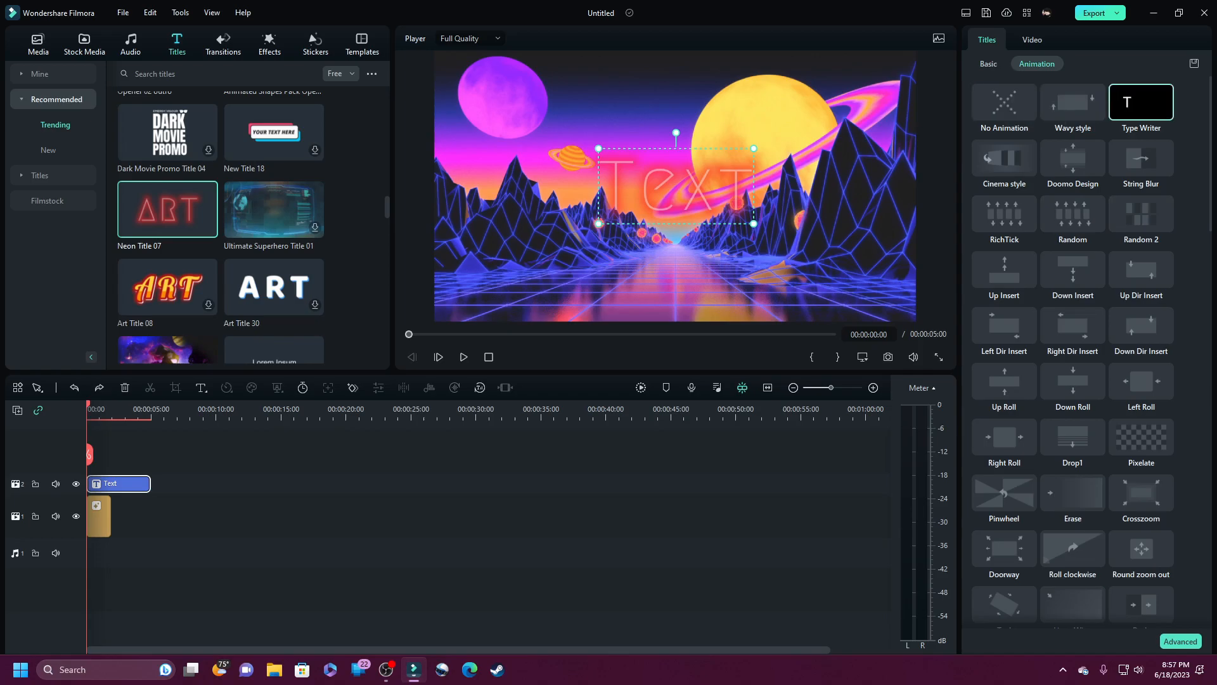
scroll(1072, 349, "down", 20)
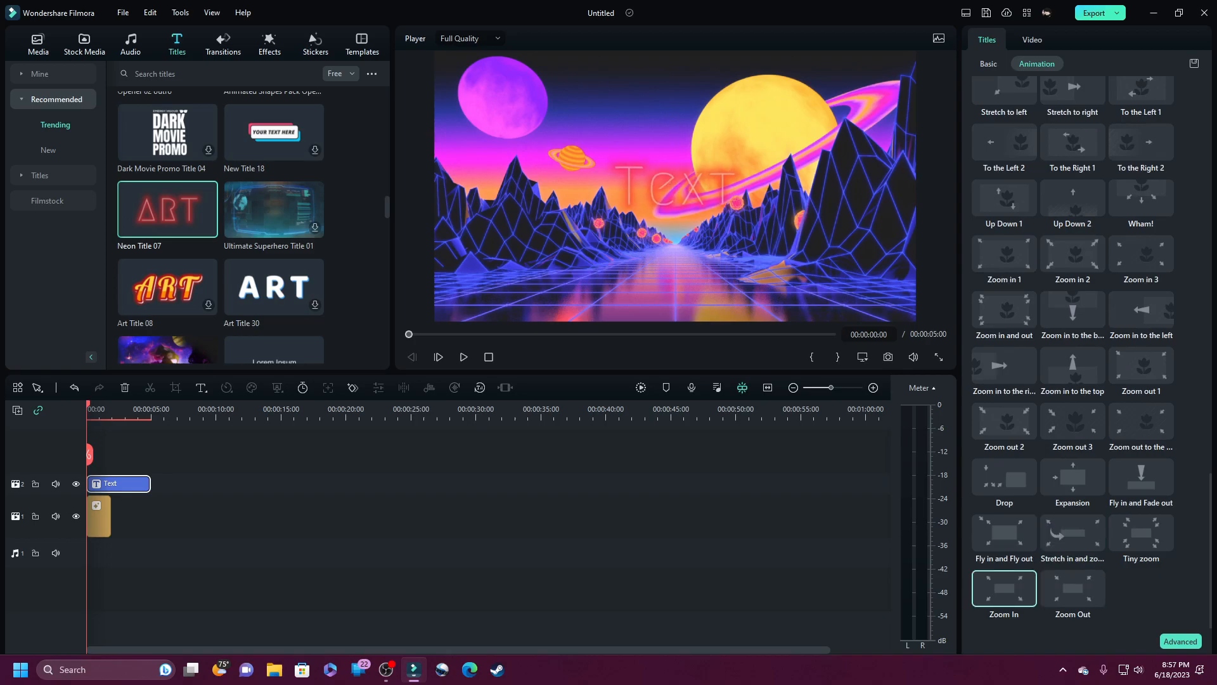
scroll(1004, 587, "up", 2)
scroll(1004, 571, "up", 15)
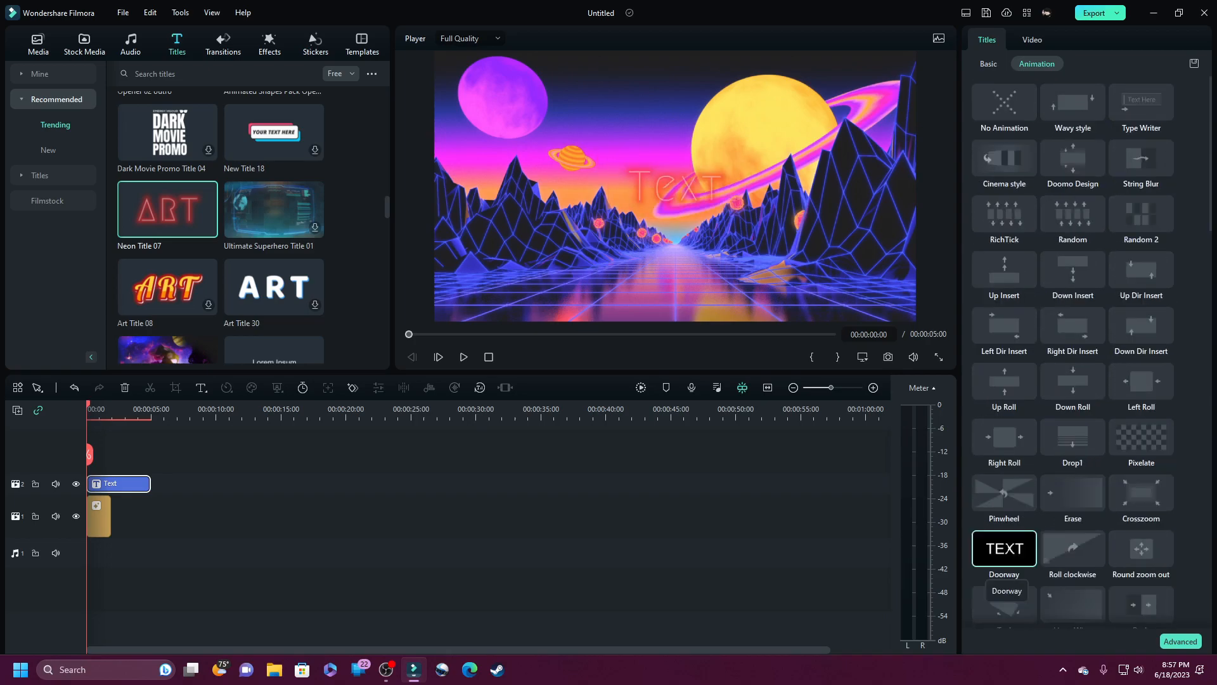
Replace the title's placeholder text with CHUMPI3 and centre it in the frame.
left_click(989, 64)
left_click_drag(1008, 120, 975, 120)
key("BackSpace")
type("CHUMPI3")
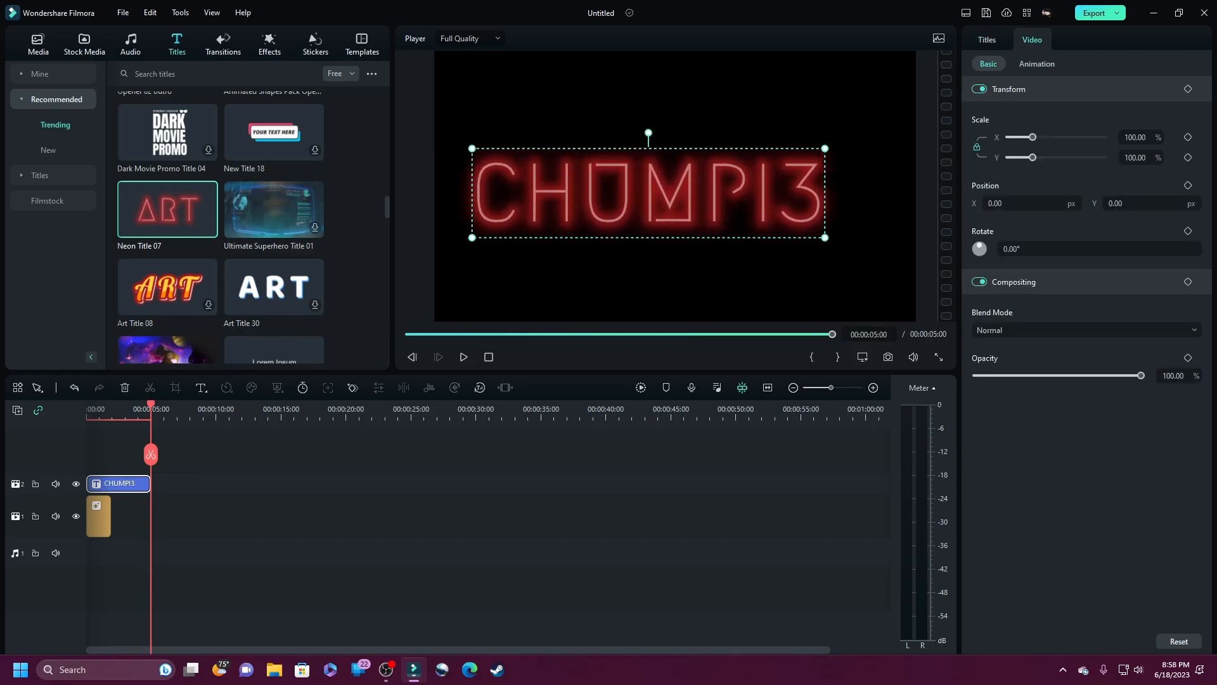
left_click(676, 275)
left_click(676, 186)
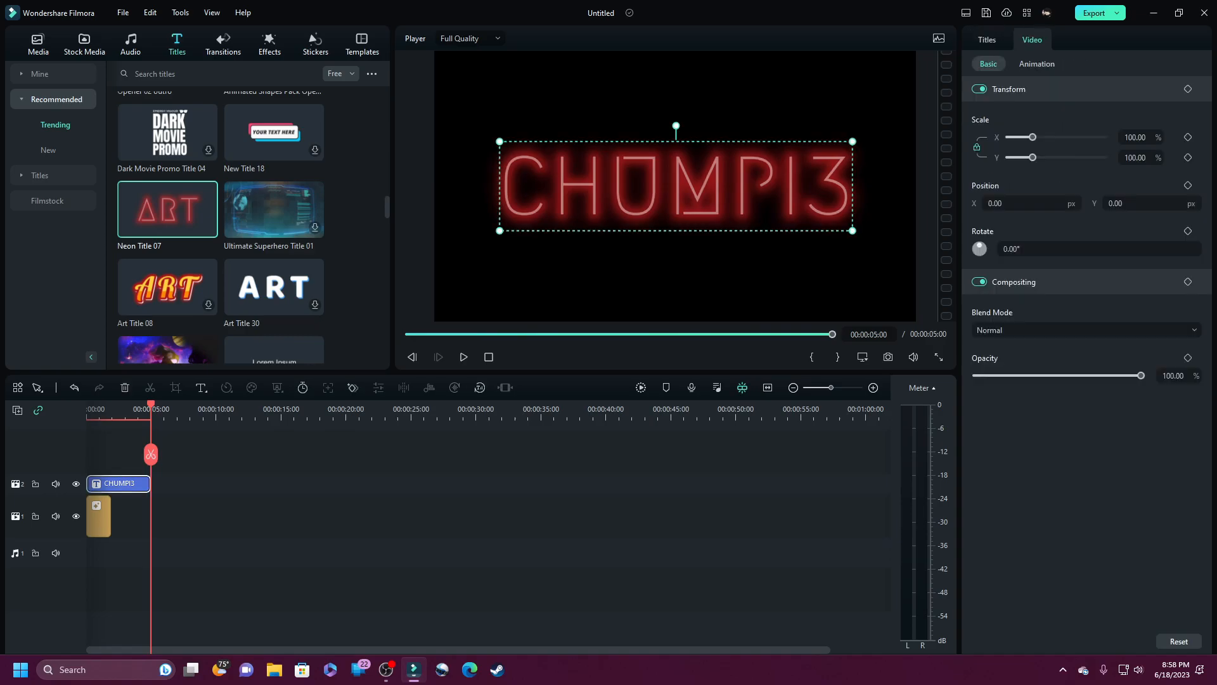
Expand the title's style presets and additional text options, and set the letter spacing to 1.
left_click(987, 40)
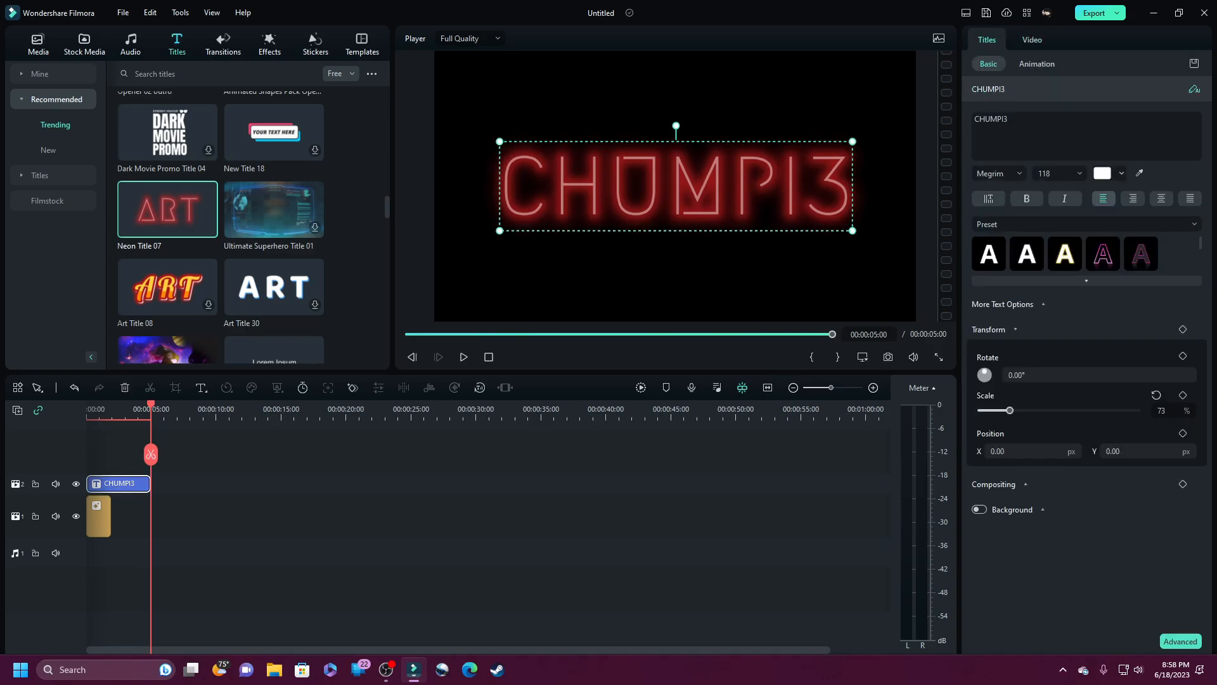
left_click(1086, 281)
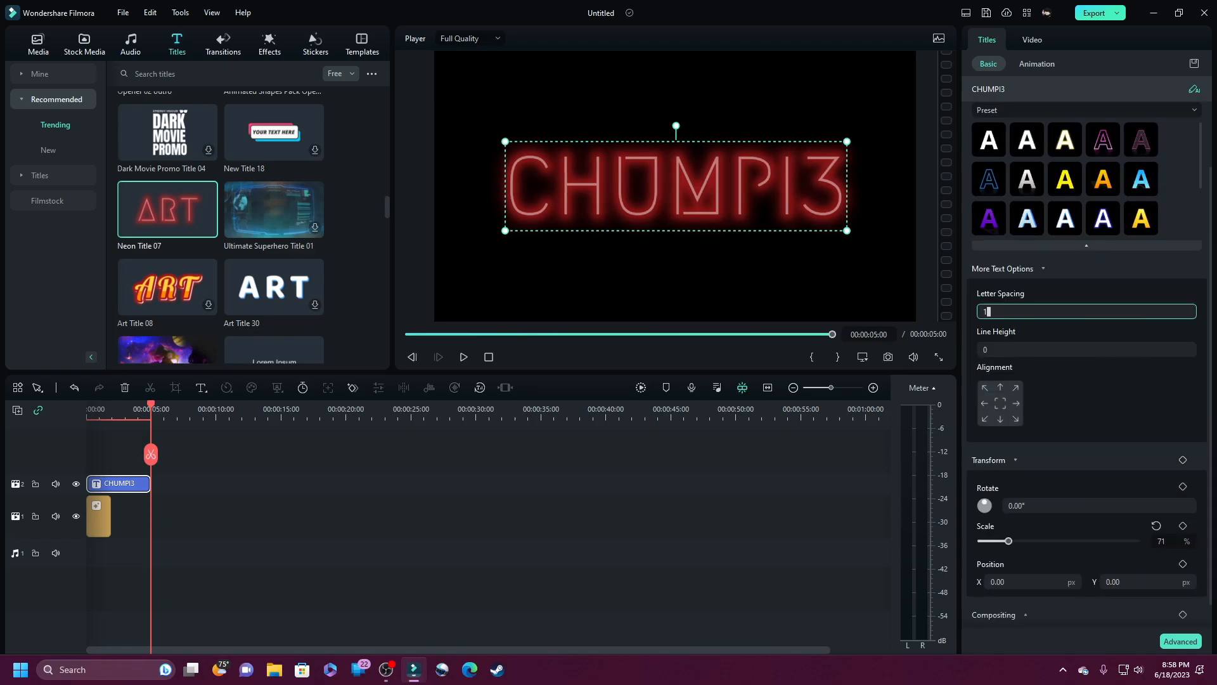
key("Return")
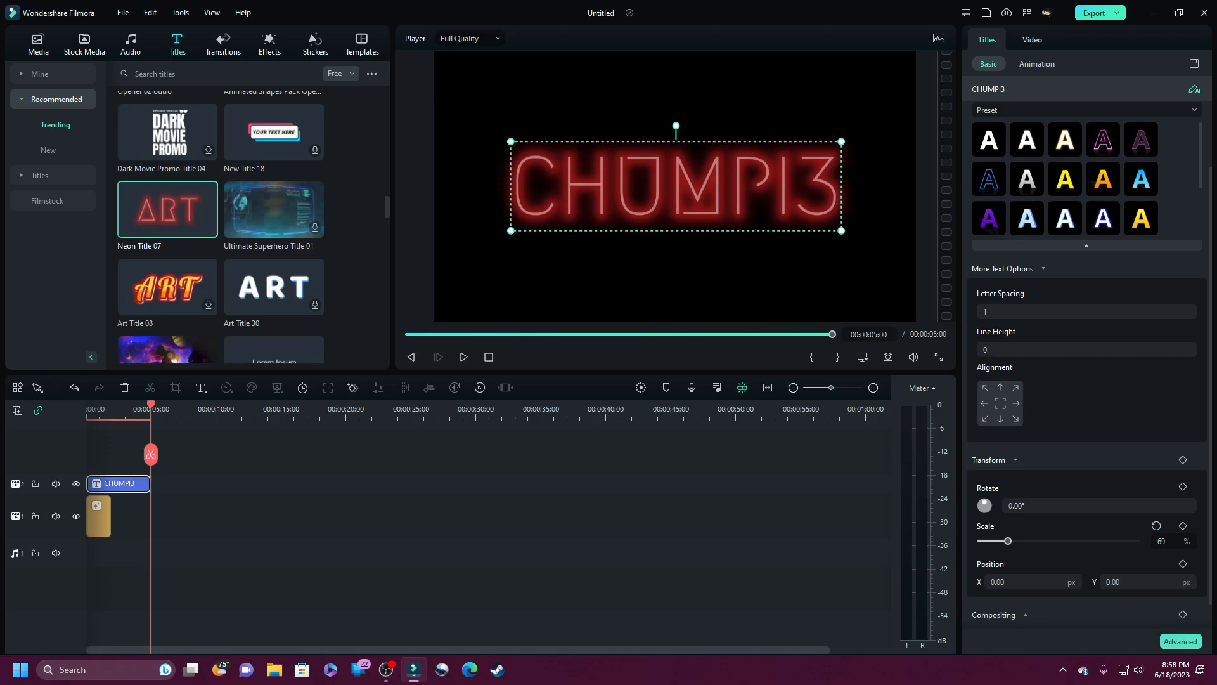
Apply the WordArt style with the thin multicoloured outline to the CHUMPI3 title and move the playhead to 00:00:02:01.
scroll(1087, 342, "up", 3)
scroll(1027, 180, "down", 3)
scroll(1141, 179, "down", 2)
scroll(1066, 180, "down", 4)
scroll(1065, 180, "up", 4)
scroll(1065, 180, "down", 6)
scroll(1065, 180, "up", 2)
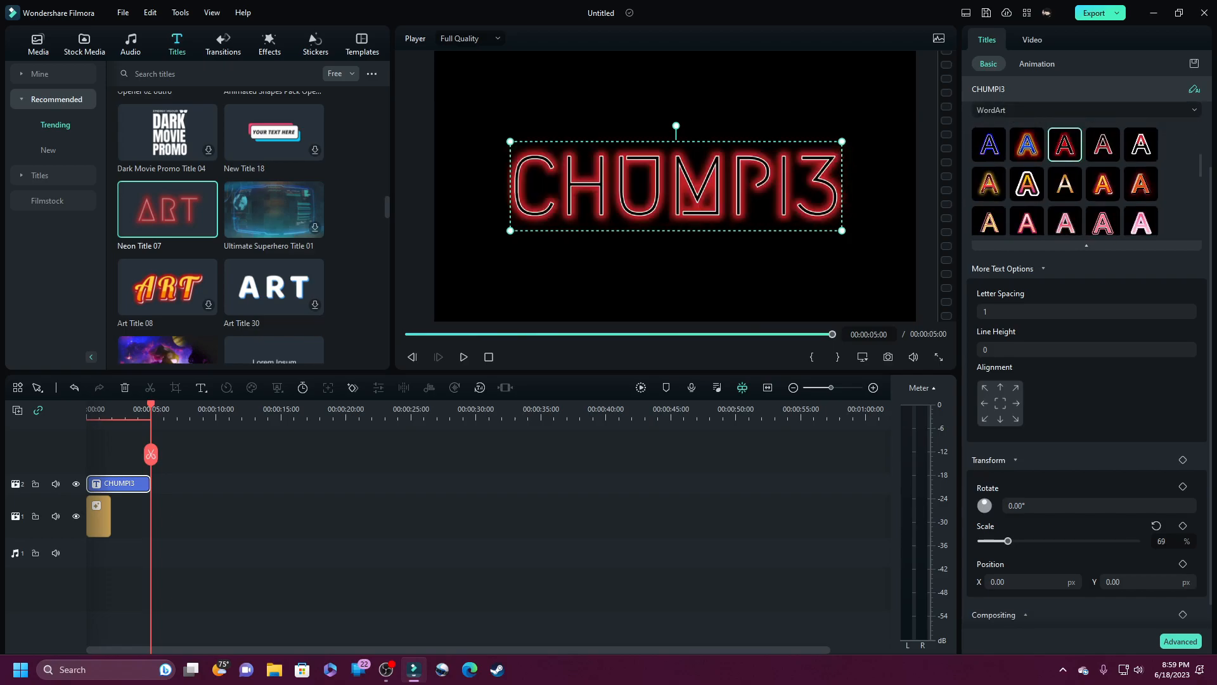
scroll(1103, 220, "down", 4)
left_click_drag(151, 405, 93, 406)
left_click_drag(93, 453, 112, 448)
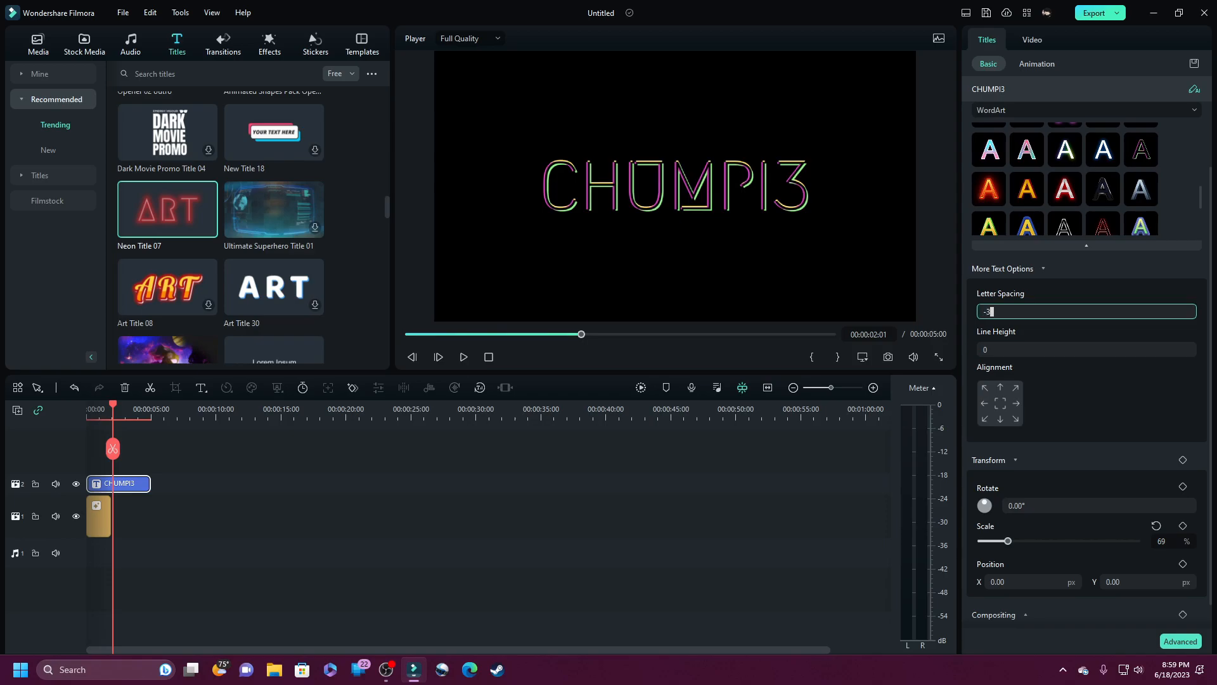
Try letter spacings of -3, -10 and -15 on the CHUMPI3 title.
key("Return")
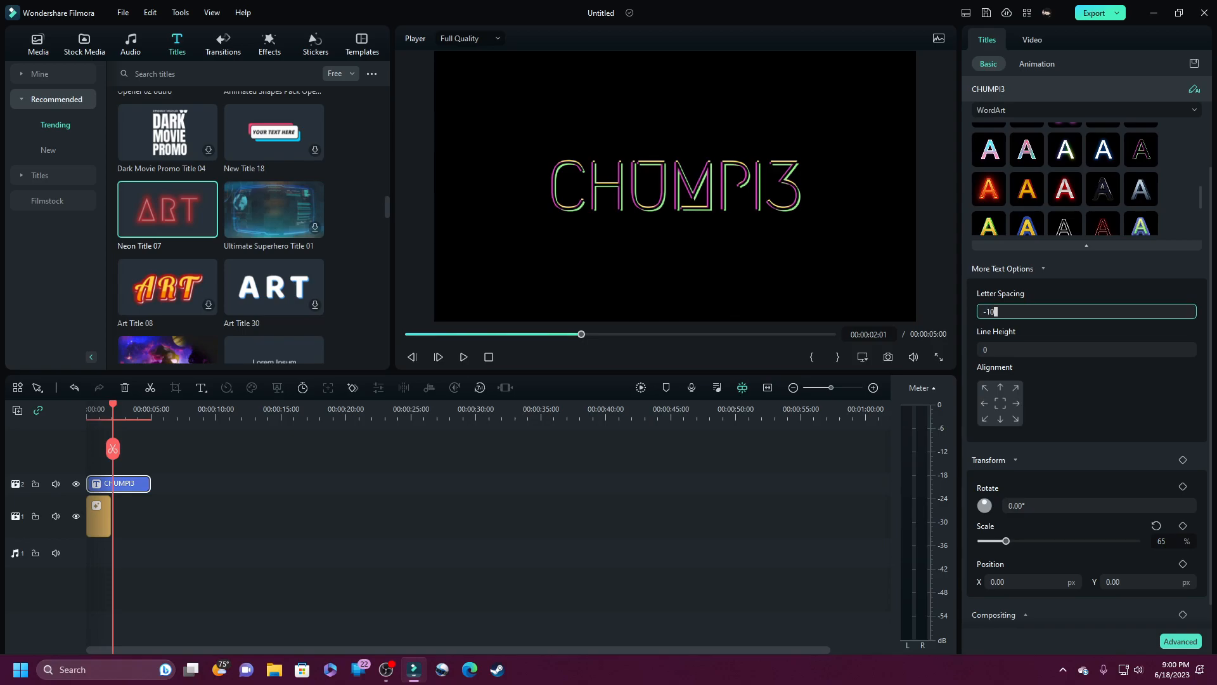
key("Return")
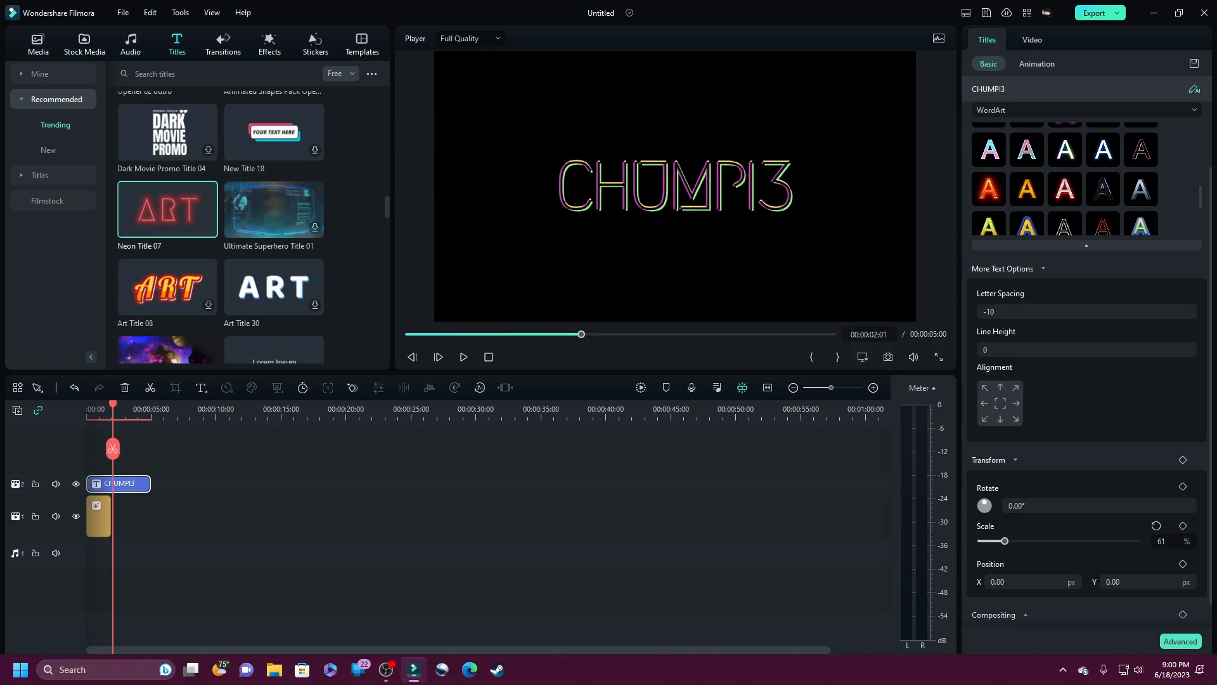
left_click(998, 311)
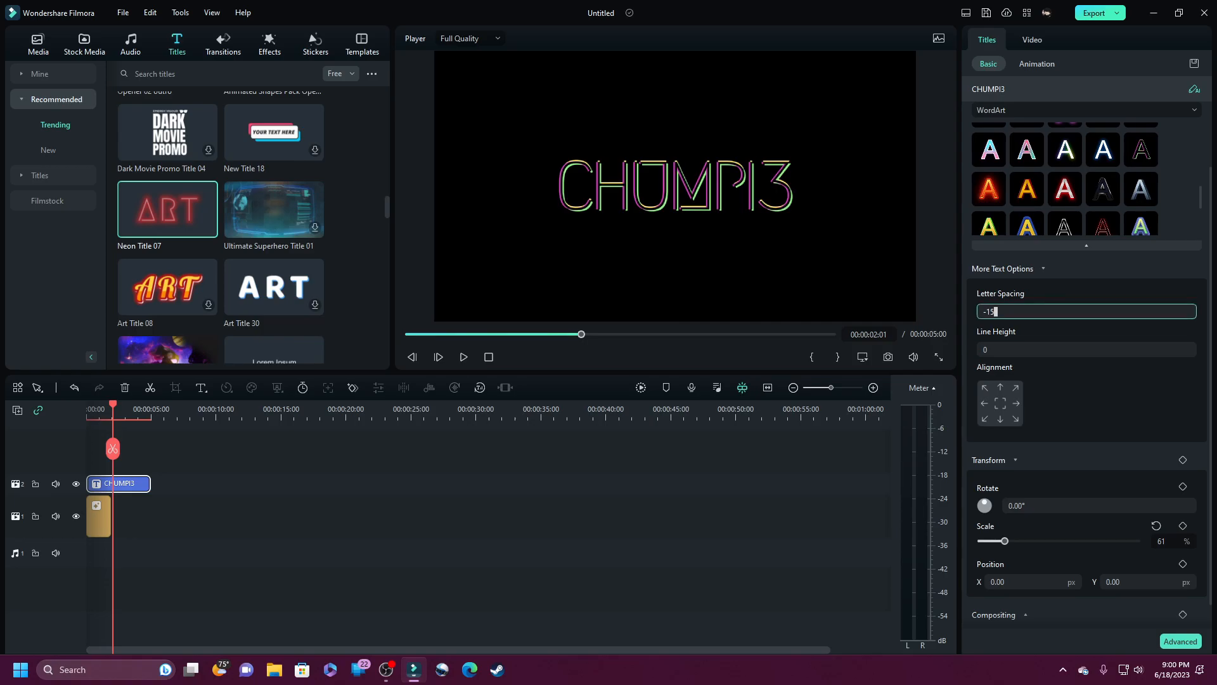
key("Return")
left_click(997, 312)
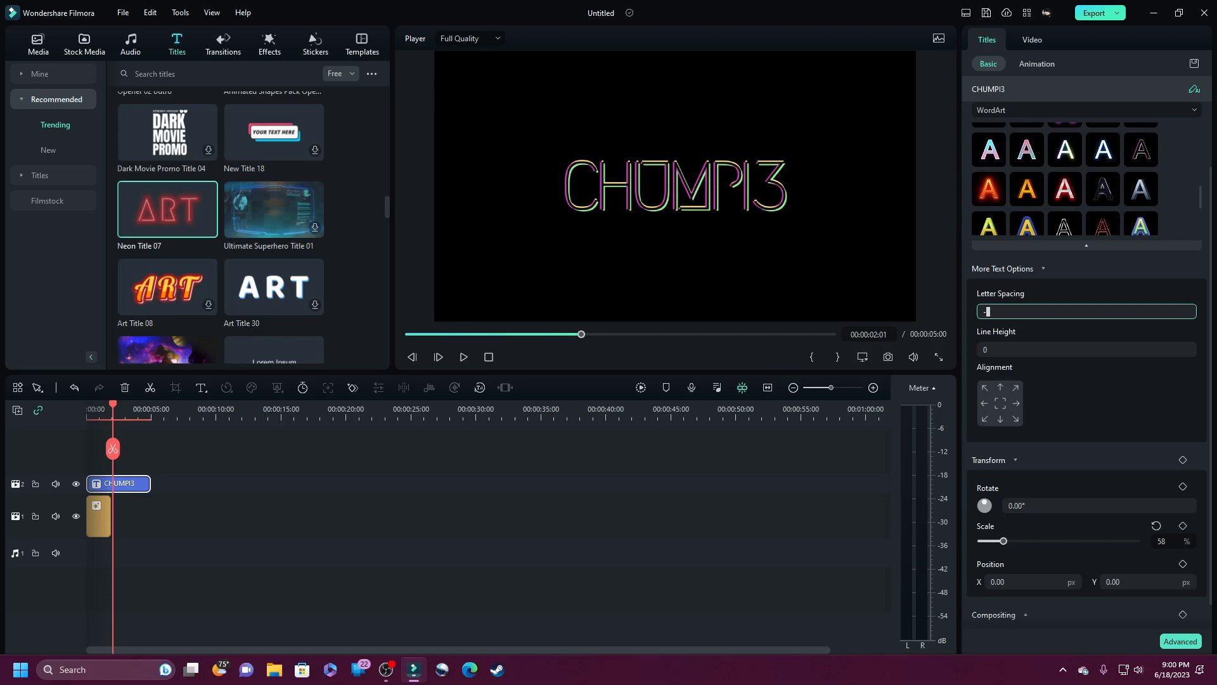
key("Return")
Set the CHUMPI3 title's letter spacing to -5 and show its compositing options.
left_click_drag(997, 312, 1025, 311)
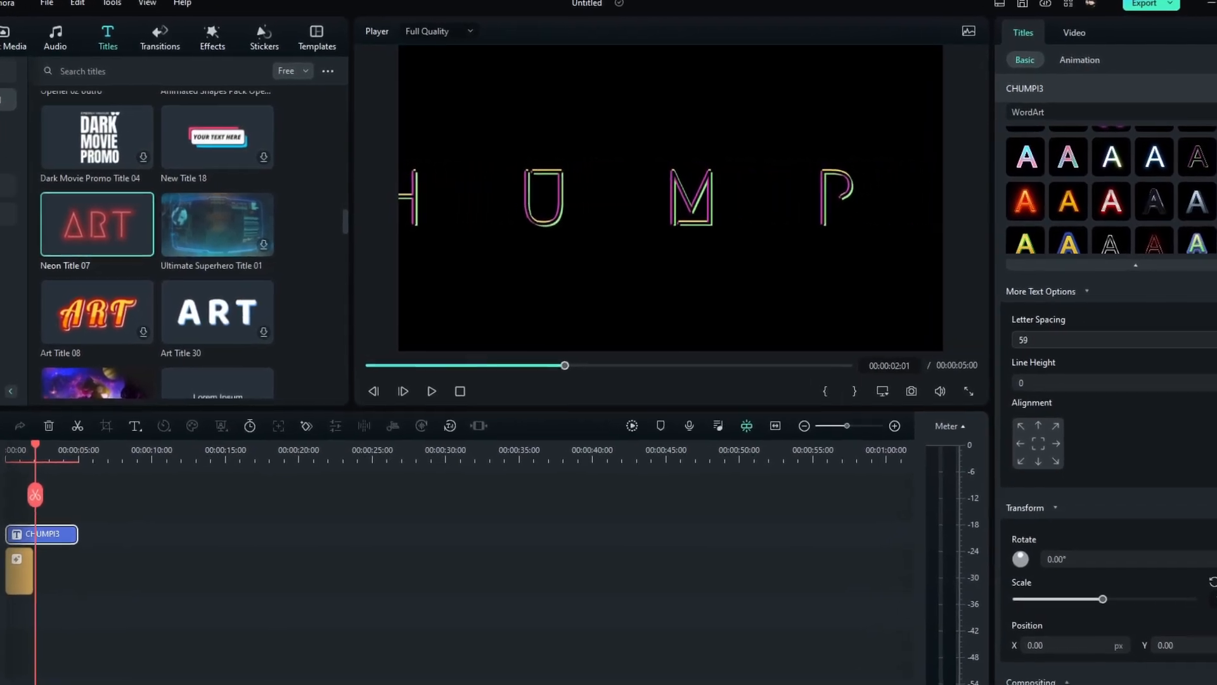
left_click_drag(1088, 340, 1044, 339)
mouse_move(1135, 413)
left_mouse_down()
mouse_move(1204, 413)
mouse_move(1118, 413)
left_mouse_up()
left_click_drag(963, 311, 991, 311)
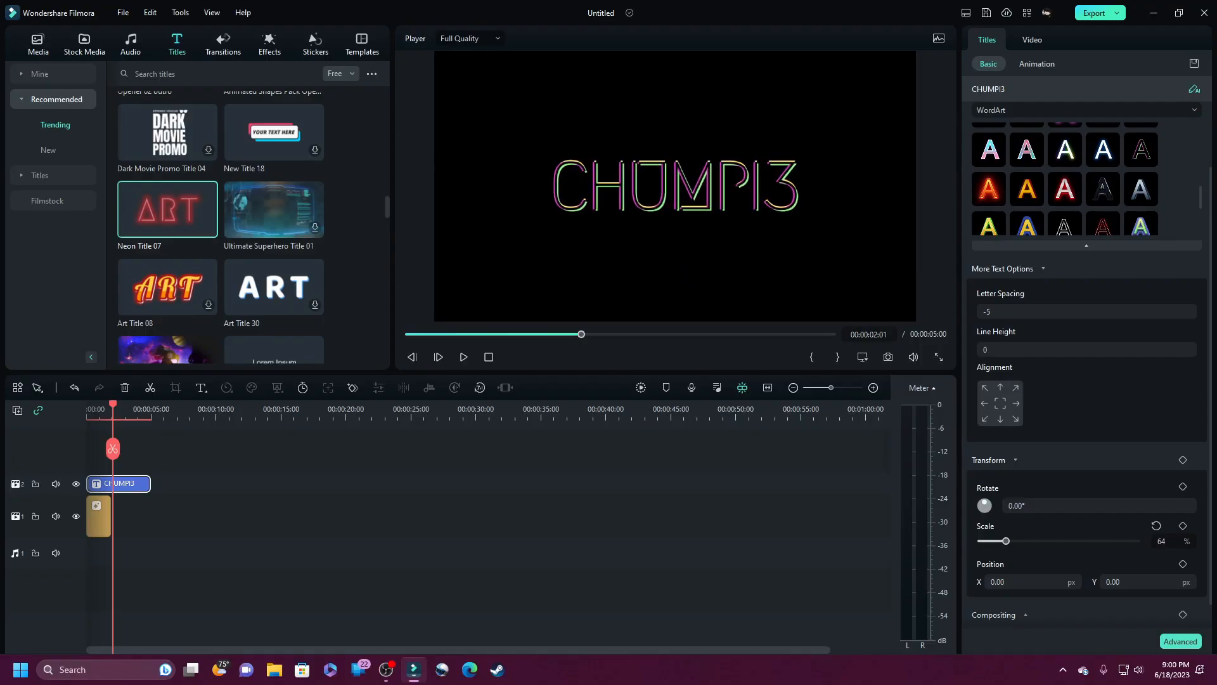
scroll(1086, 366, "down", 1)
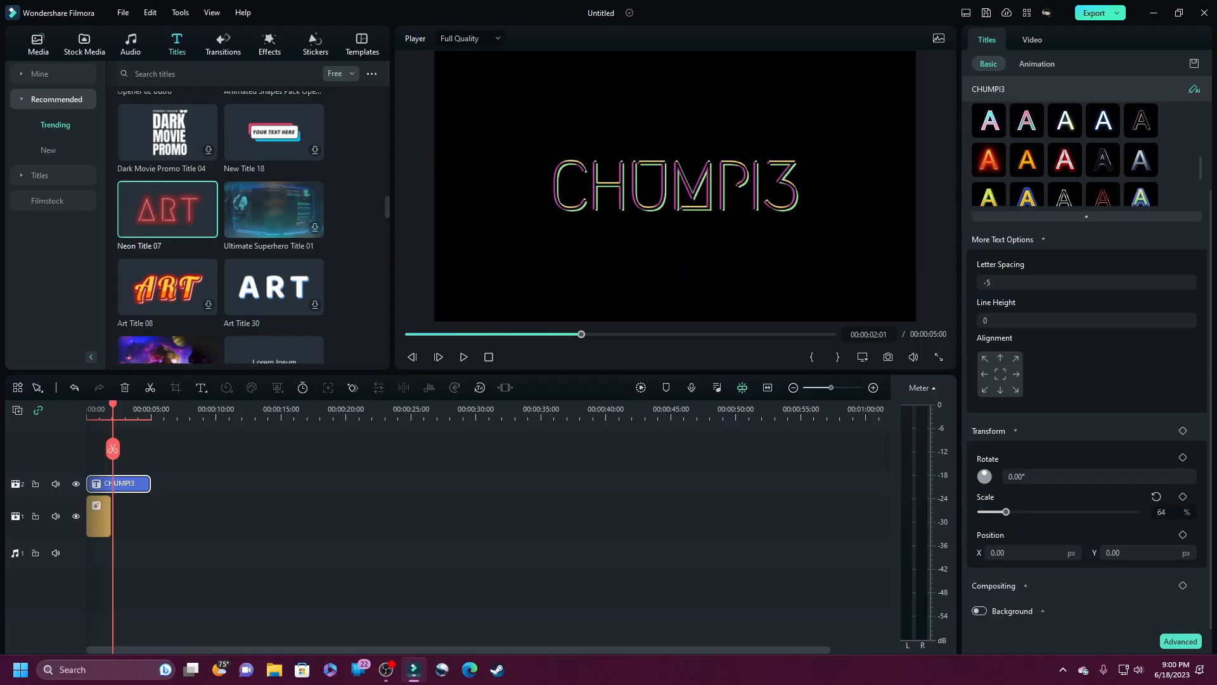
left_click(1025, 586)
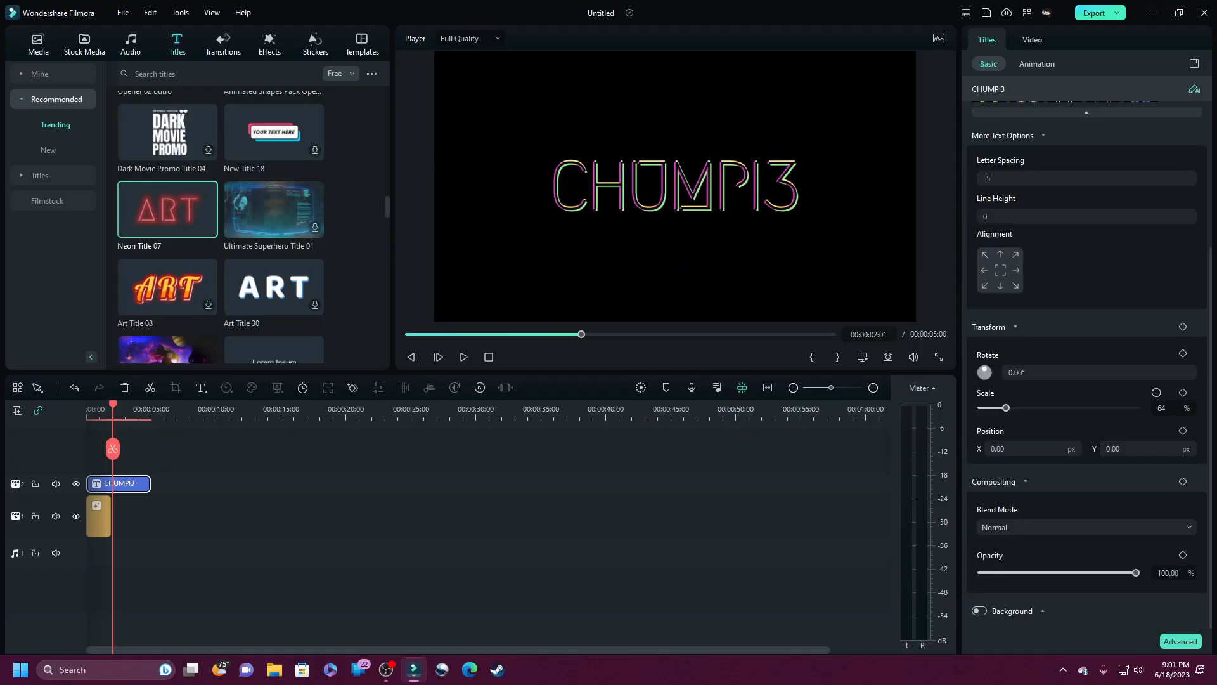
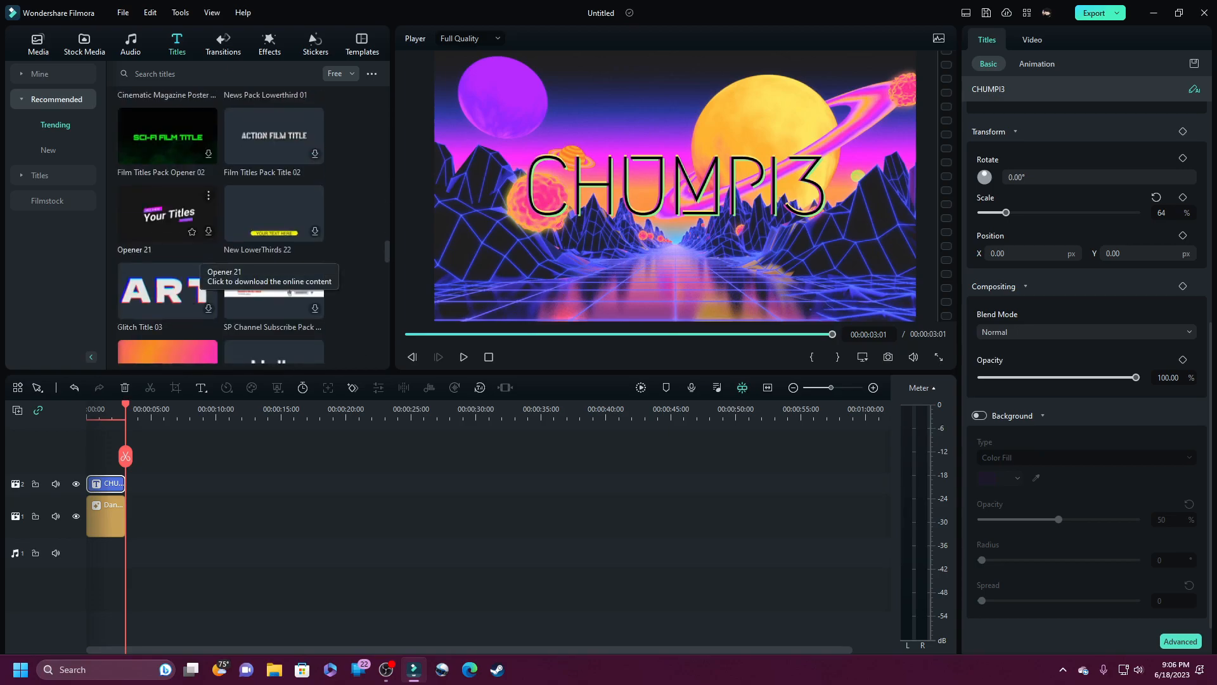
Play back the intro to check the CHUMPI3 title over the animated background.
key("space")
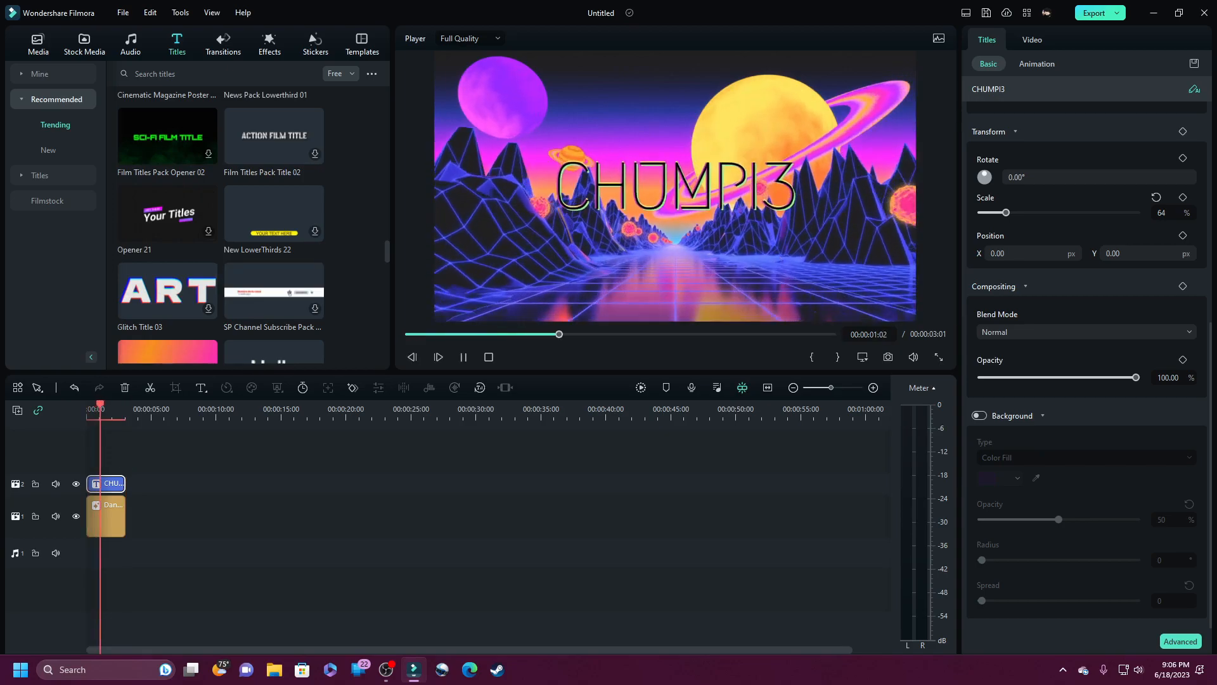
key("space")
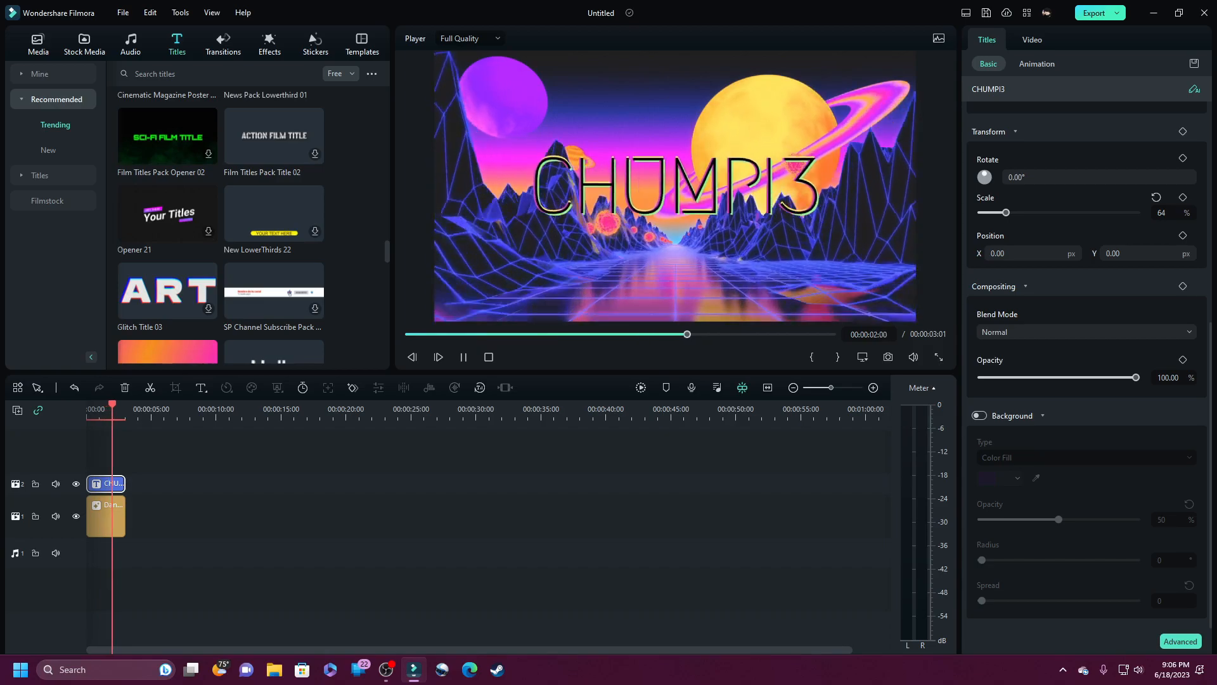
key("space")
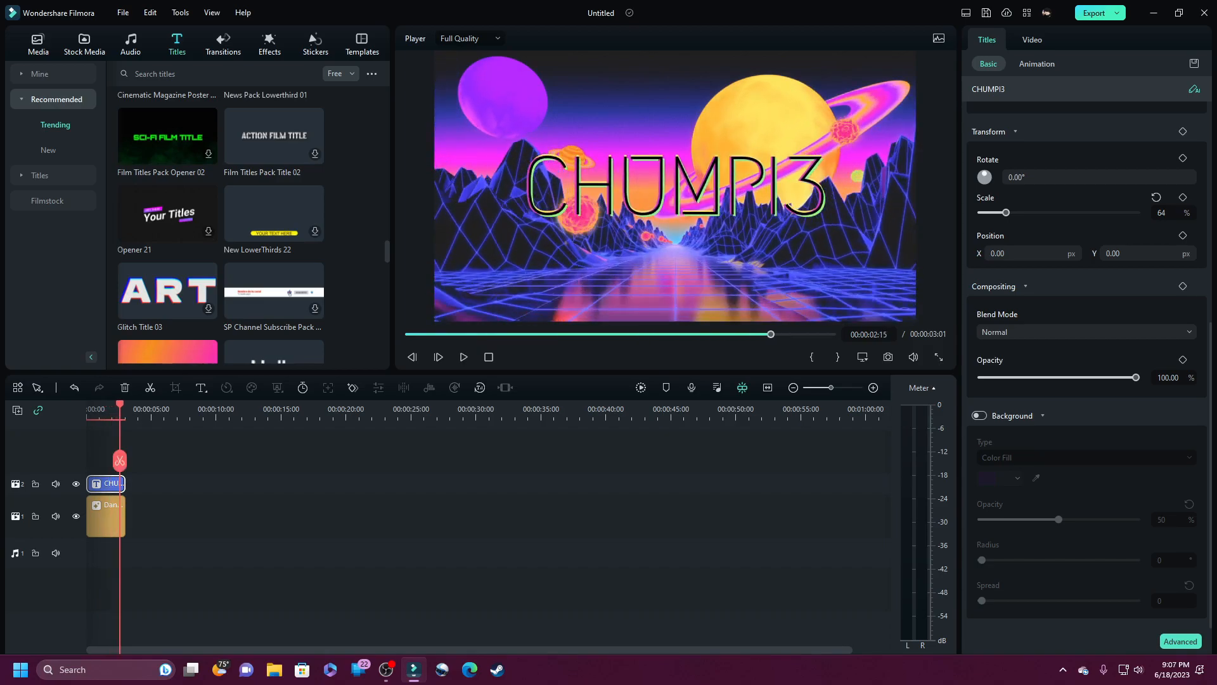
Step through the end of the intro frame by frame and park the playhead at 00:00:02:06.
key("Left")
key("Left")
key("Left")
key("Left")
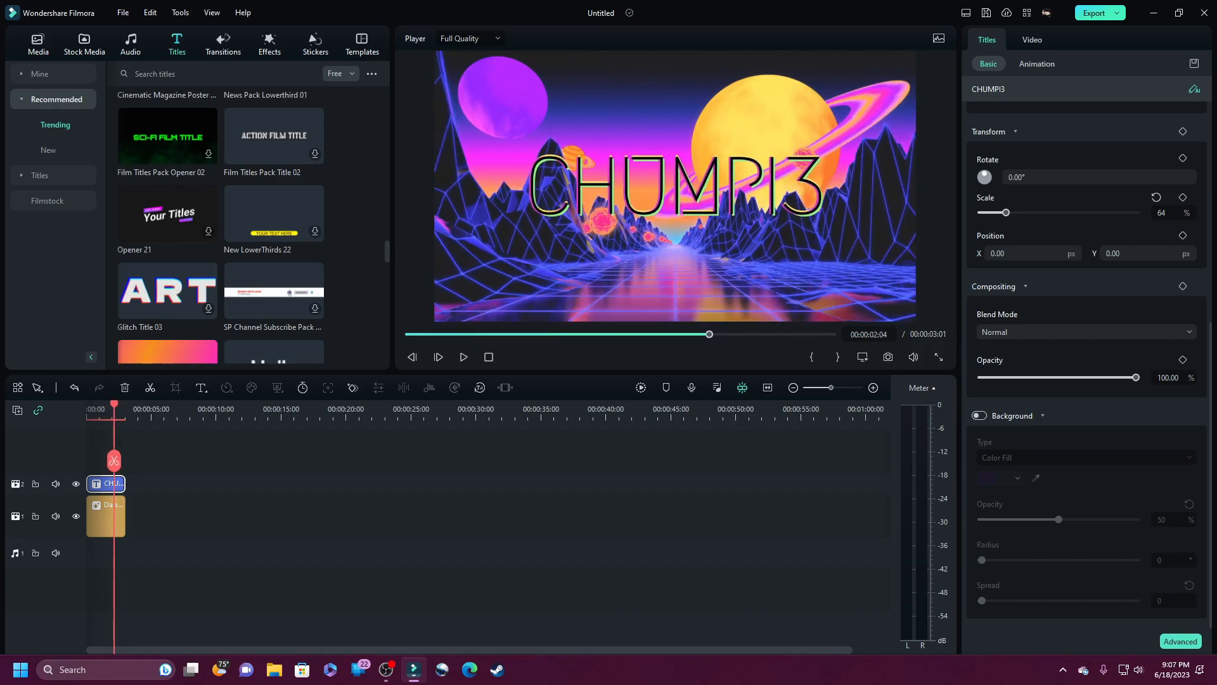
key("Left")
key("Right")
key("Right")
key("Right")
key("Right")
key("Right")
key("Right")
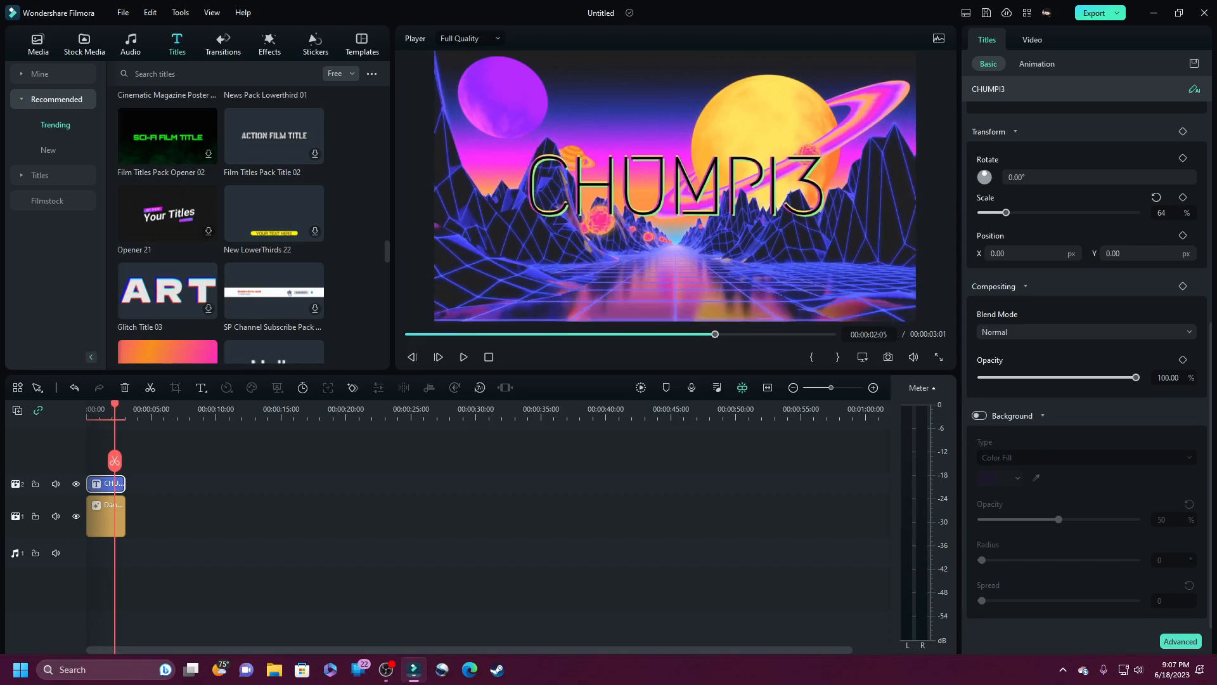
key("Right")
key("Right")
key("Right")
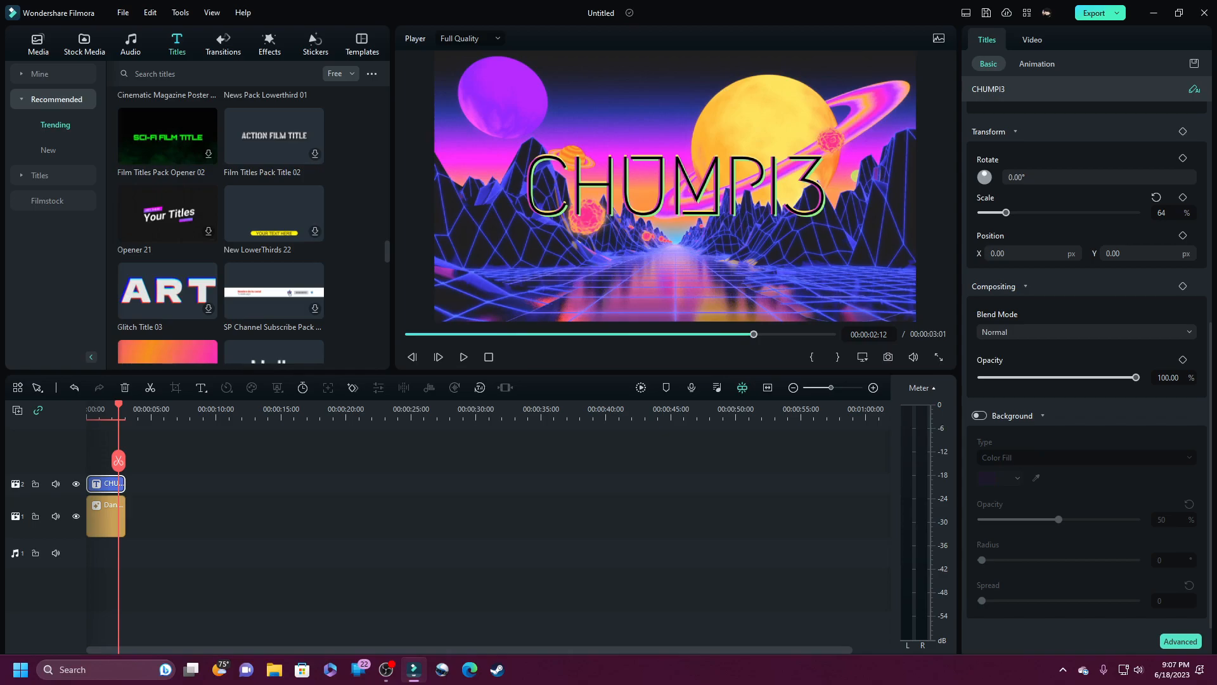
key("Left")
key("Left")
key("Left")
key("Left")
key("Left")
key("Left")
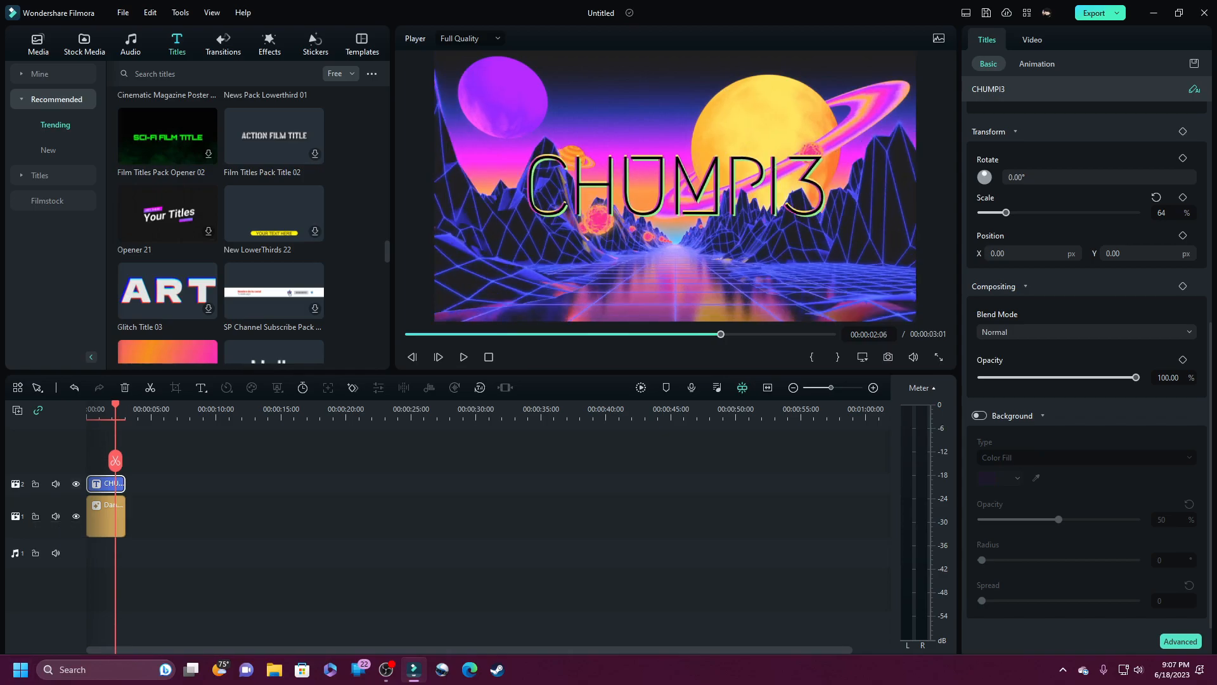
Hide video track 2 with the title and save a PNG snapshot of the current background frame.
left_click(888, 357)
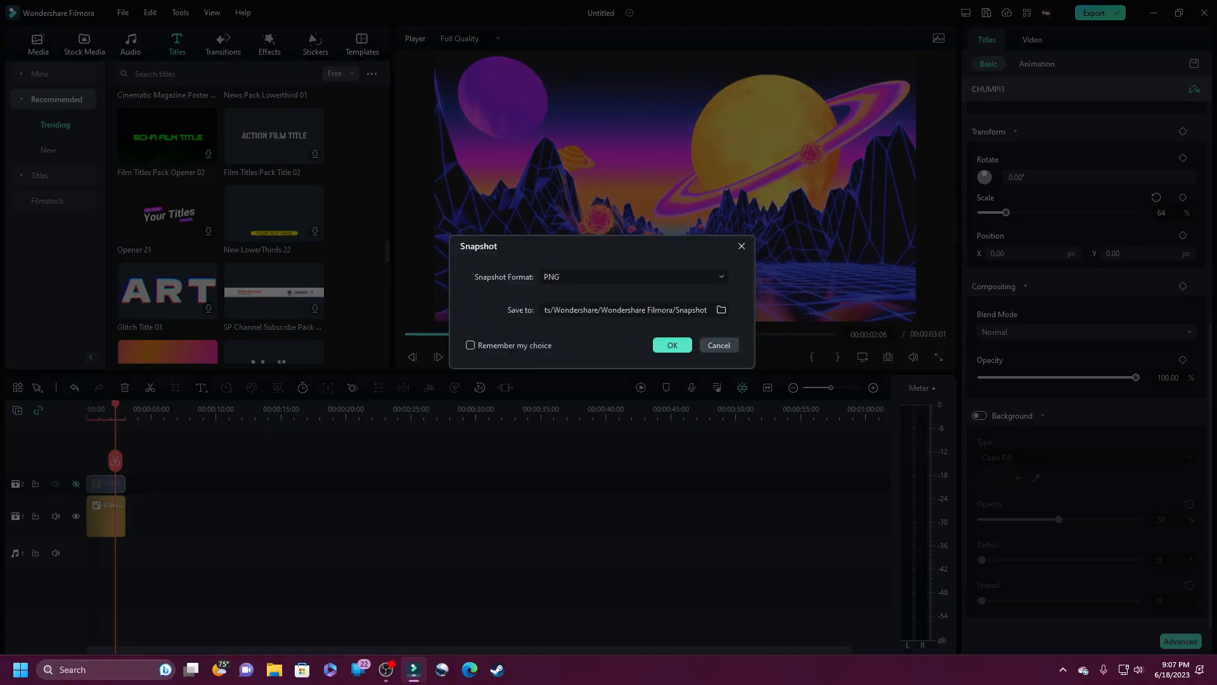
left_click(672, 345)
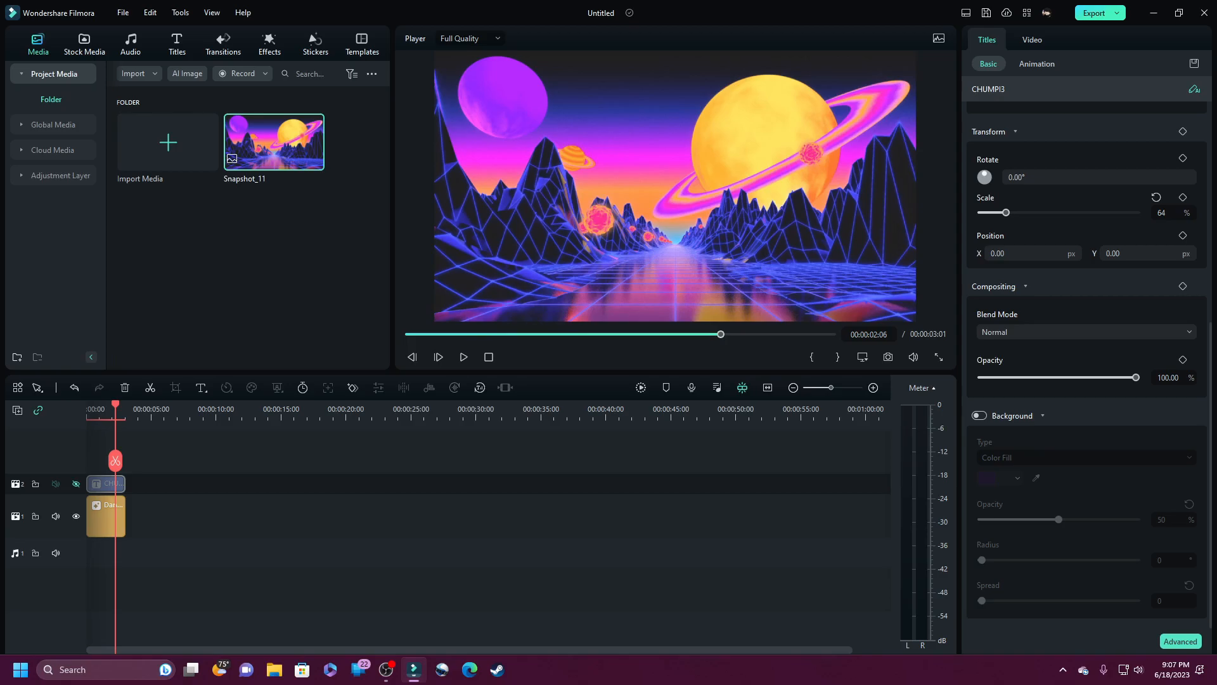
Split the background clip at 00:00:02:06 and move its second piece along video track 1 to about 00:00:08:00.
left_click(150, 387)
key("ctrl+z")
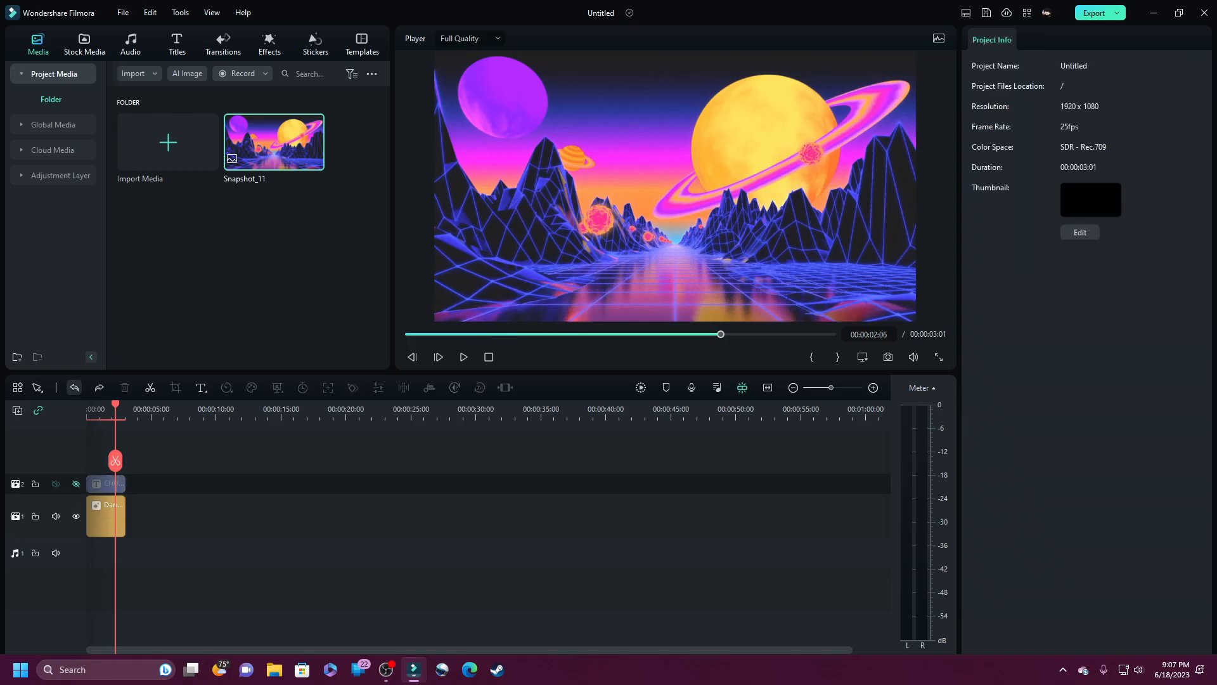
left_click(104, 519)
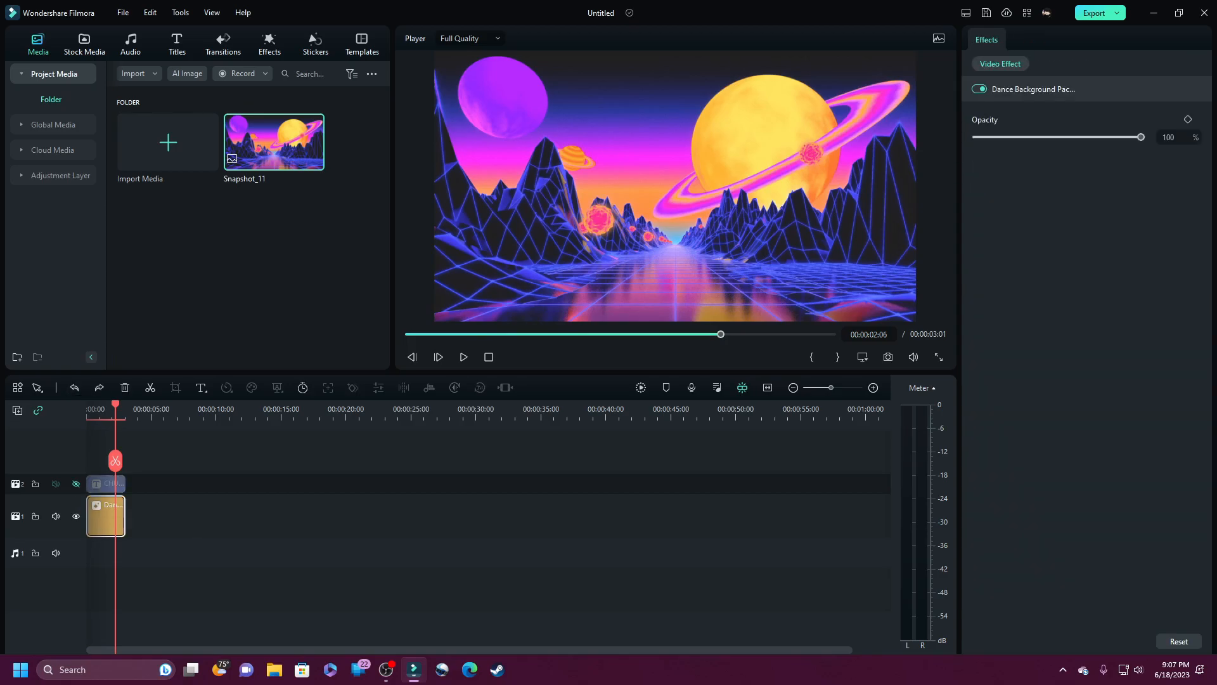
left_click(150, 387)
left_click_drag(120, 515, 193, 516)
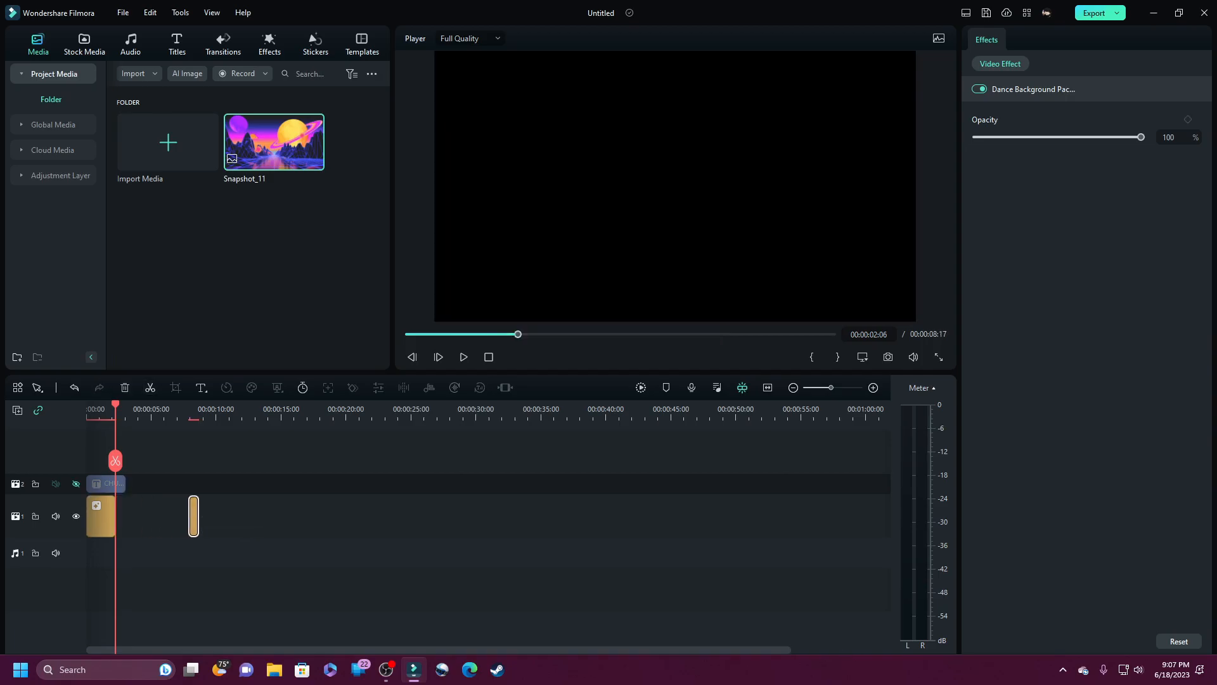
Insert the Snapshot_11 image directly after the first background piece on video track 1 and show video track 2 again.
left_click_drag(274, 142, 126, 517)
mouse_move(115, 406)
left_mouse_down()
mouse_move(87, 406)
mouse_move(104, 407)
left_mouse_up()
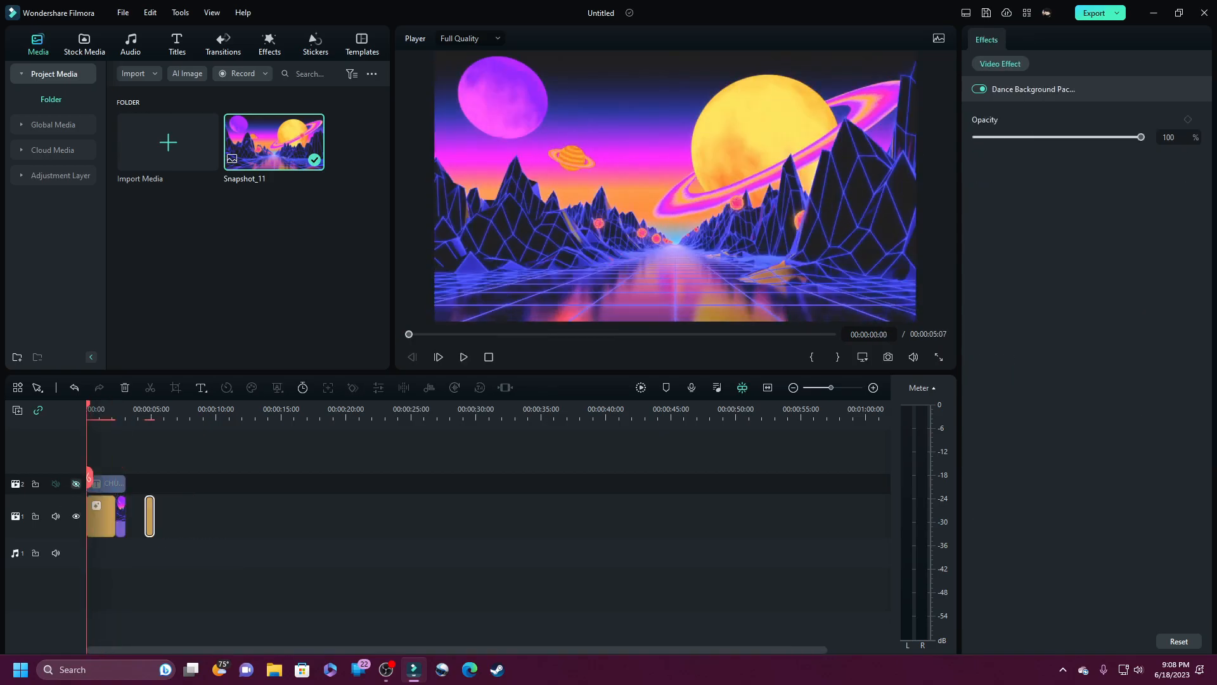
left_click(76, 483)
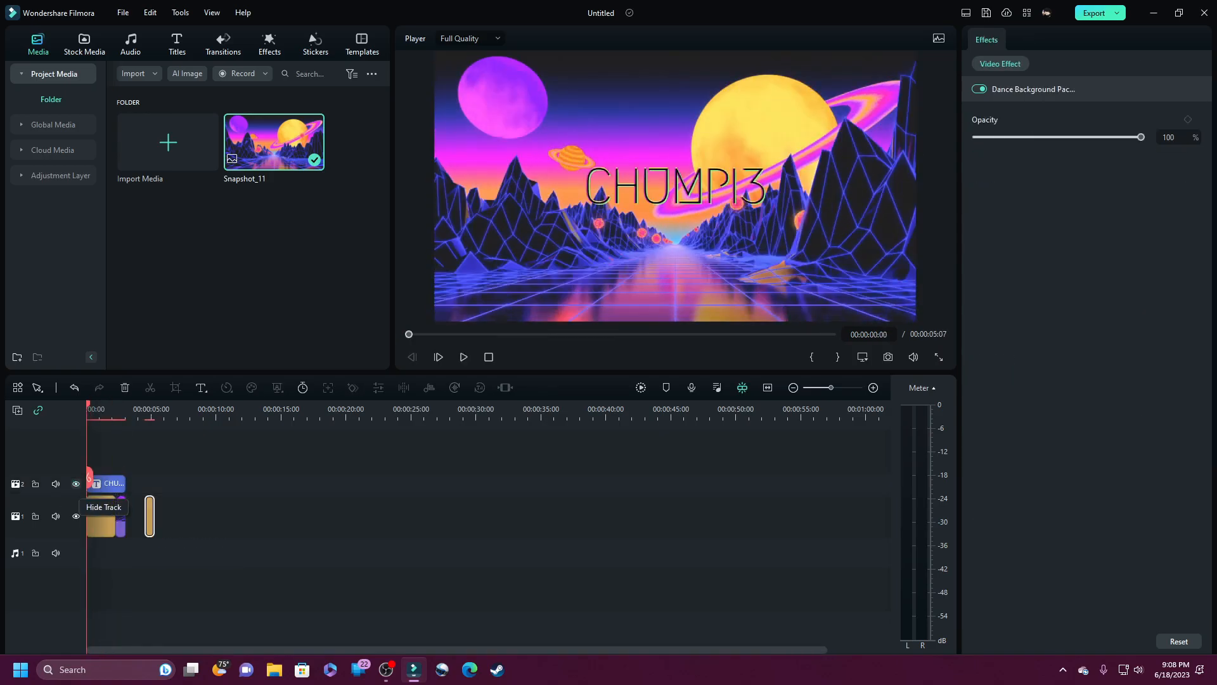
Play back the intro to check the cut from the moving background to the snapshot under the title.
key("space")
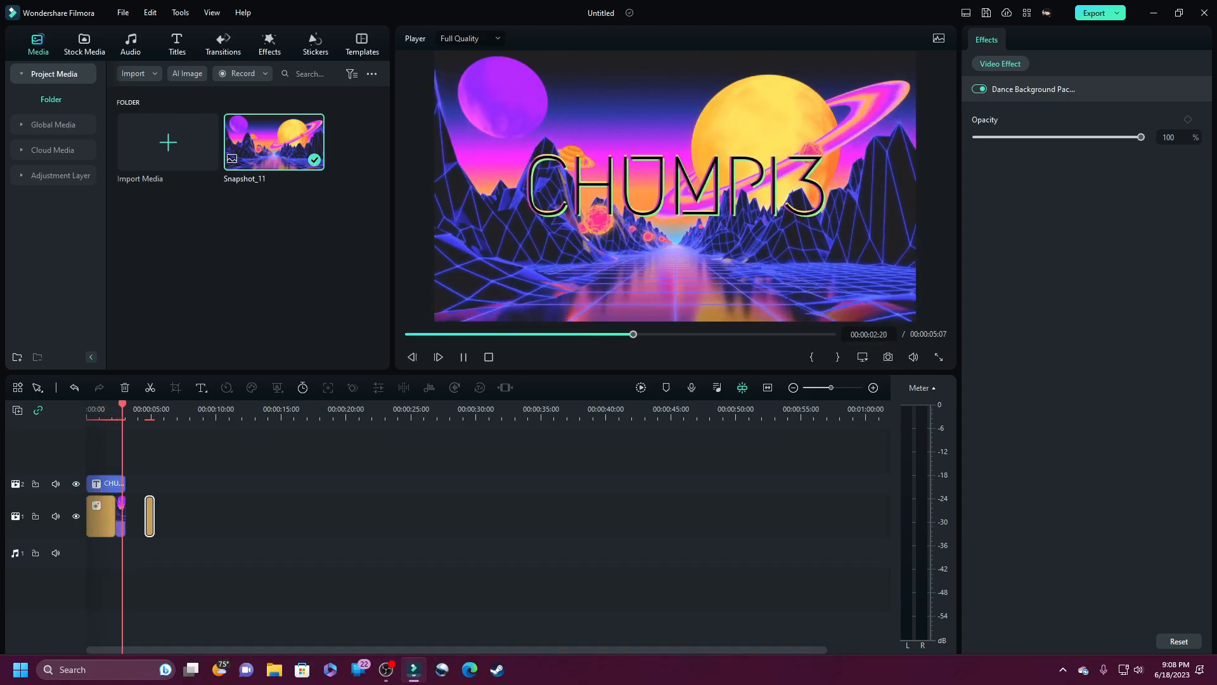
key("space")
left_click_drag(133, 405, 108, 406)
key("space")
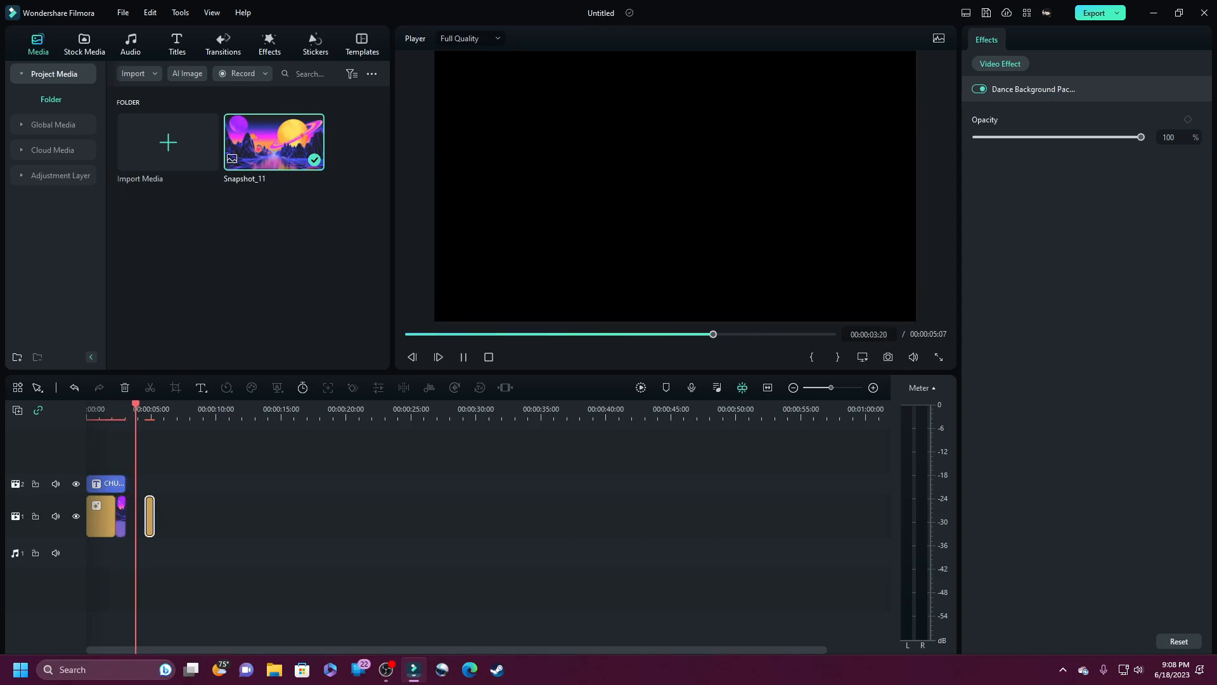
Delete the snapshot from video track 1 and move the second background piece directly against the first one.
left_click(120, 517)
key("Delete")
left_click_drag(139, 517, 121, 516)
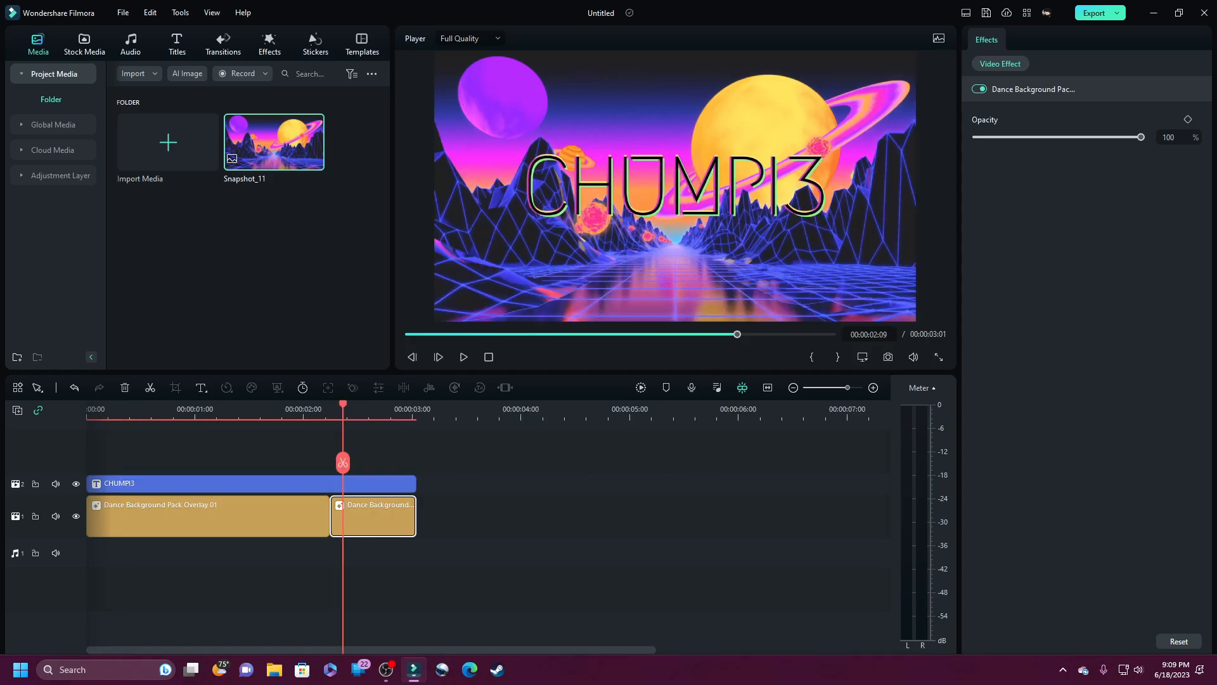
Apply the downloaded Fade transition to the start of the first background piece on video track 1.
left_click(254, 517)
left_click_drag(343, 463, 305, 462)
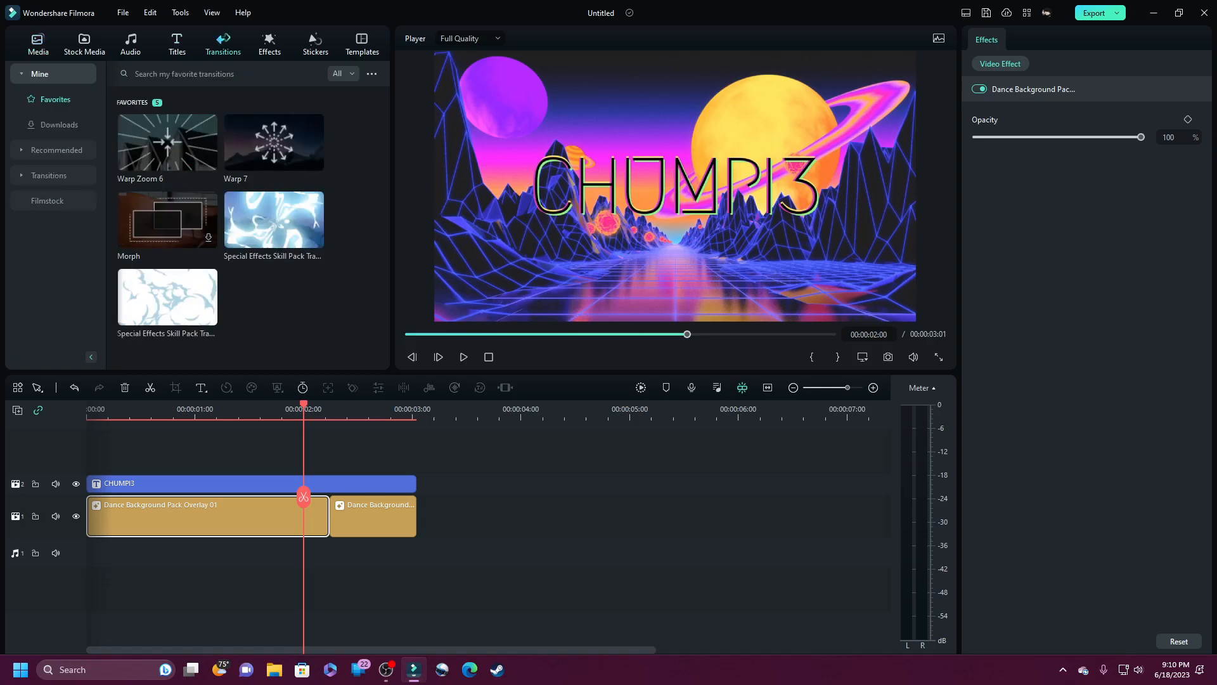
left_click(59, 125)
scroll(248, 222, "down", 2)
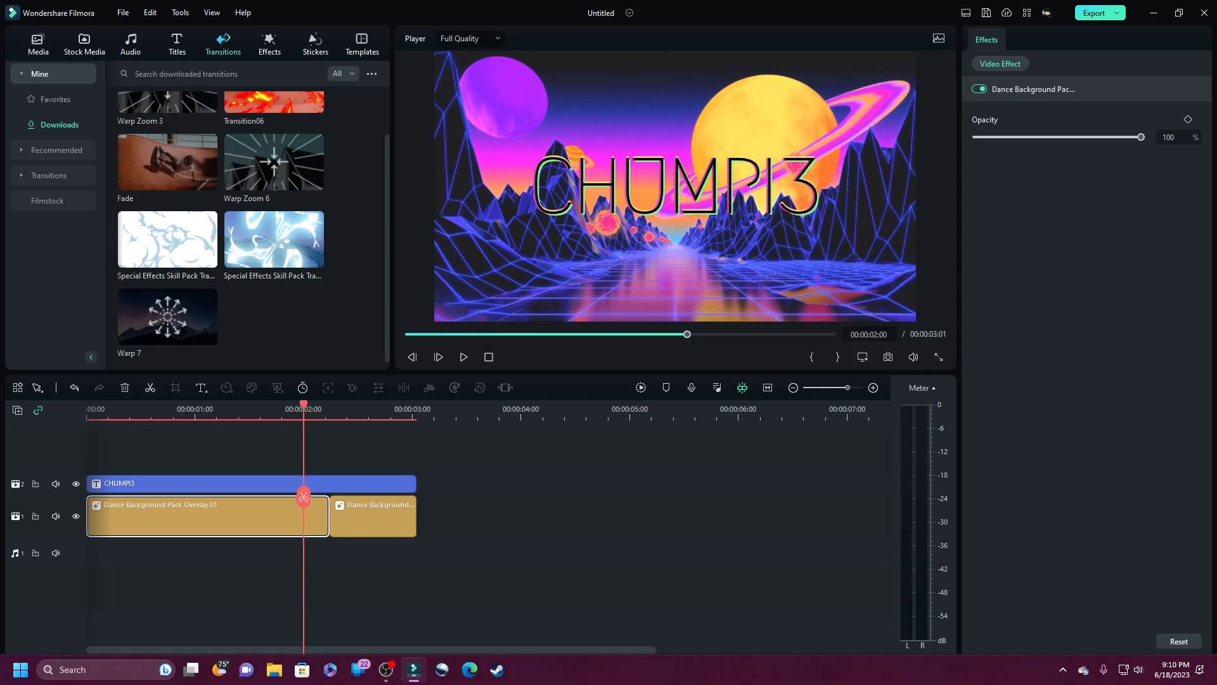
scroll(247, 221, "up", 2)
left_click(55, 100)
left_click(59, 125)
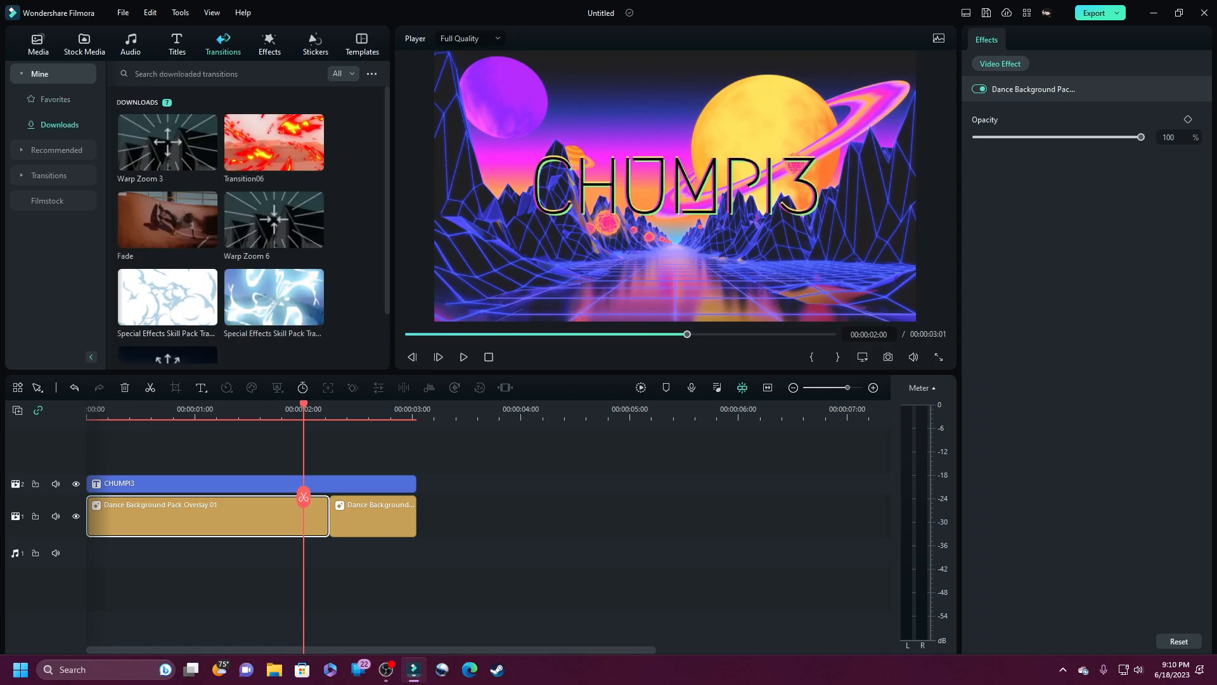
scroll(178, 222, "down", 2)
scroll(177, 222, "up", 2)
left_click_drag(167, 219, 126, 517)
Apply Fade to the start of the CHUMPI3 title, shorten it to 00:00:00:14 and shorten the background's Fade to a similar length.
left_click_drag(168, 219, 134, 484)
left_click_drag(302, 484, 146, 484)
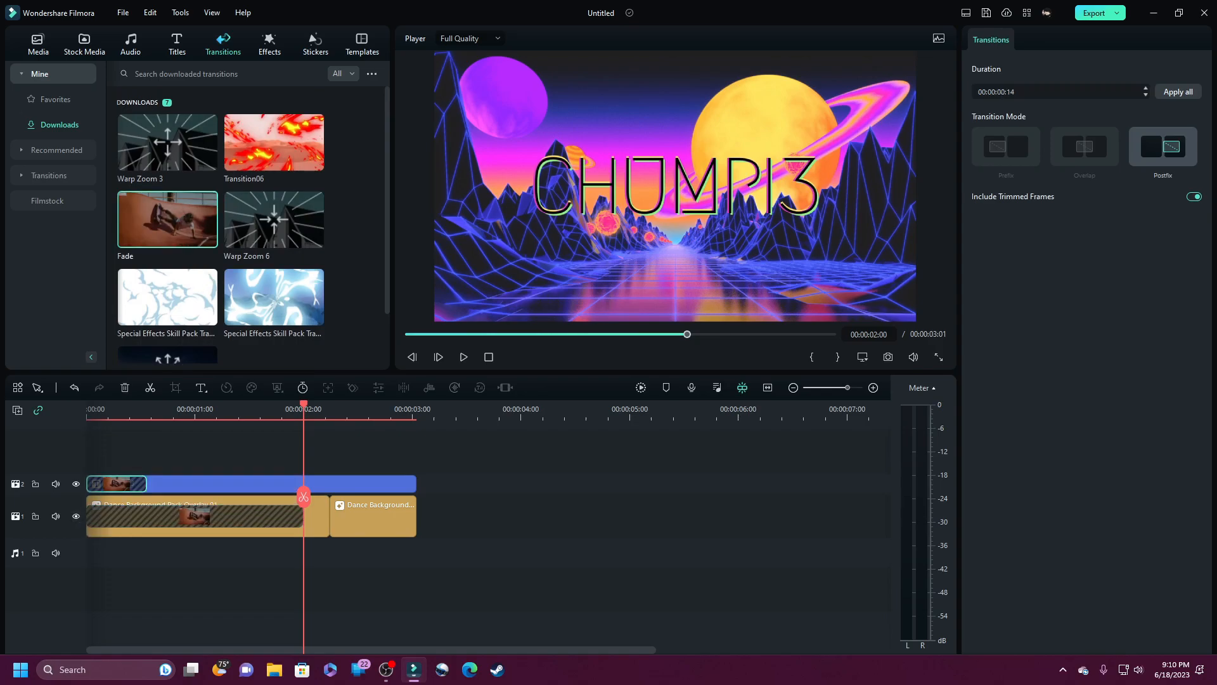
left_click_drag(302, 516, 135, 518)
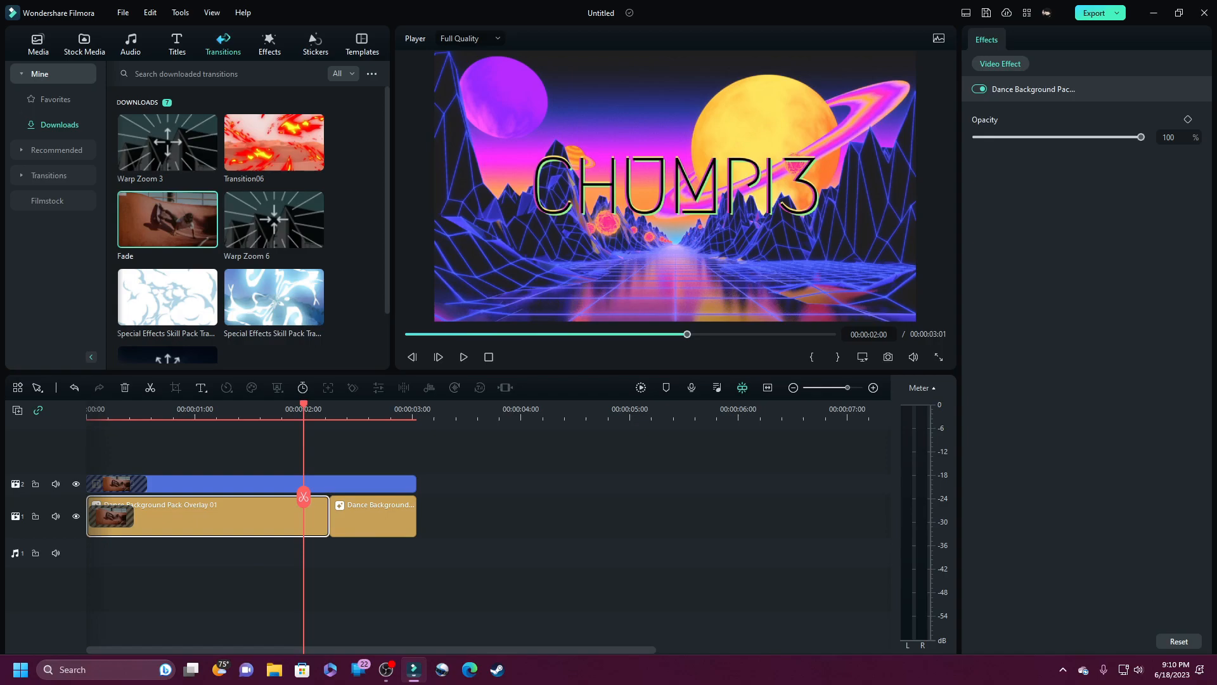
Select all clips on both video tracks, shift them forward by about 4 frames and play the intro from the beginning.
left_click_drag(112, 426, 540, 644)
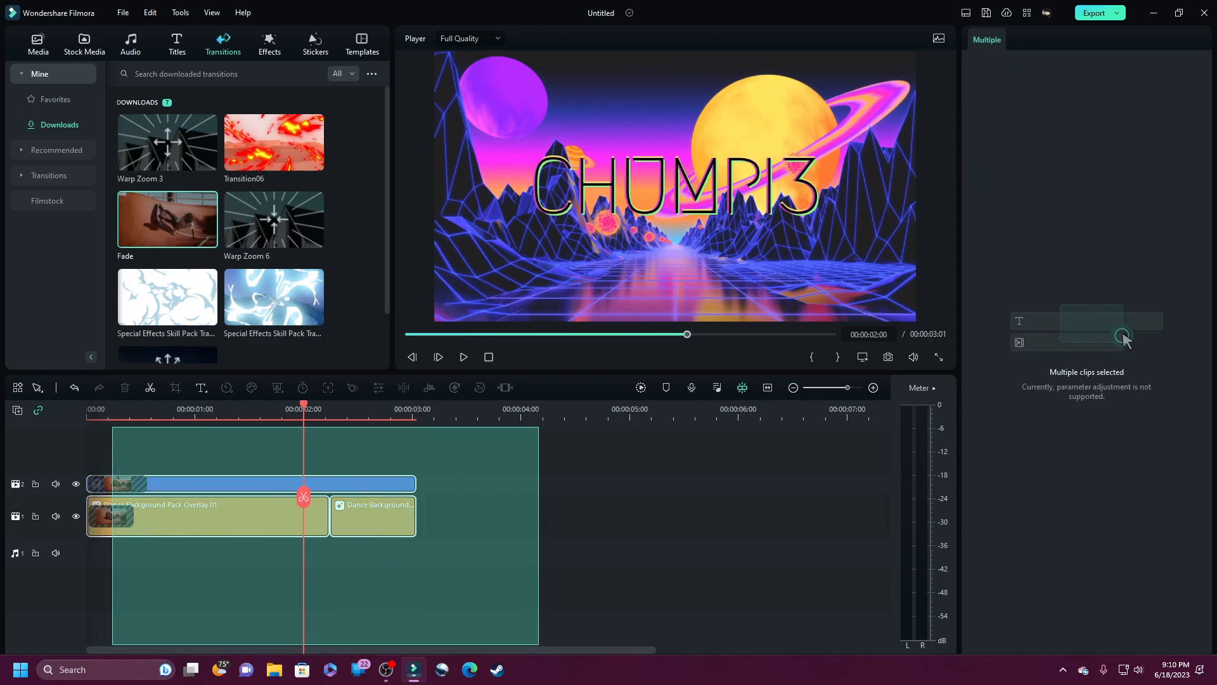
left_click_drag(219, 512, 236, 512)
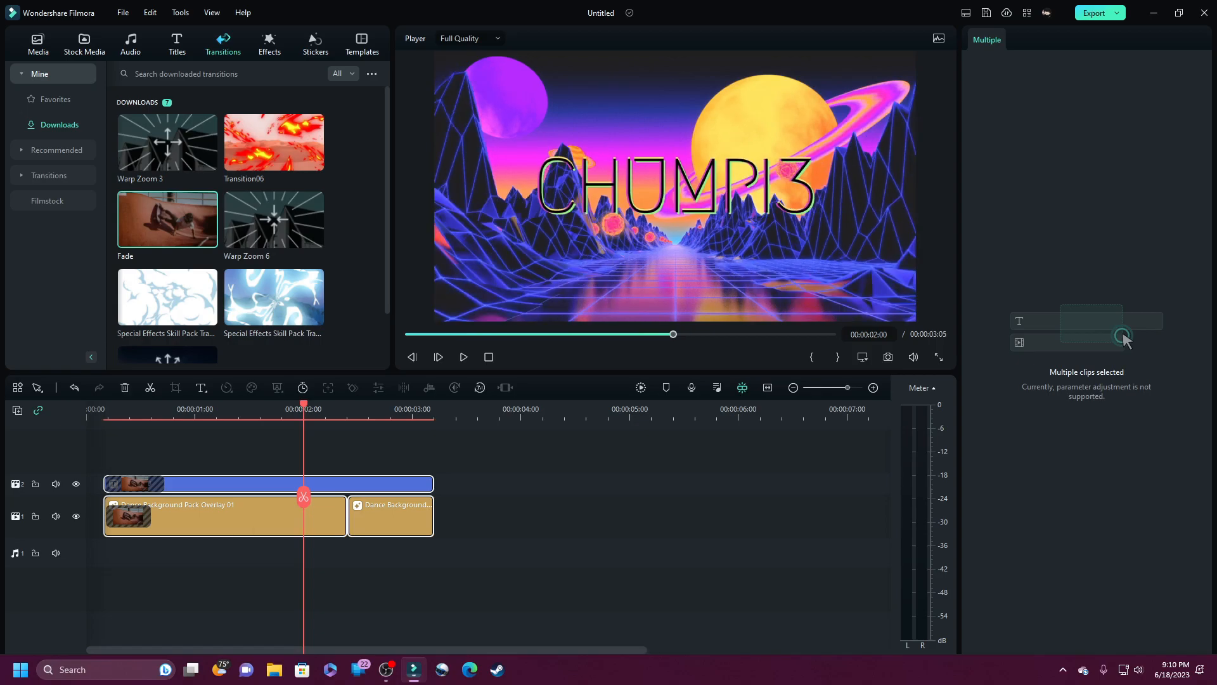
left_click_drag(304, 405, 87, 406)
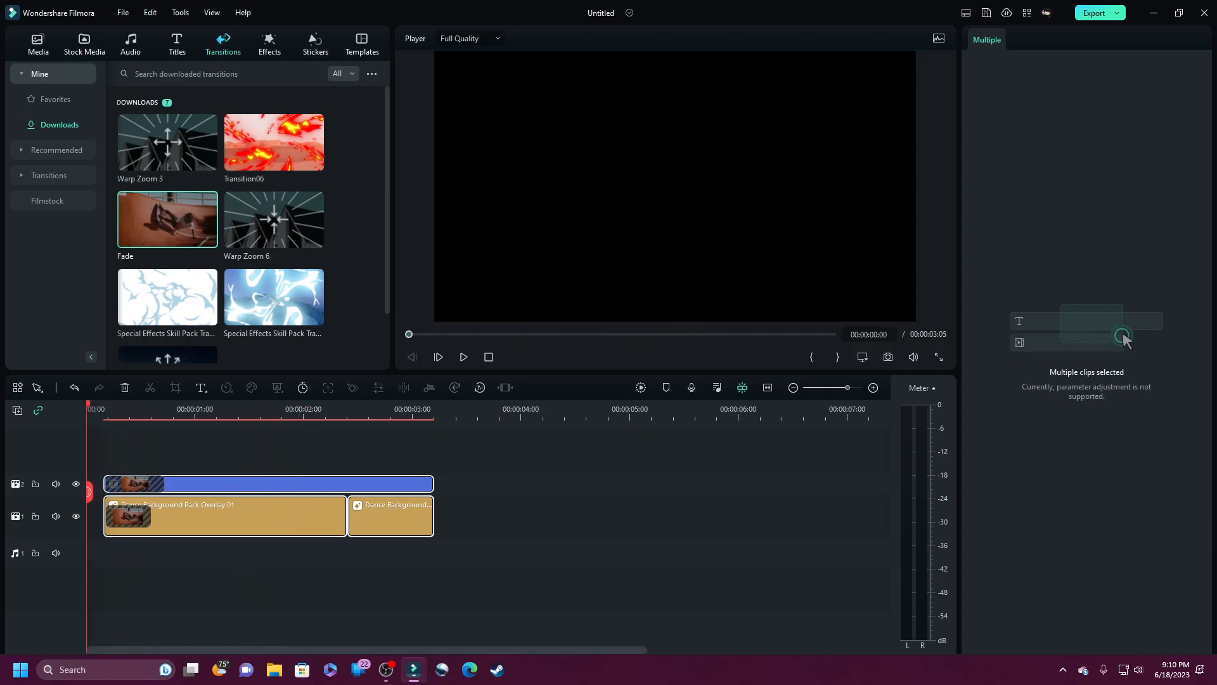
key("space")
Shift all clips on both video tracks further along so that they start about 17 frames into the timeline.
left_click(133, 484)
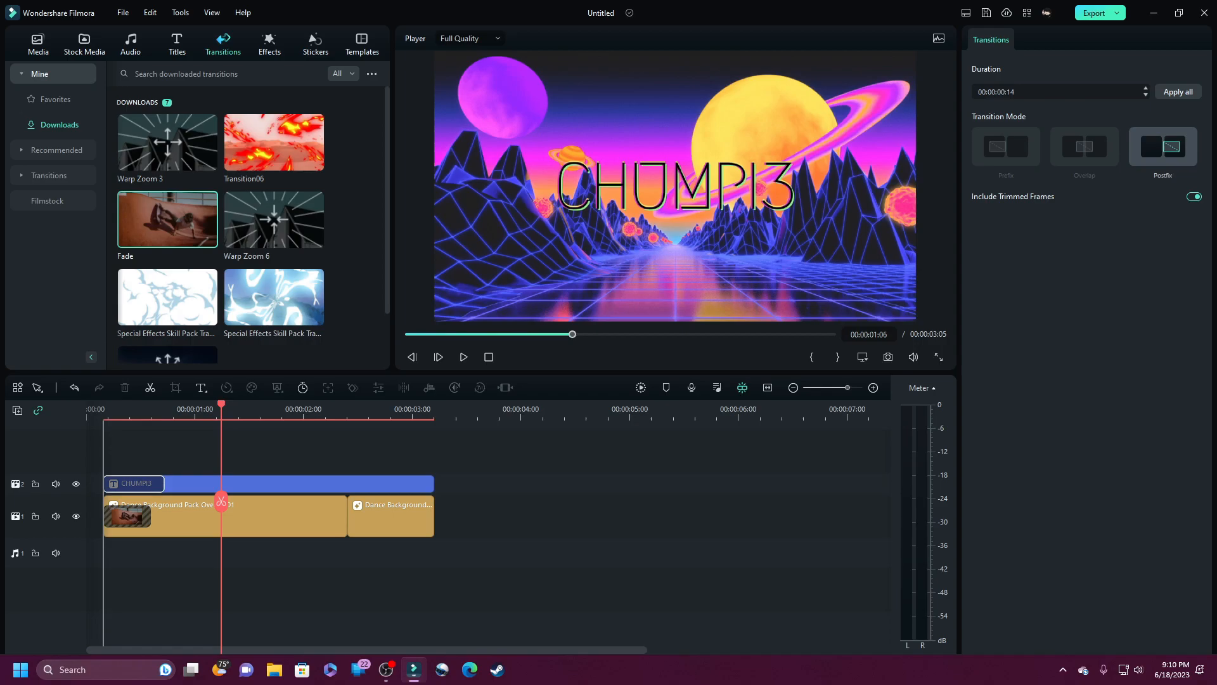
left_click(793, 387)
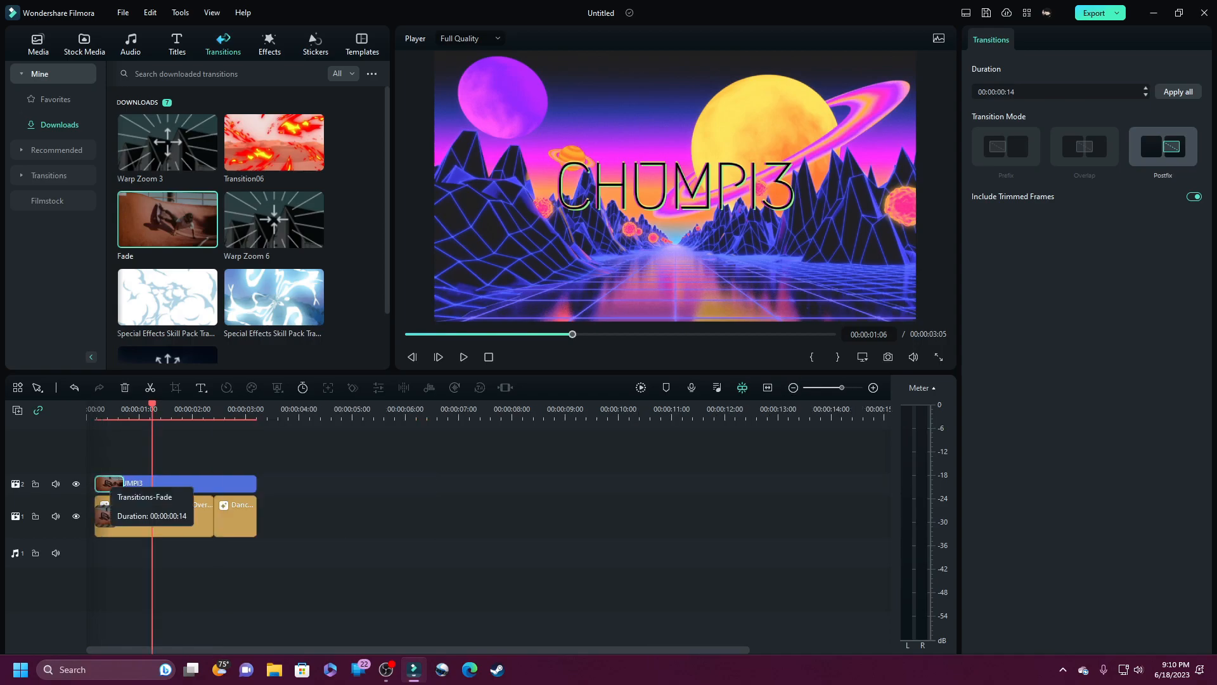
left_click_drag(116, 452, 138, 567)
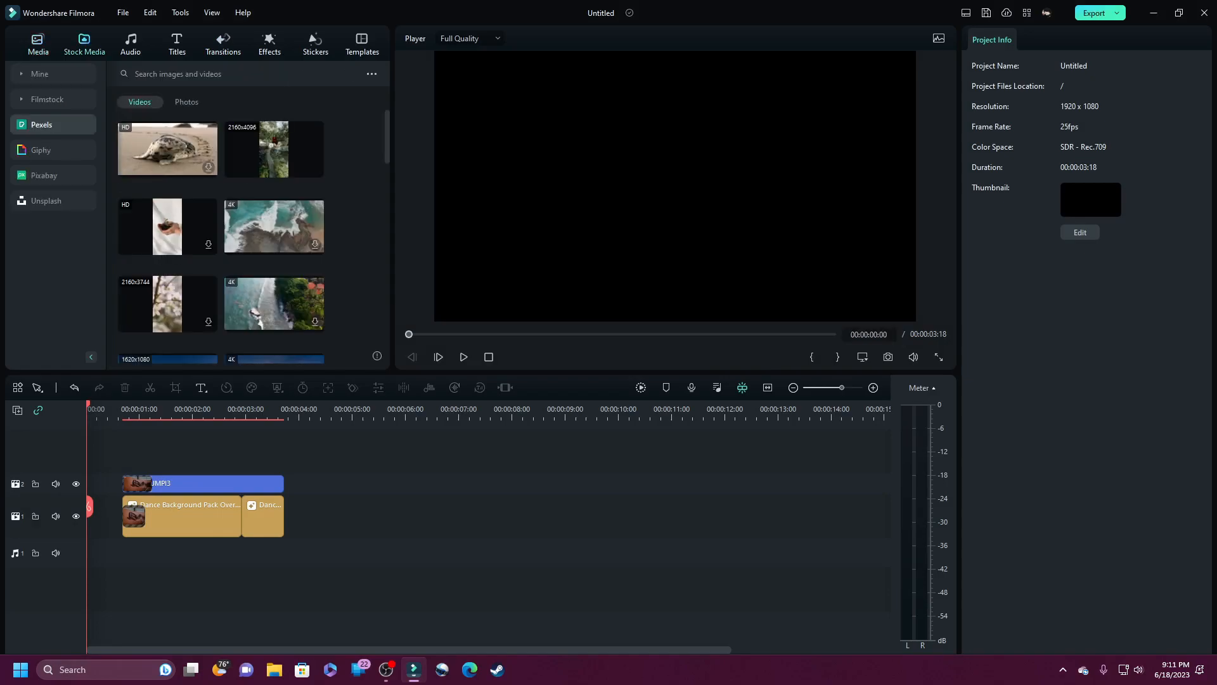
Place the black Snapshot_12 image, shortened to about 5 frames, at the start of both video tracks before the existing clips.
left_click(38, 45)
left_click_drag(274, 142, 92, 516)
left_click_drag(353, 516, 96, 517)
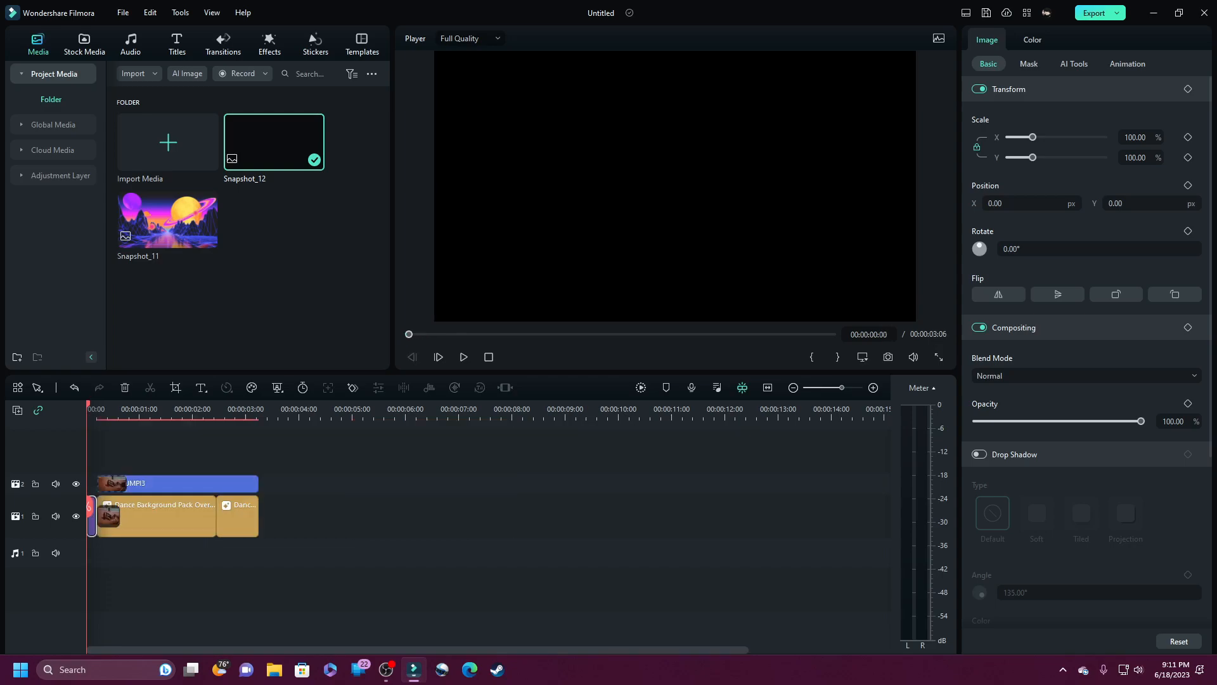
double_click(113, 515)
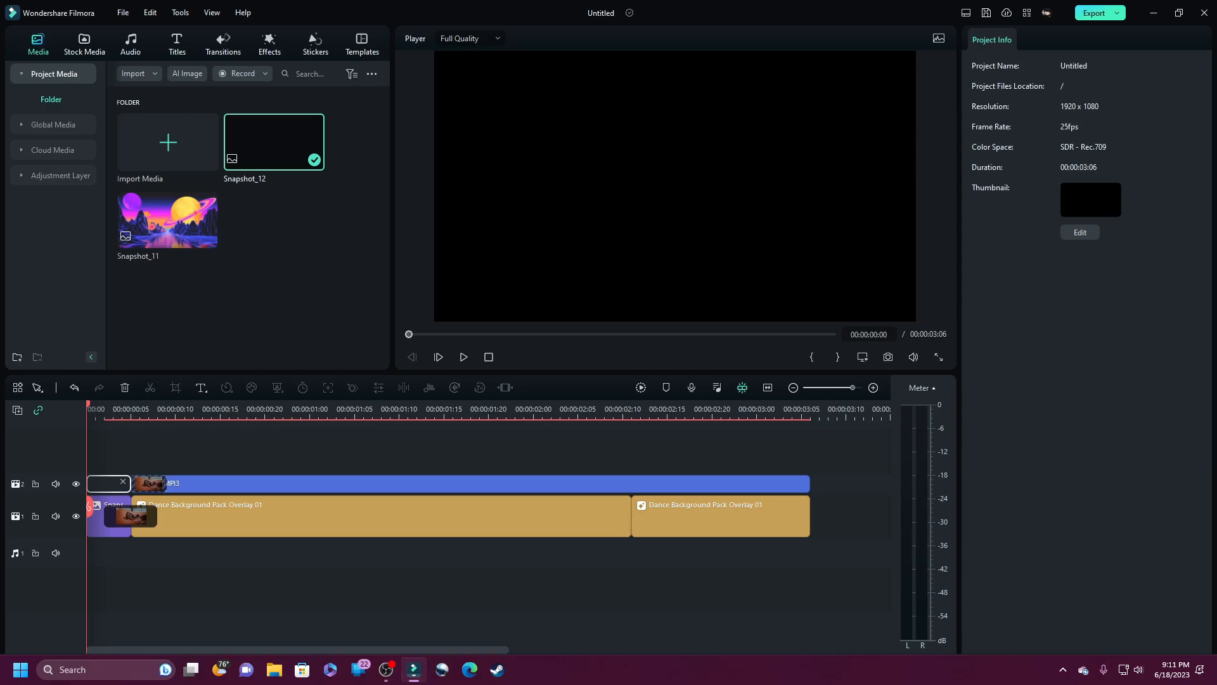
key("ctrl+v")
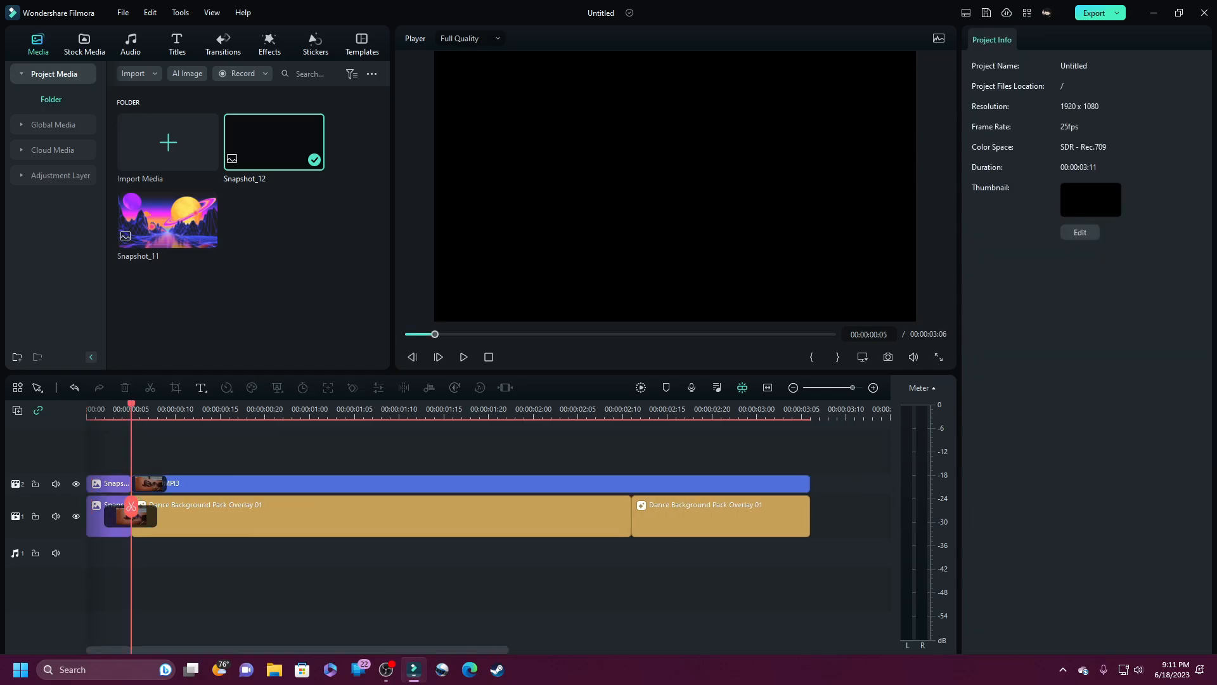
Remove the Fade from the first background piece and play back the intro with the Fade on the title only.
double_click(131, 508)
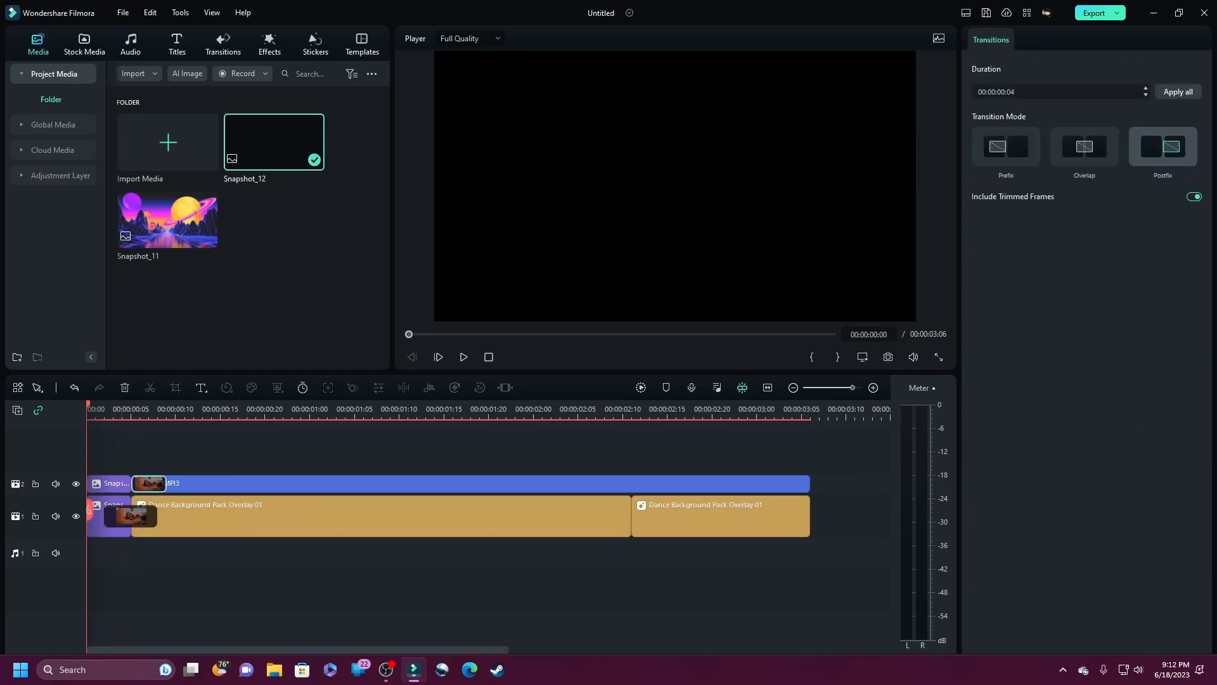
left_click_drag(149, 483, 178, 517)
key("space")
double_click(131, 516)
left_click(193, 411)
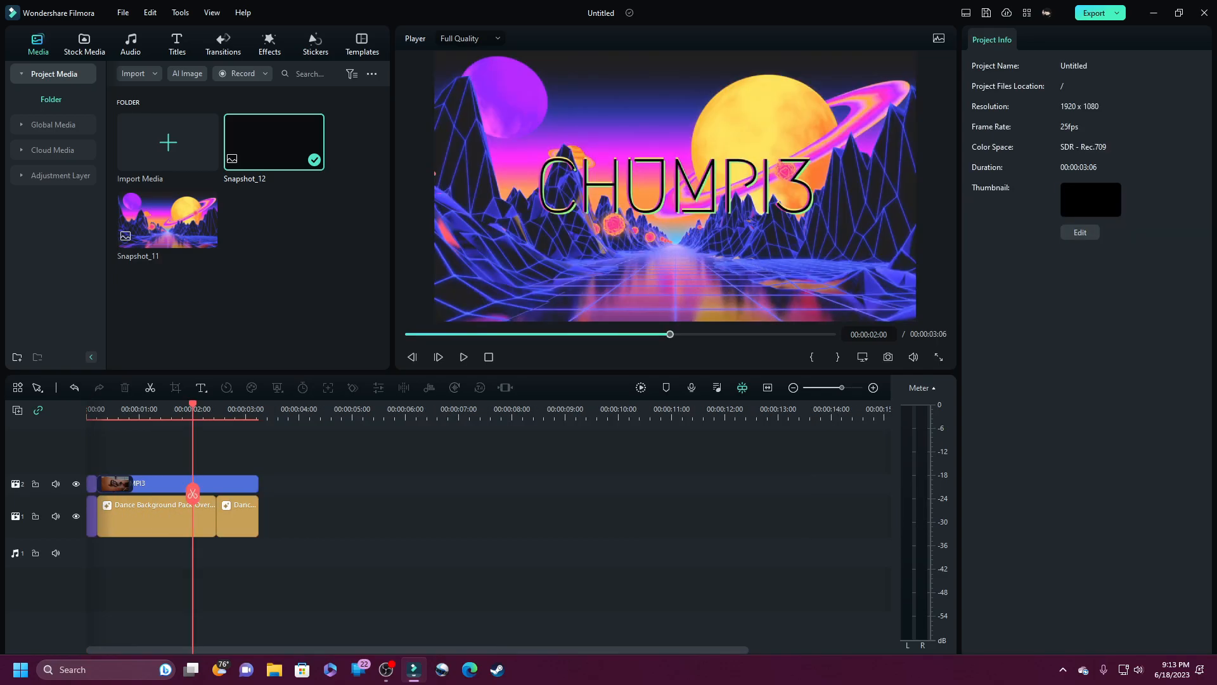
Remove the black snapshots and try placing the background pieces on video track 2 above the CHUMPI3 title.
left_click(92, 516)
left_click_drag(112, 448, 232, 605)
left_click_drag(145, 517, 146, 484)
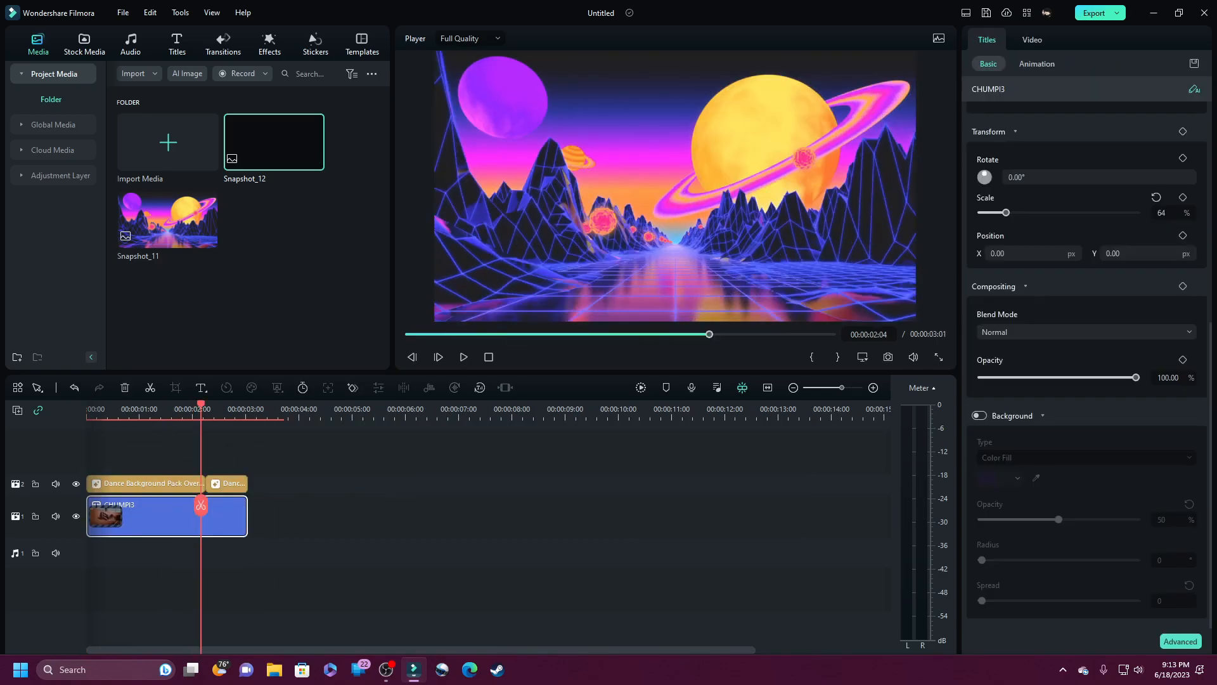
left_click_drag(201, 409, 174, 409)
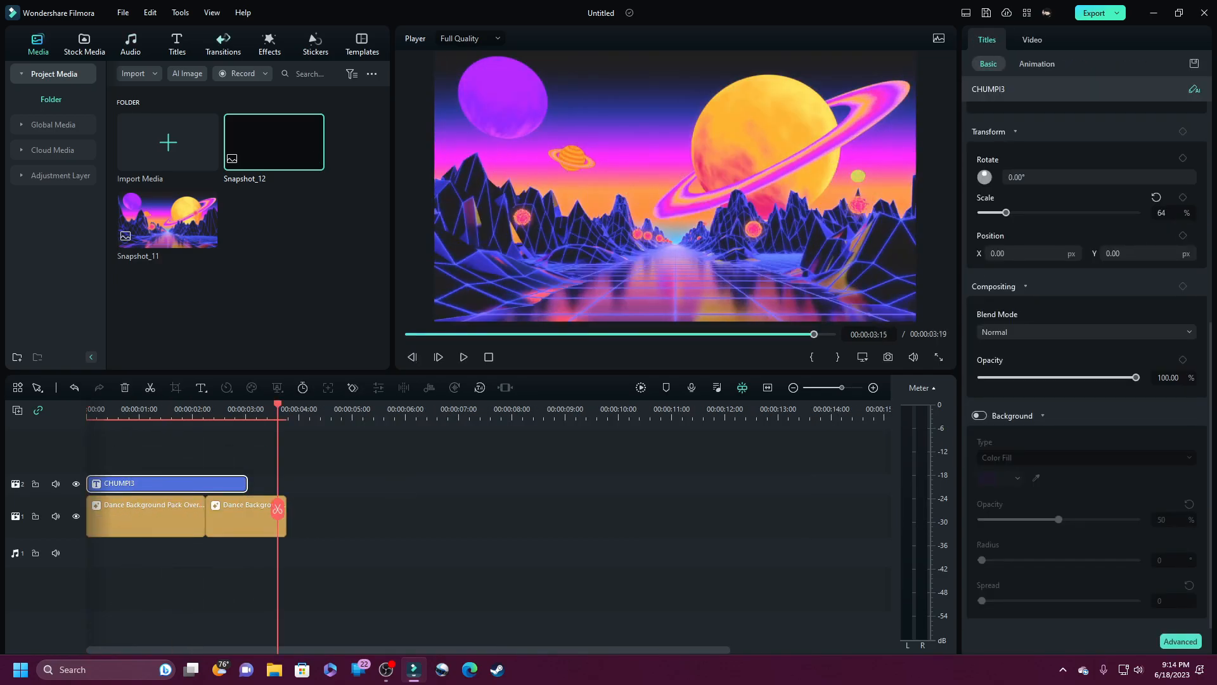
Apply the downloaded Fade transition to the end of the CHUMPI3 title and play back the intro.
left_click(270, 45)
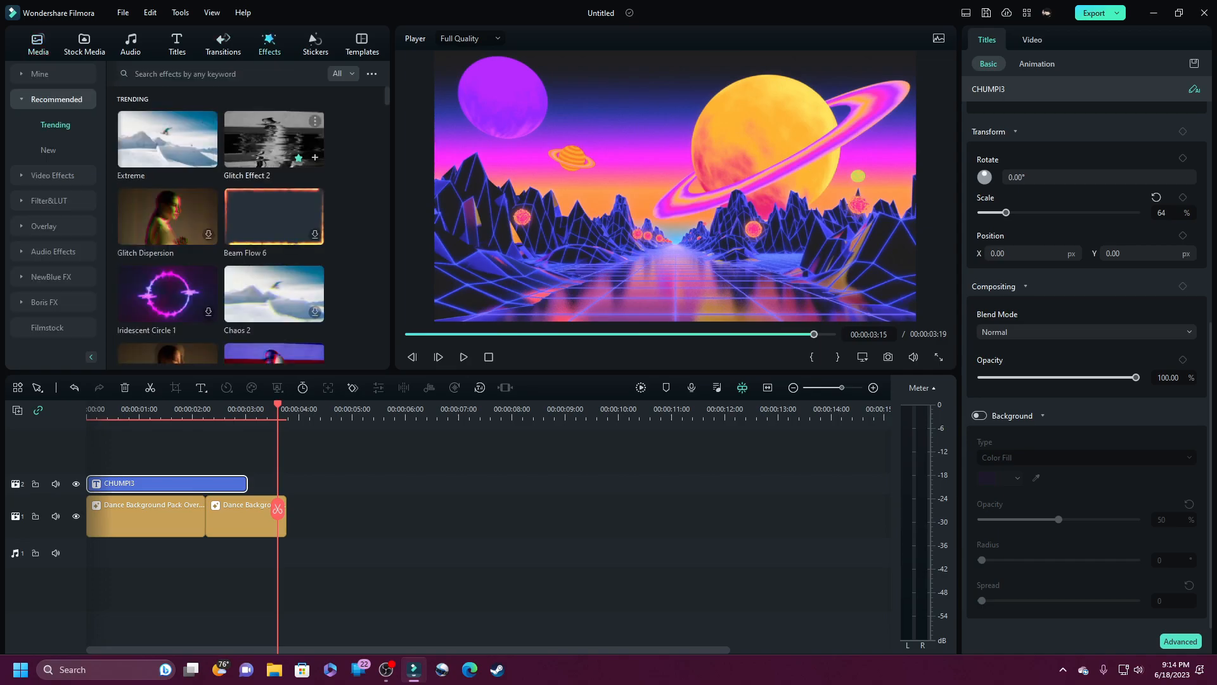
left_click(223, 44)
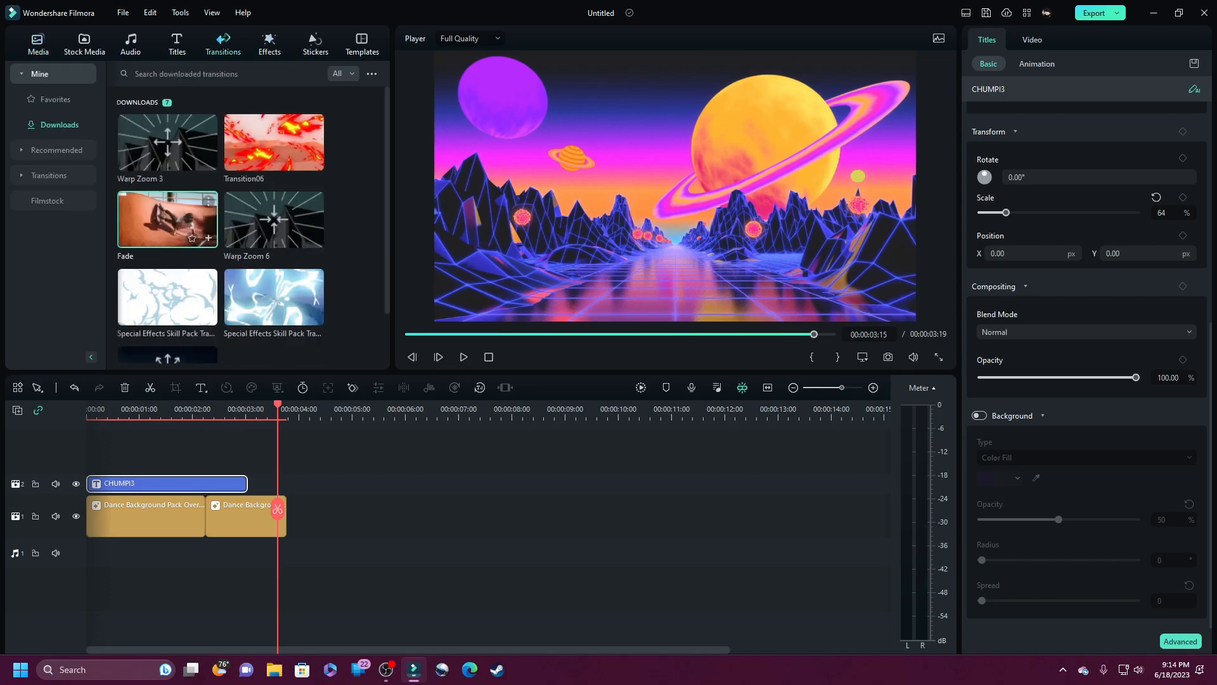
left_click_drag(167, 220, 215, 484)
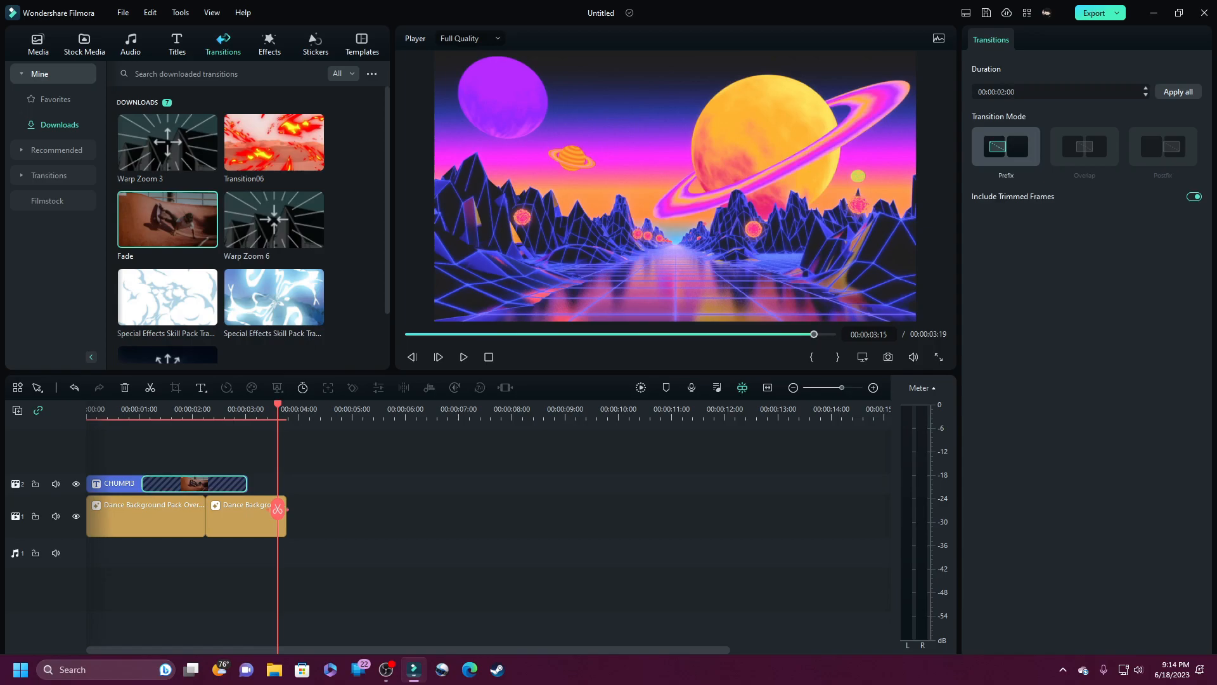
key("space")
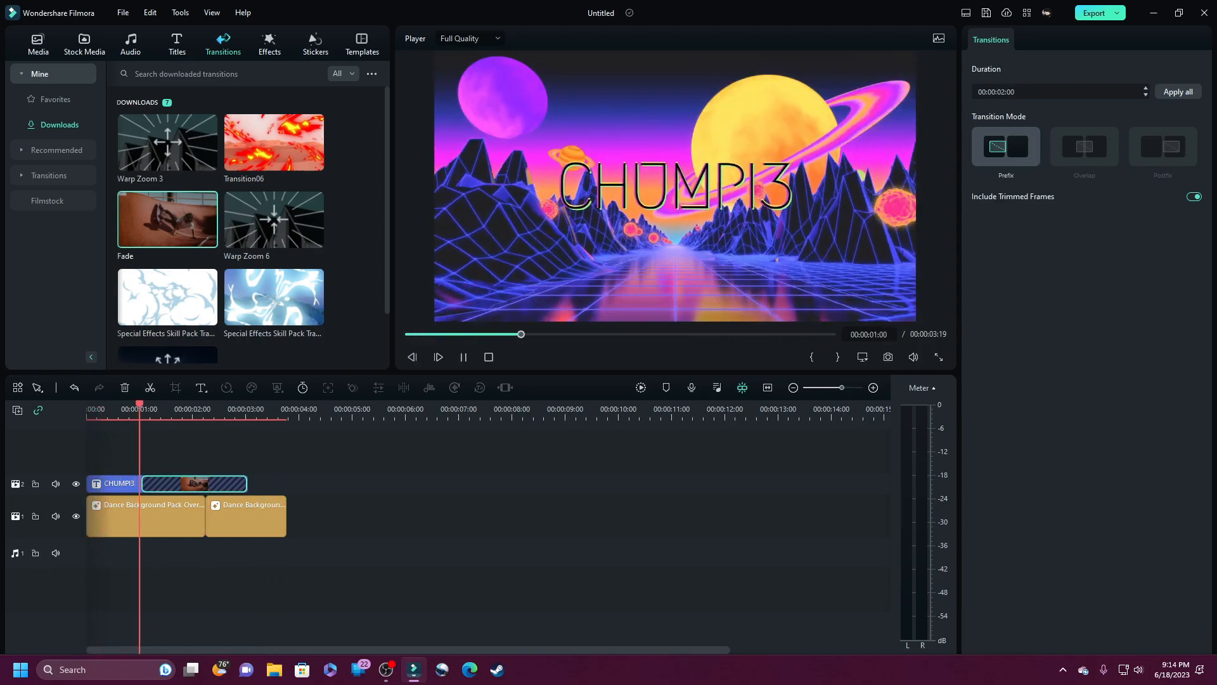
mouse_move(214, 511)
left_mouse_down()
mouse_move(194, 511)
mouse_move(216, 511)
left_mouse_up()
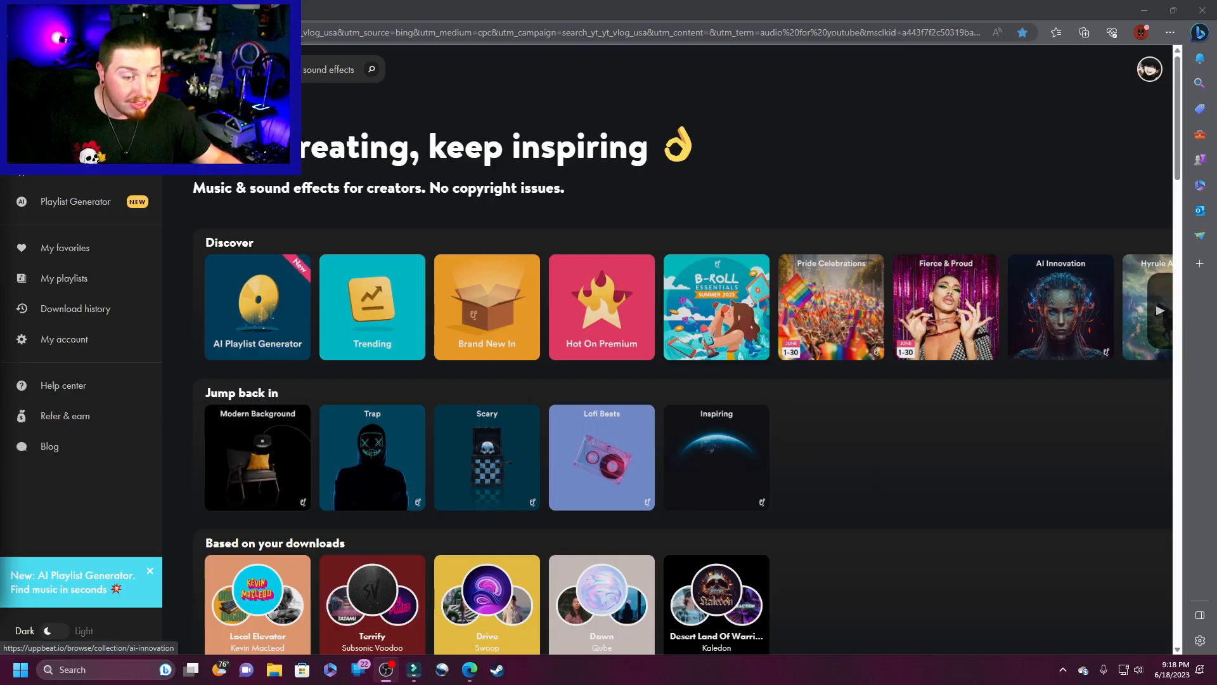
Search the Uppbeat website in the browser for background music for the intro.
left_click(298, 70)
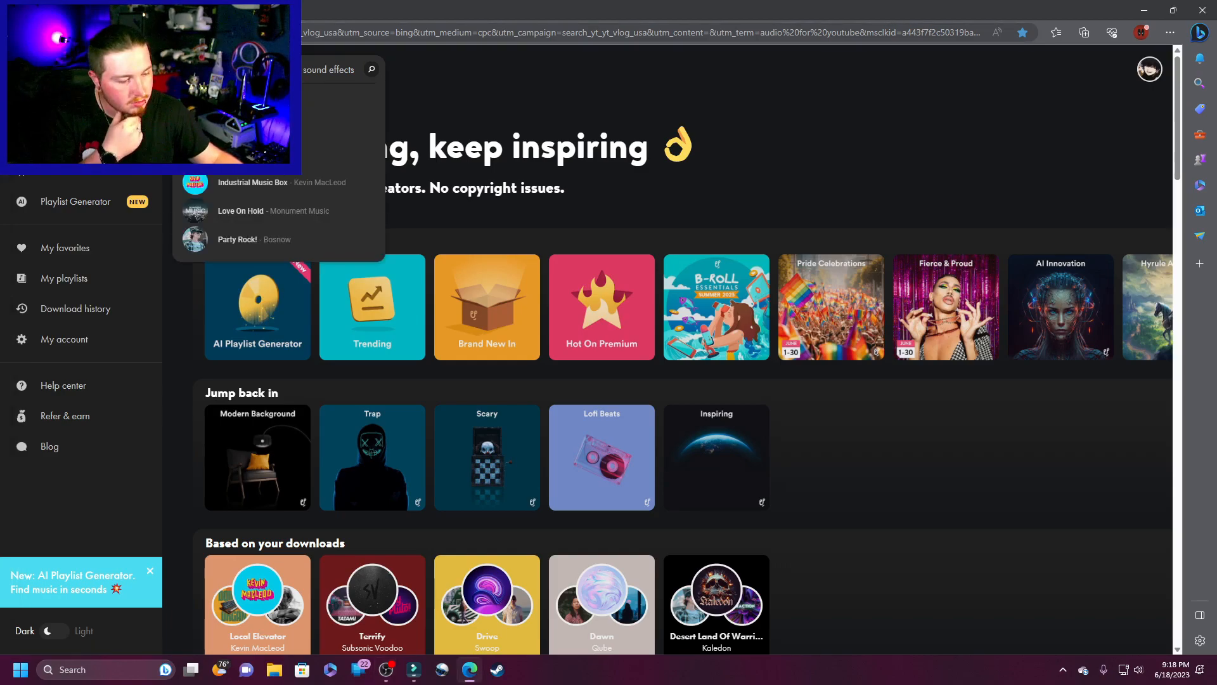
key("alt+Tab")
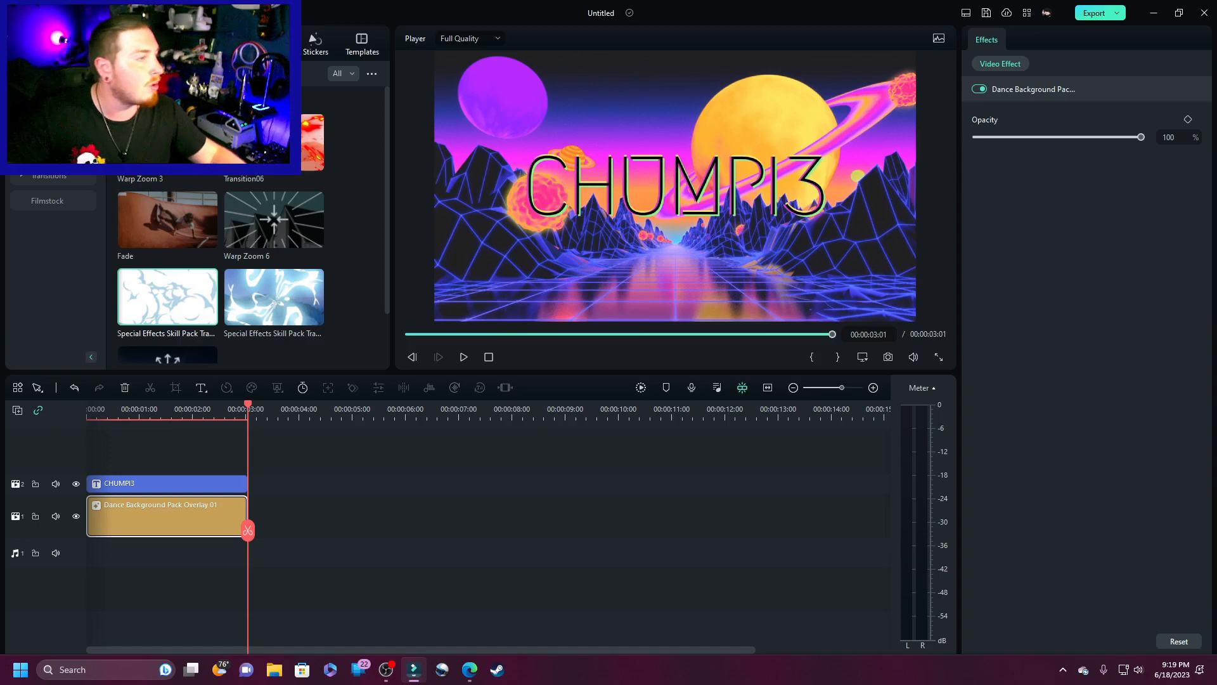
key("alt+Tab")
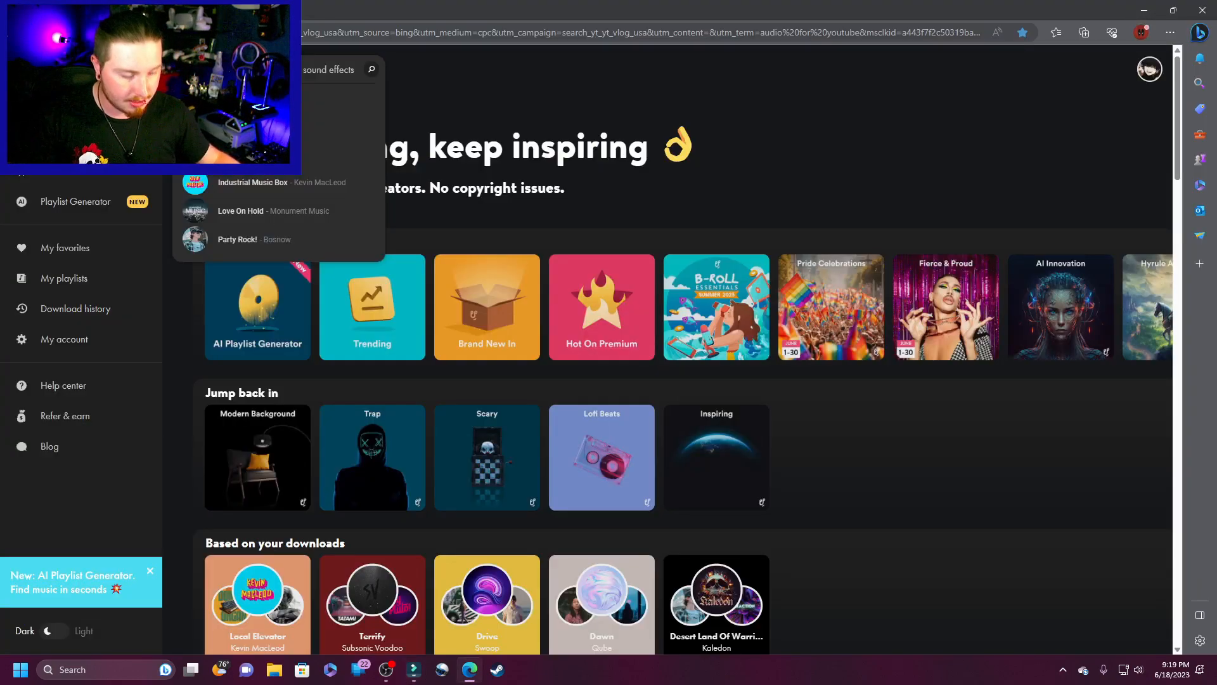
type("s")
key("Return")
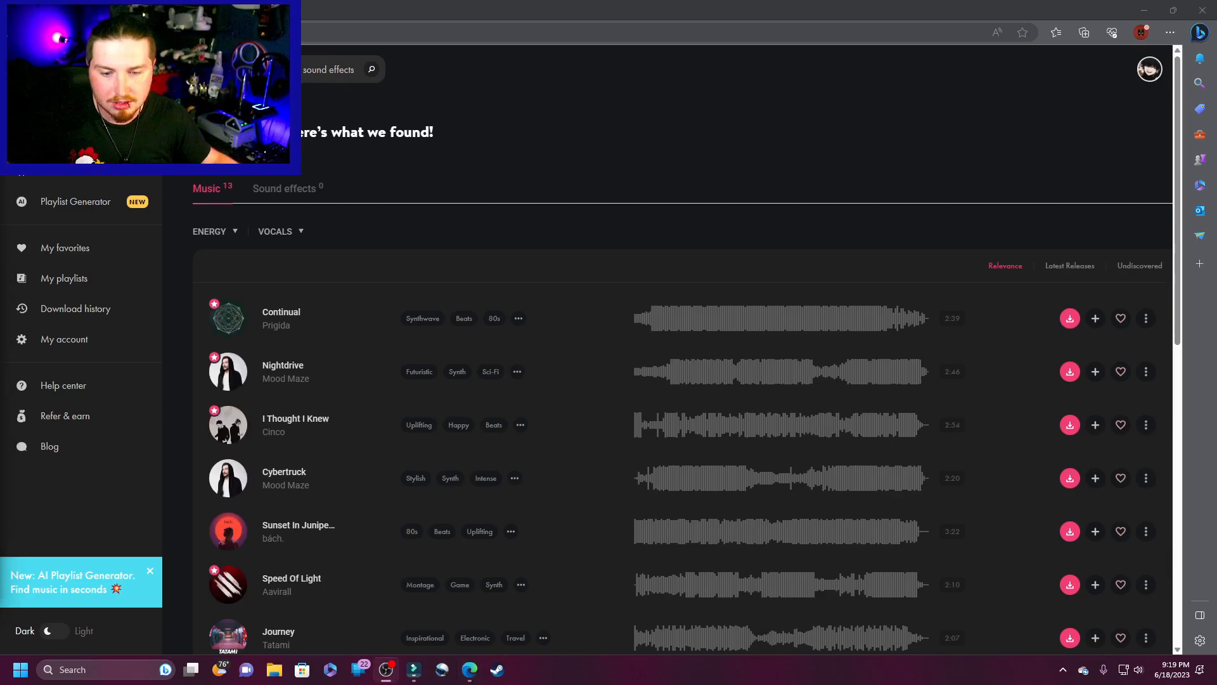
Preview the synthwave track Continual from the search results and download it.
left_click(228, 318)
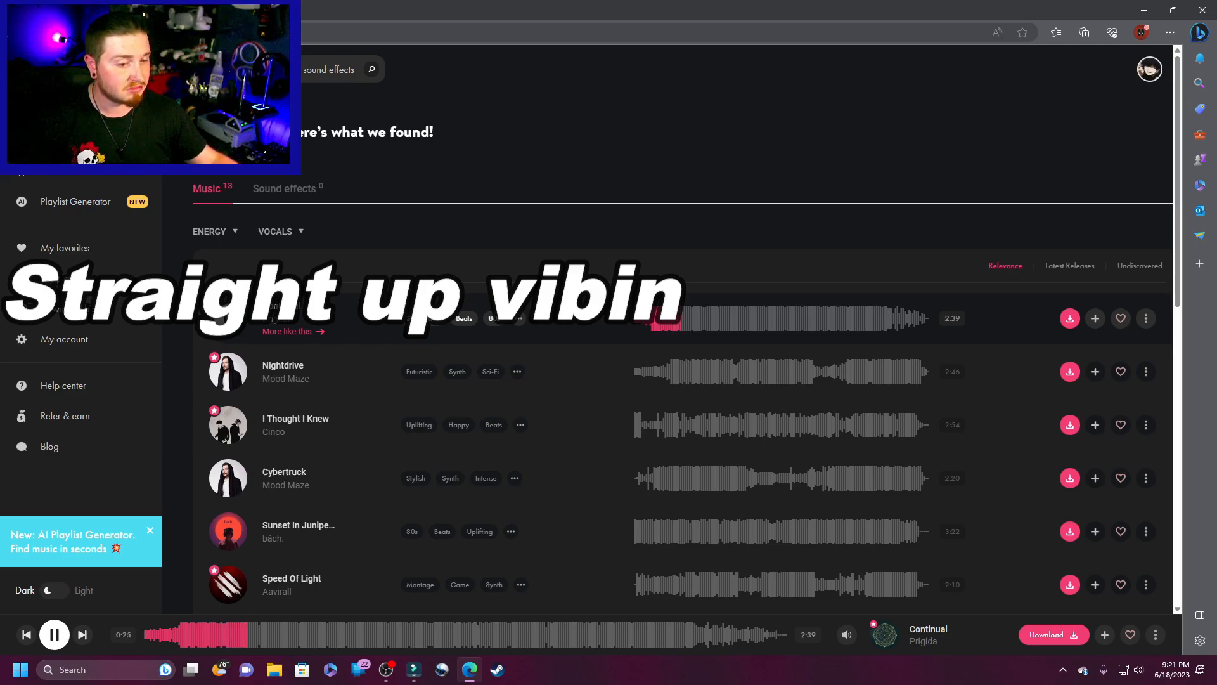
key("space")
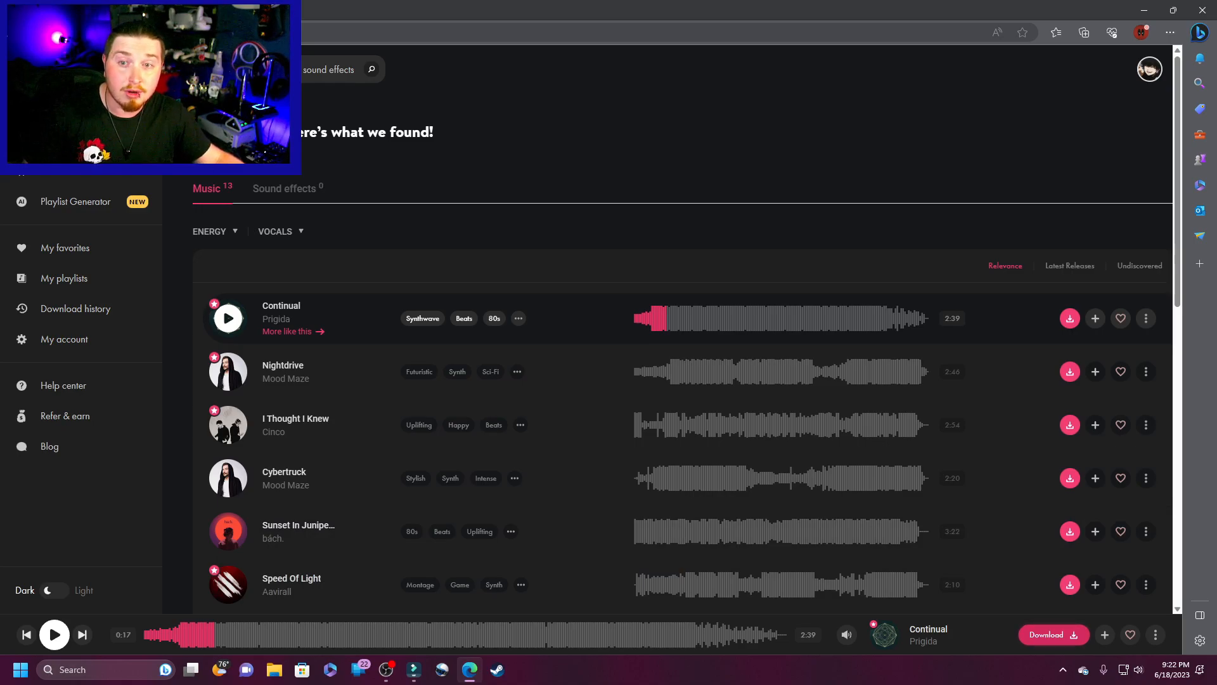
left_click(1054, 635)
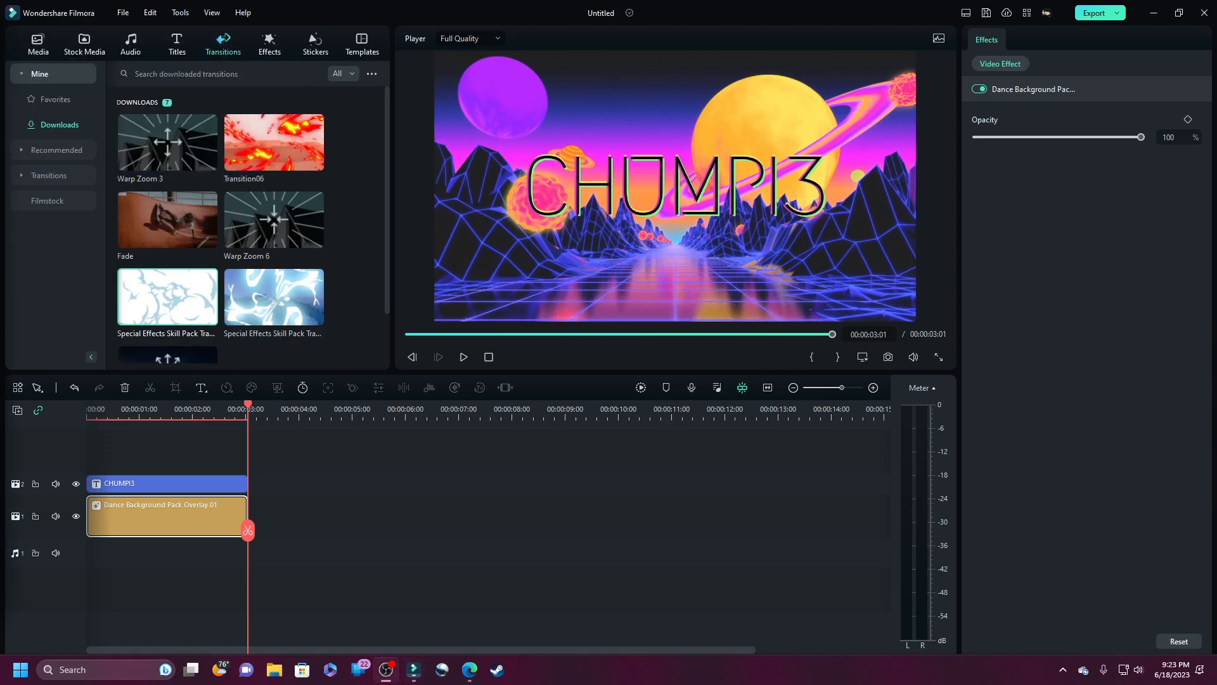
Import the downloaded Continual MP3 from the Downloads folder into the project media.
left_click(38, 45)
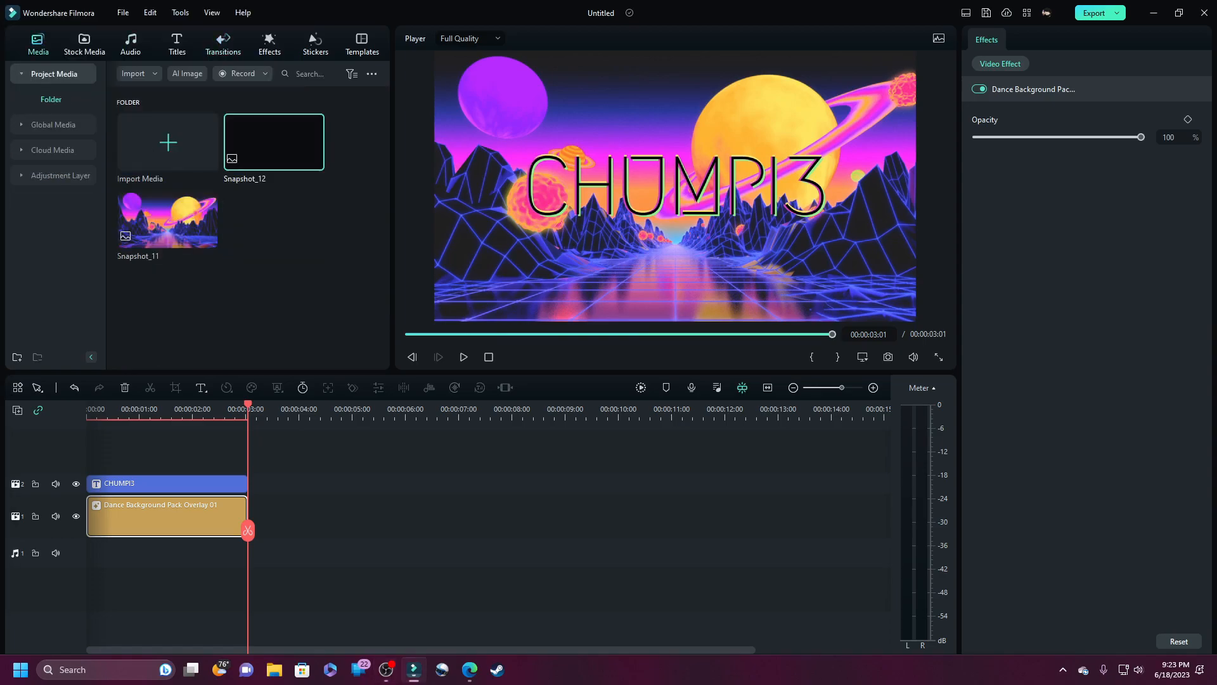
left_click(168, 142)
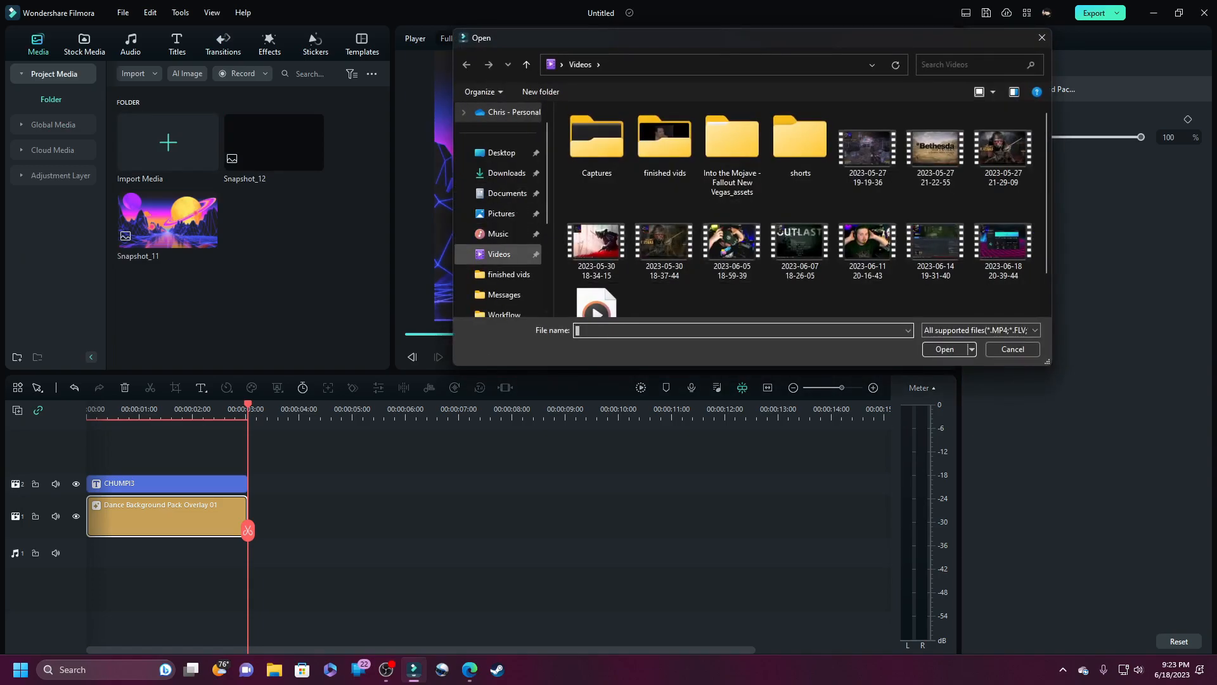
left_click(504, 173)
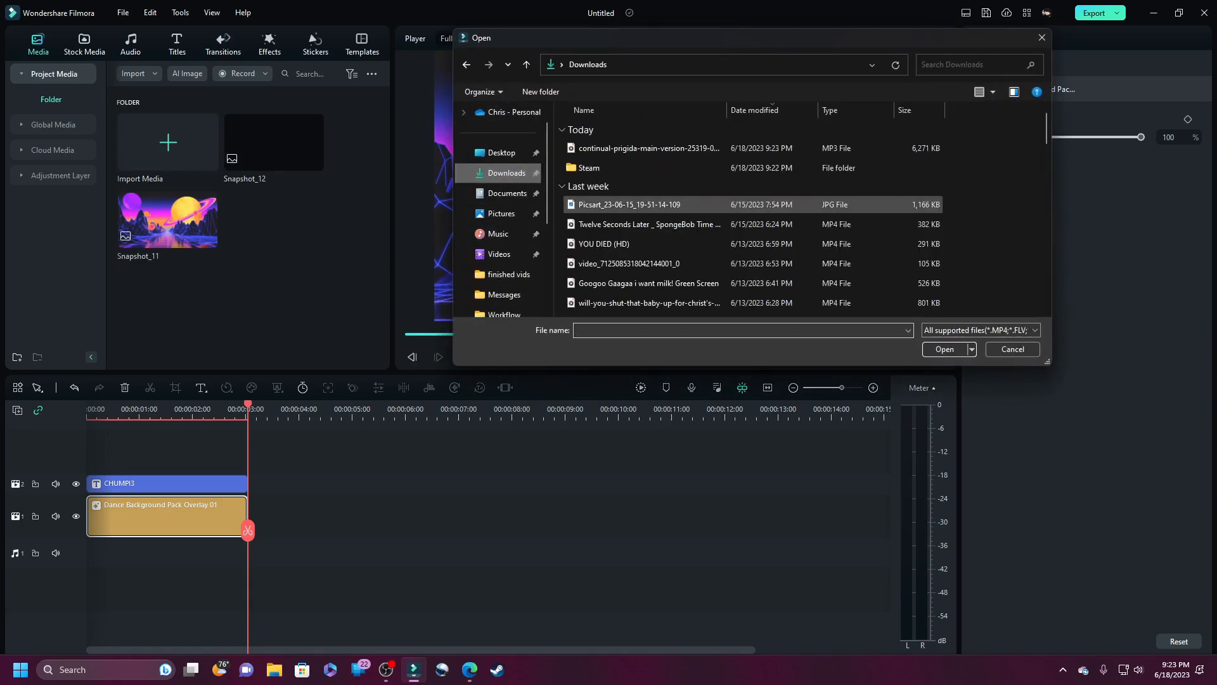
left_click(647, 148)
left_click(944, 349)
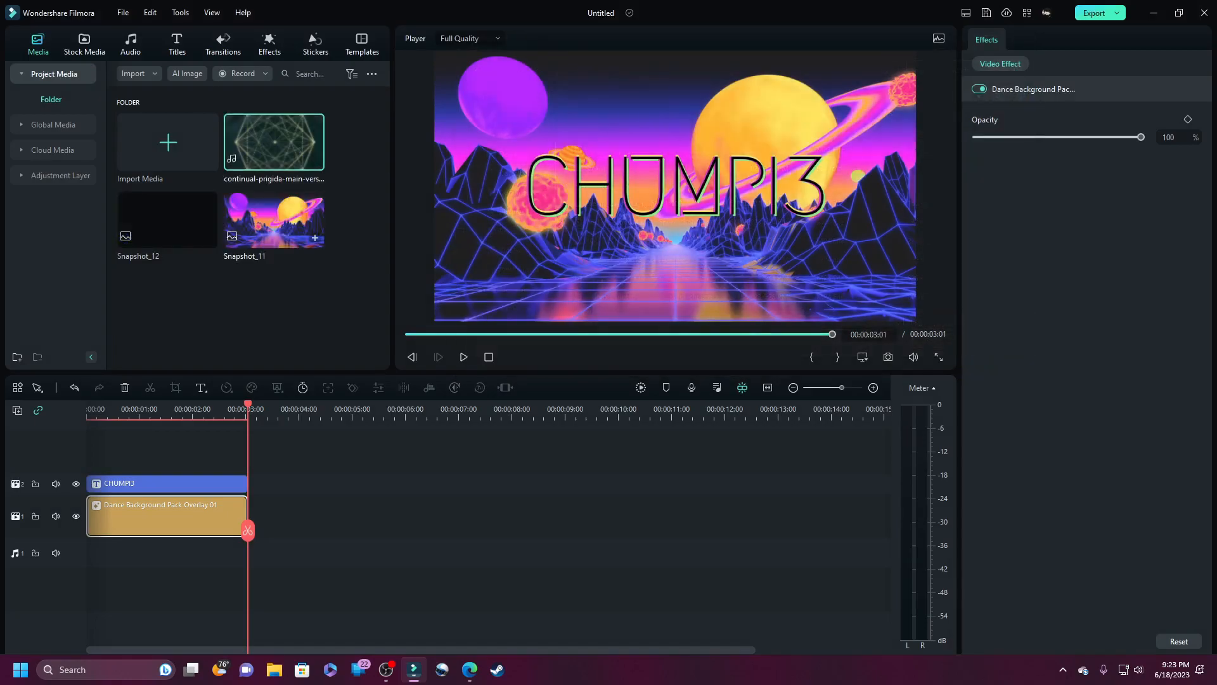
Place the Continual music at the start of audio track 1 with its opening trimmed, and extend the CHUMPI3 title back to the timeline start.
left_click_drag(274, 142, 92, 554)
left_click(310, 522)
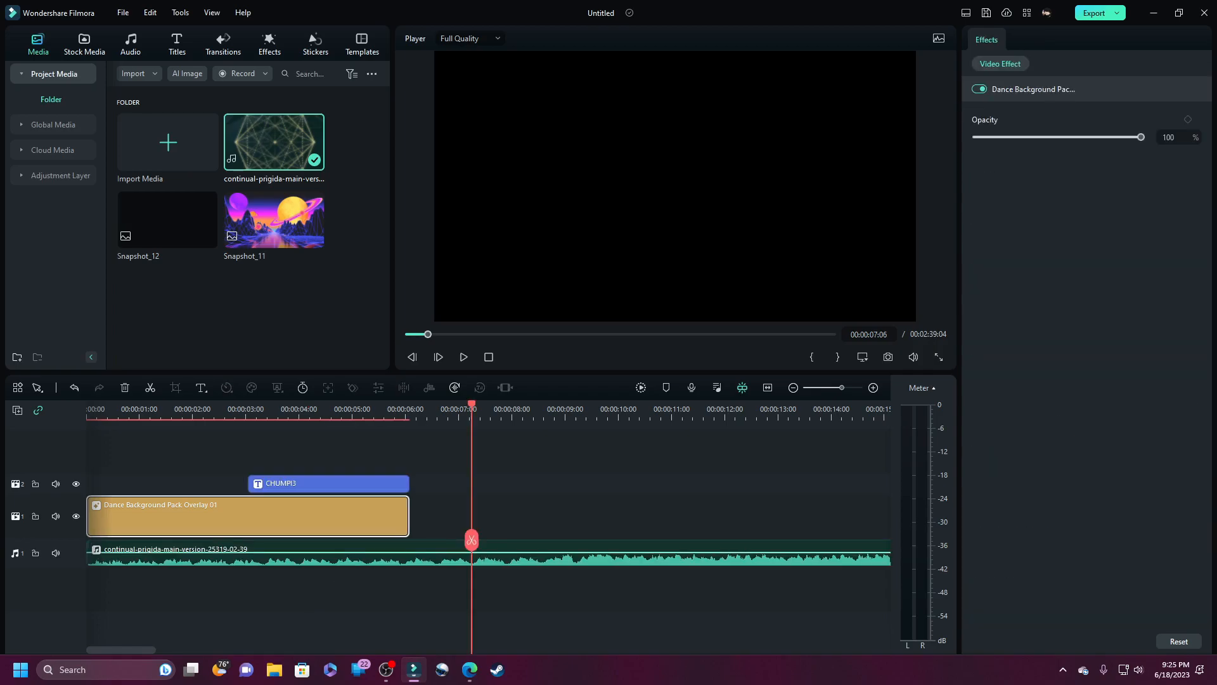
left_click(471, 540)
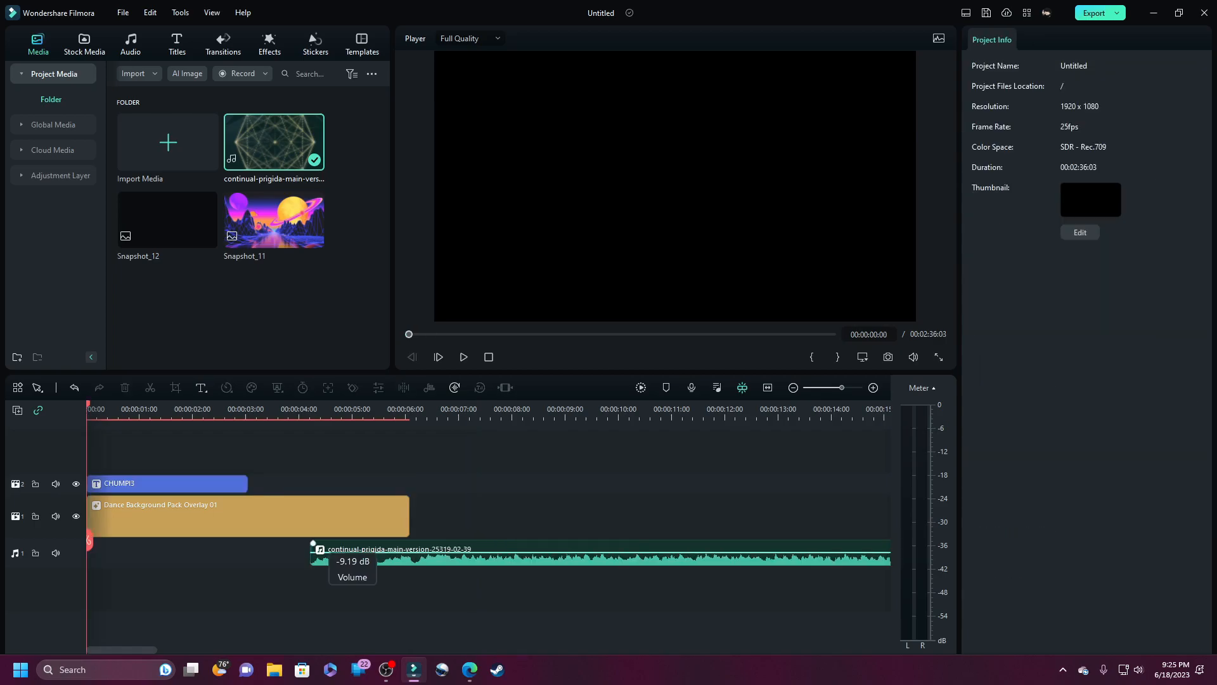
left_click_drag(405, 559, 95, 554)
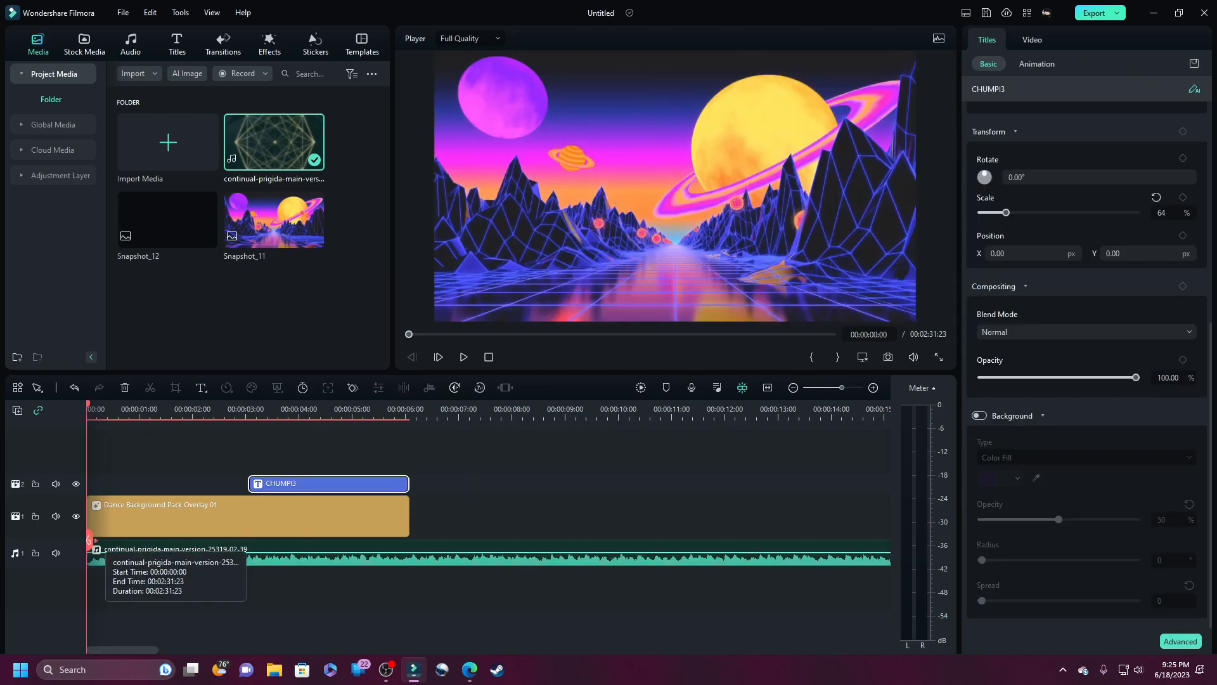
left_click_drag(249, 484, 76, 485)
Play back the intro, split the music at 00:00:07:06 and delete the remaining part.
key("space")
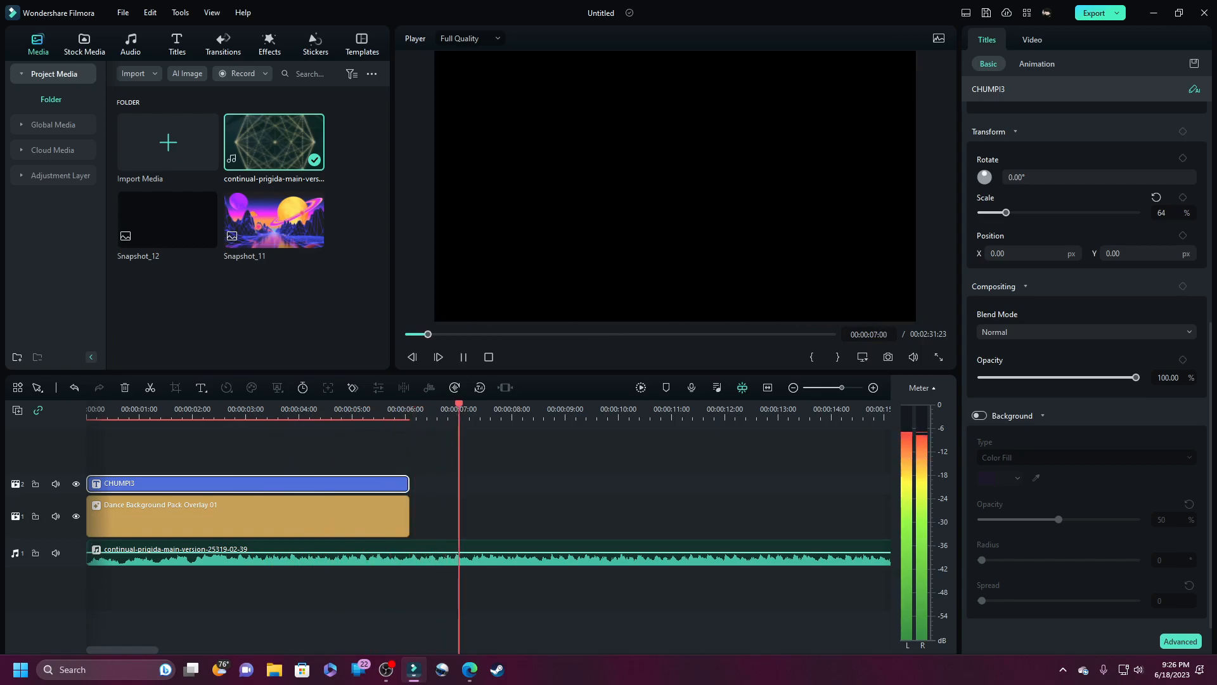
key("space")
left_click(472, 540)
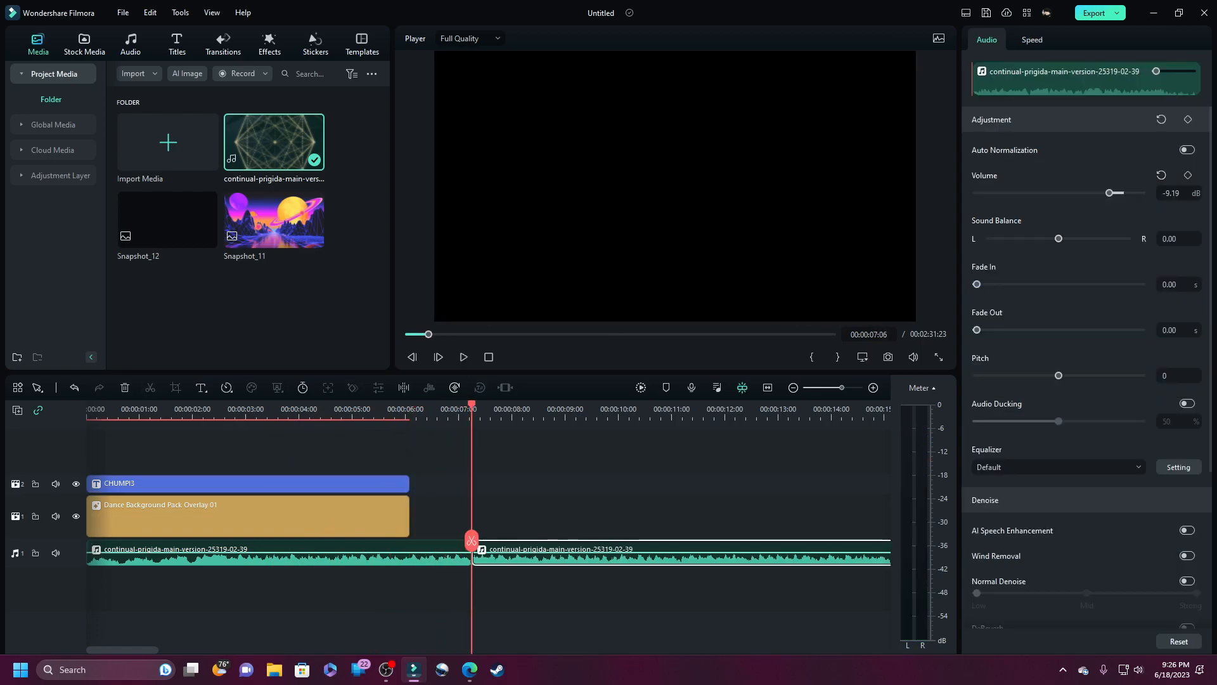
key("Delete")
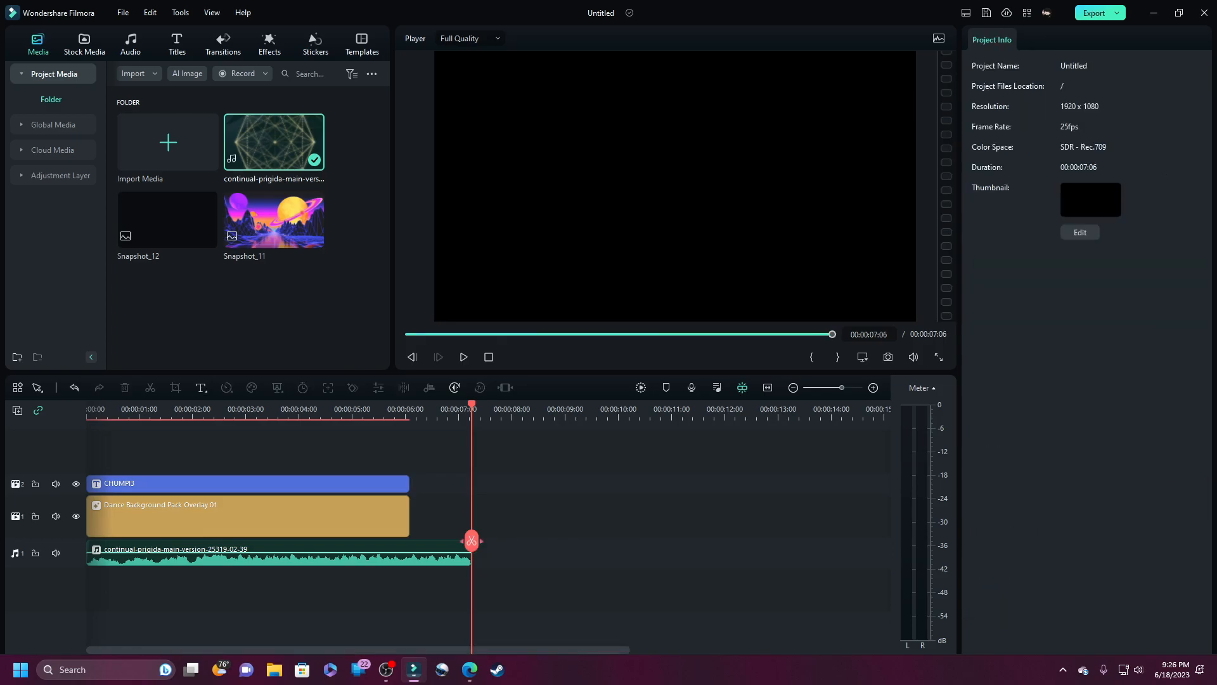
Fade out the music from the point where the title and background end, and play back the intro to check it.
left_click_drag(472, 404, 425, 404)
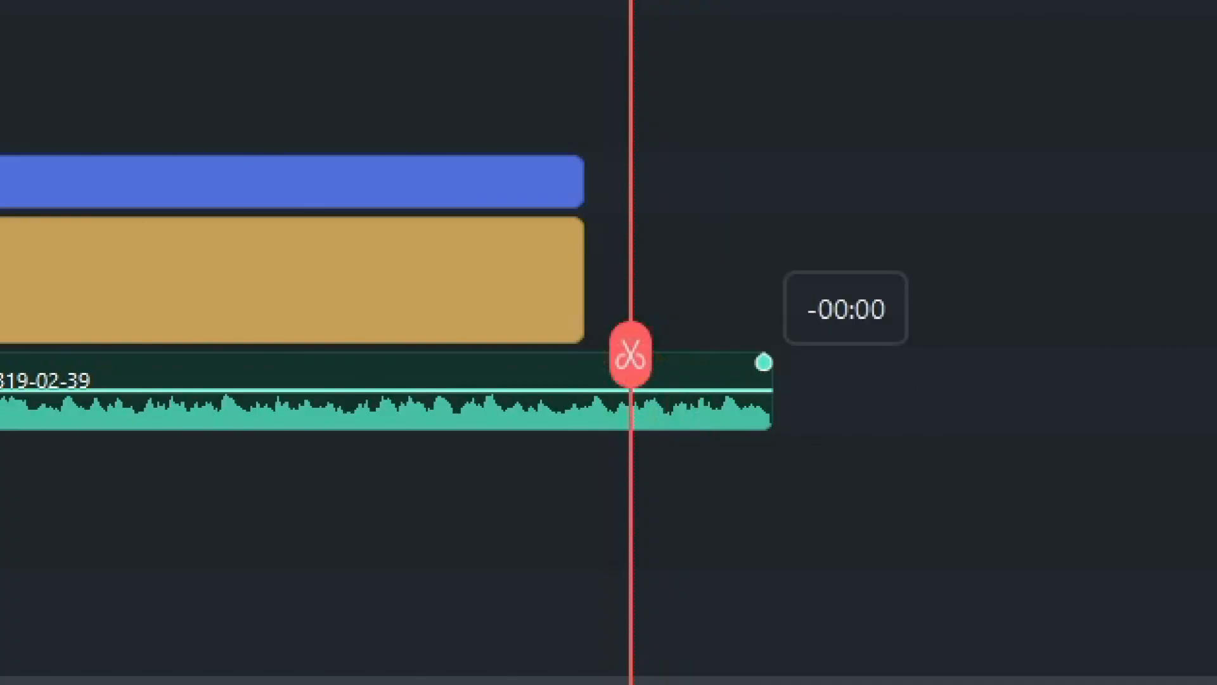
left_click_drag(764, 362, 87, 523)
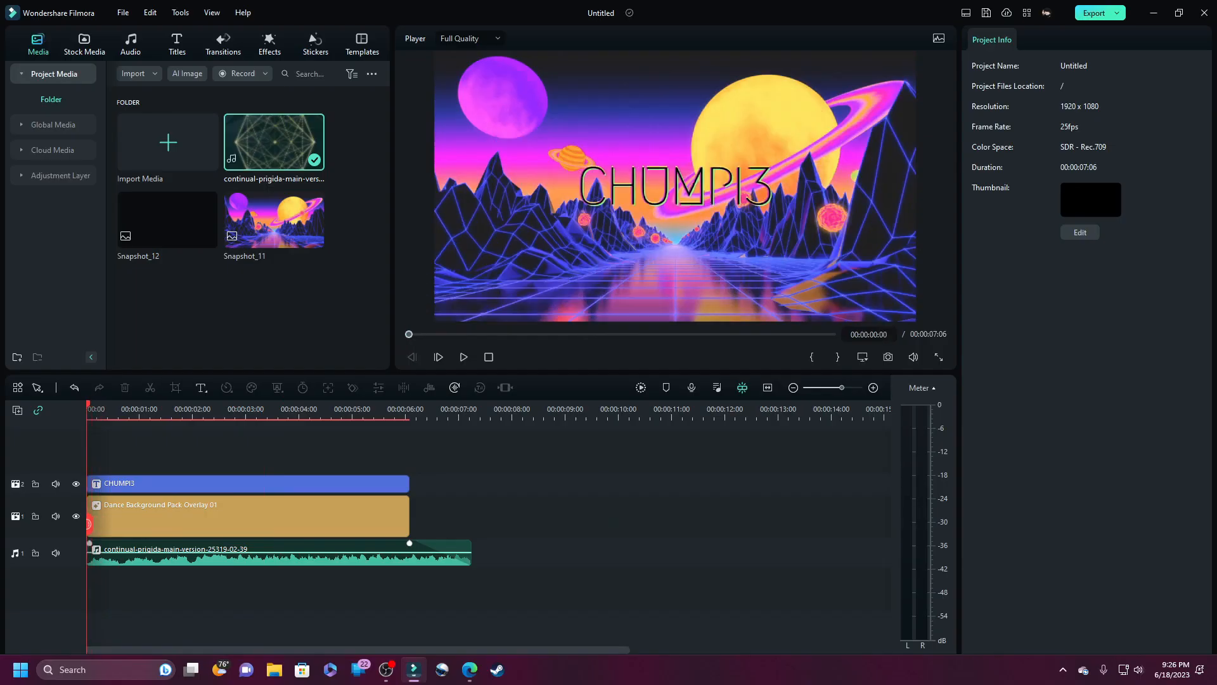
key("space")
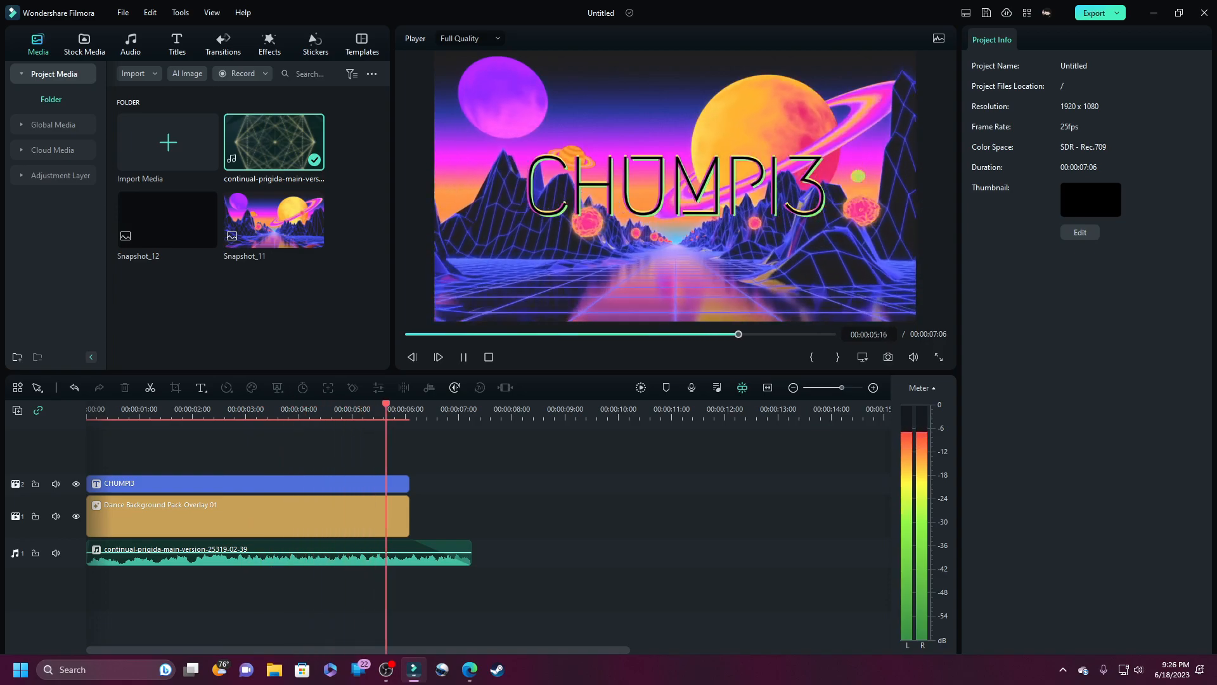
left_click(257, 411)
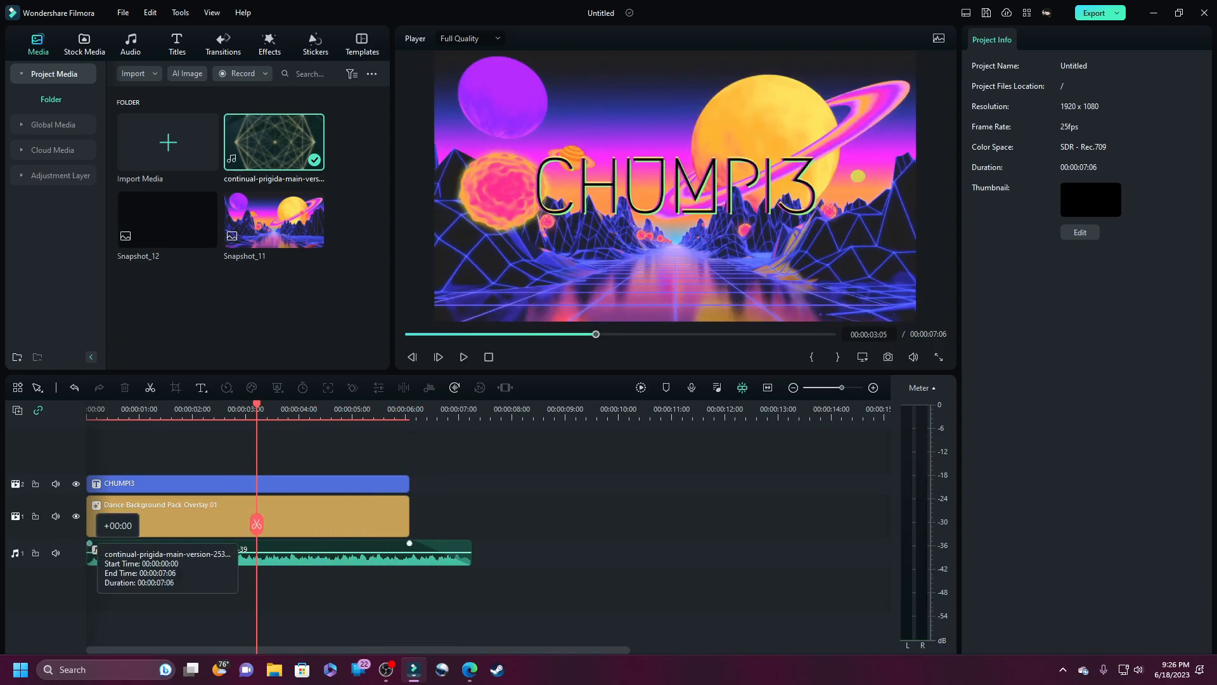
left_click_drag(257, 524, 141, 523)
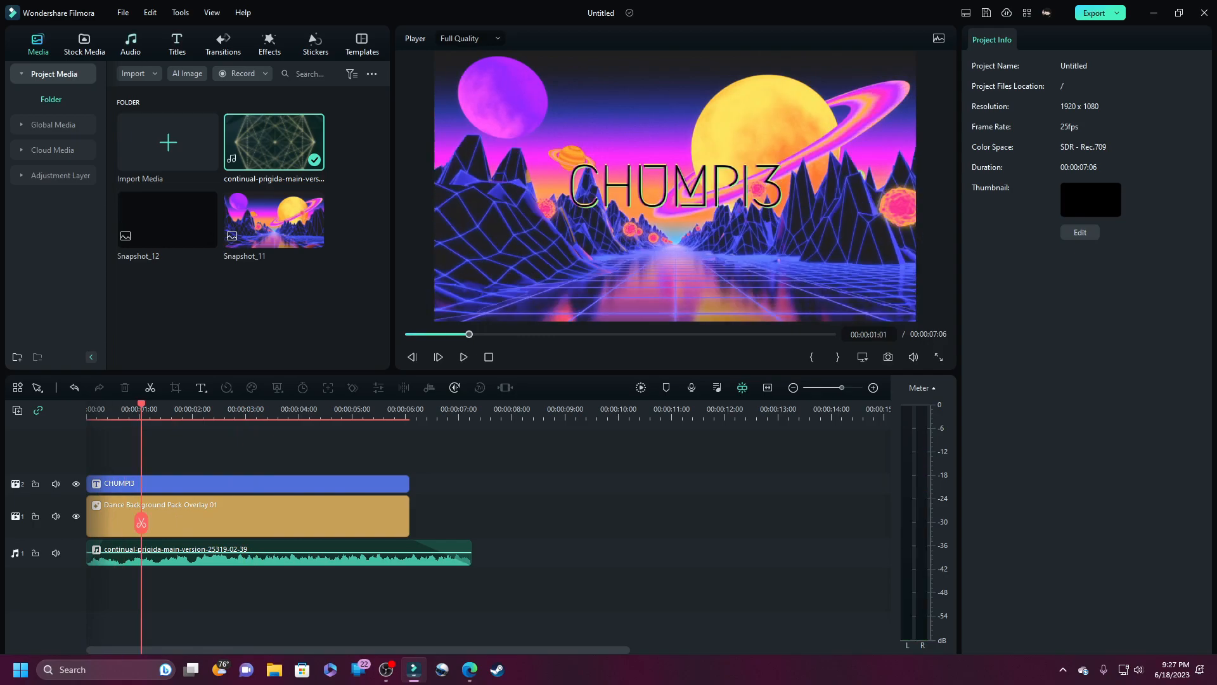
Apply the downloaded Fade transition over the background's first 1.7 seconds or so, and trim the CHUMPI3 title to start at about 3.7 seconds.
left_click(270, 45)
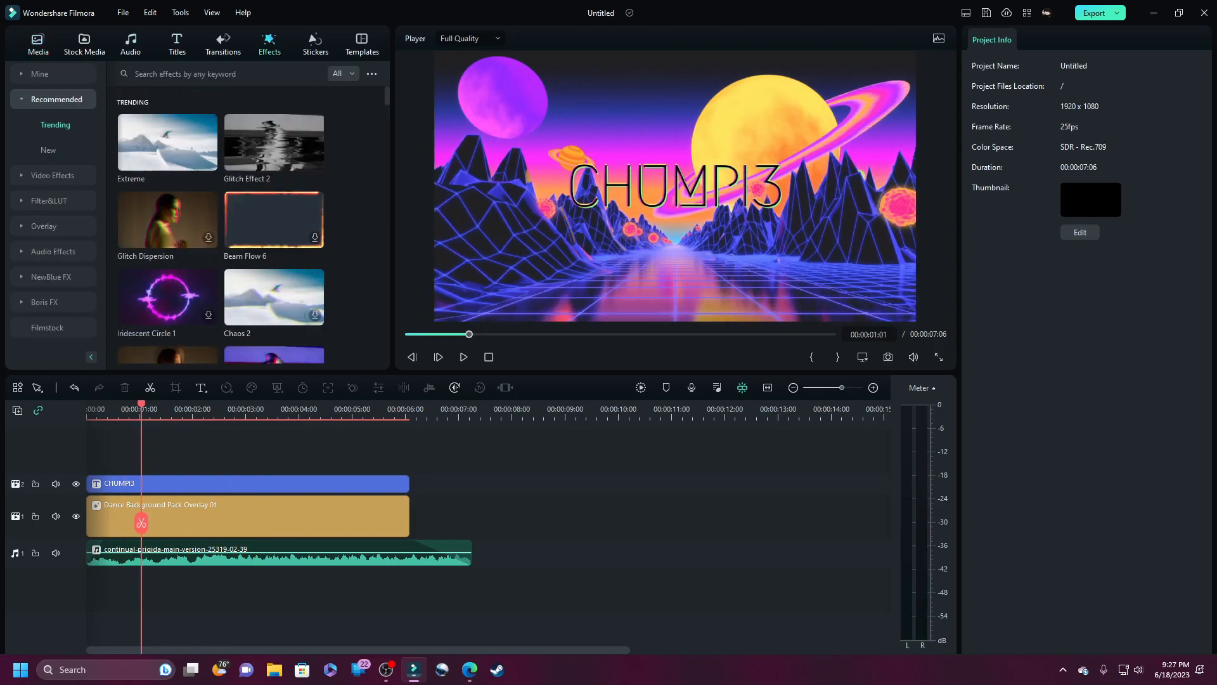
left_click(223, 45)
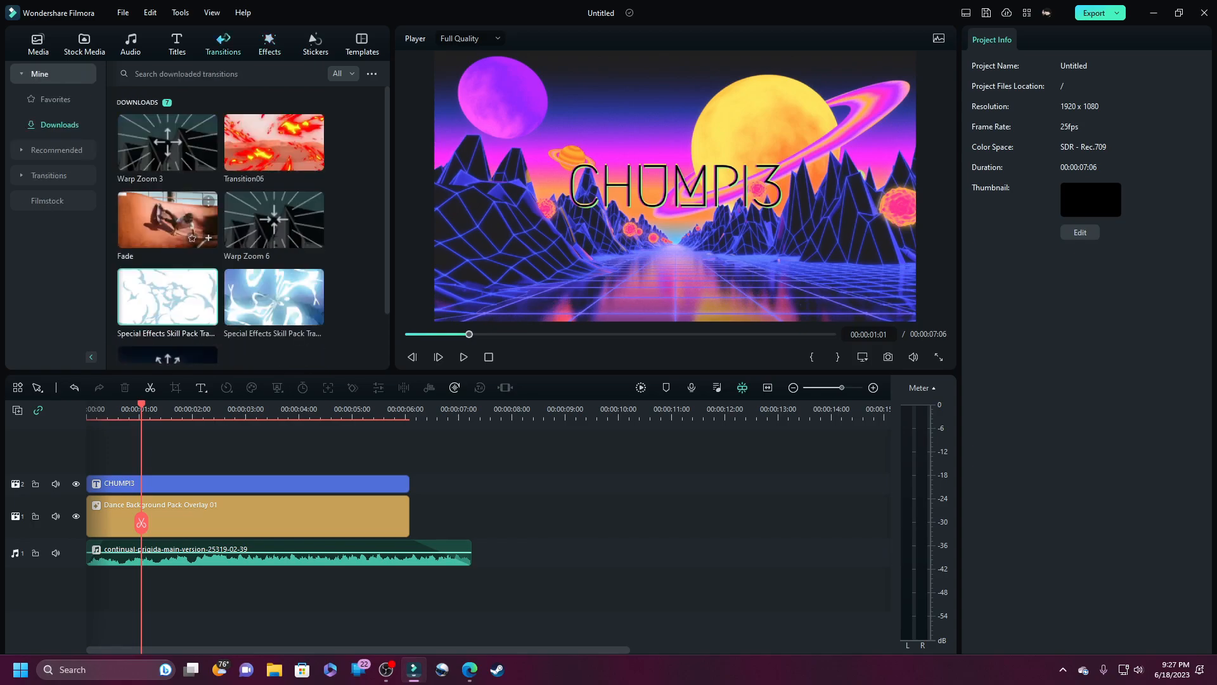
left_click_drag(168, 222, 112, 483)
key("space")
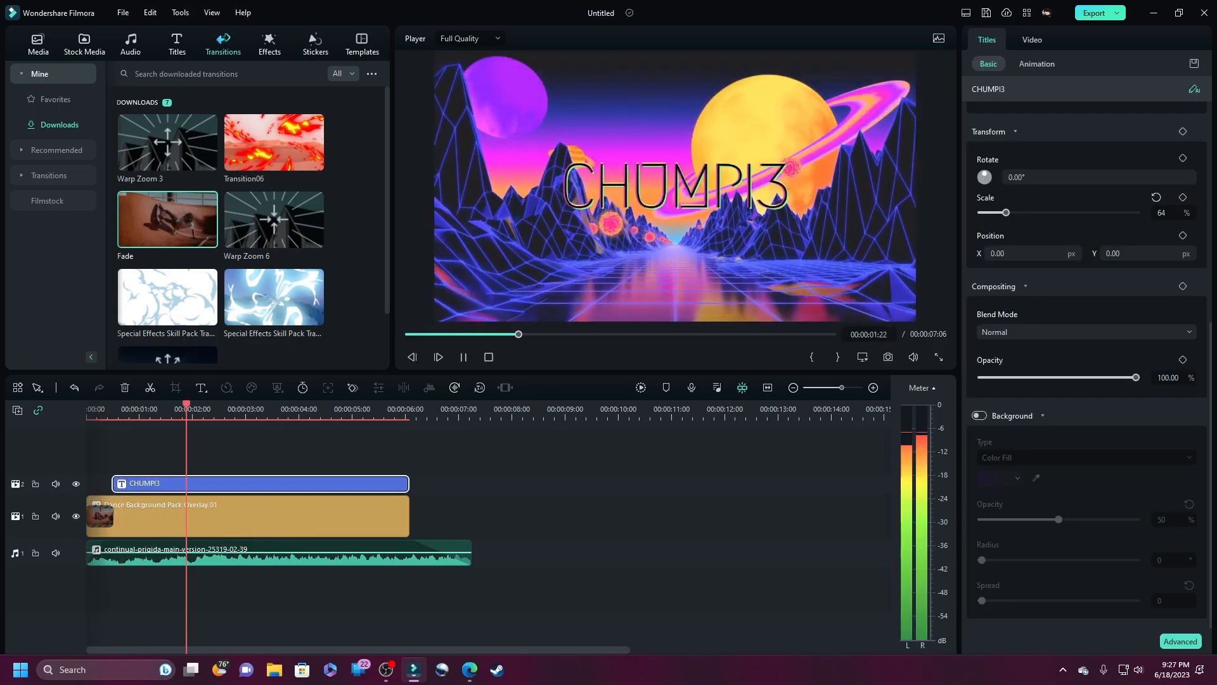
left_click_drag(113, 483, 118, 483)
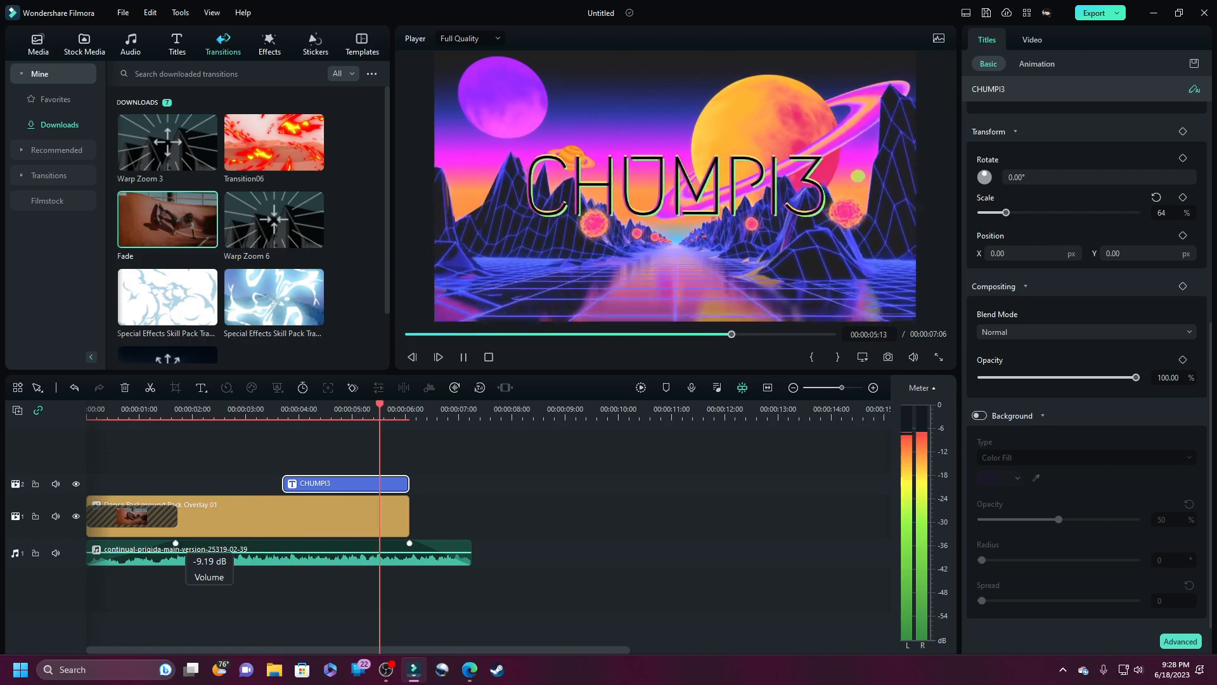
Review the fade-in and title timing, and extend the CHUMPI3 title to start at about 3.1 seconds.
key("space")
left_click(259, 410)
left_click_drag(258, 409, 182, 410)
key("space")
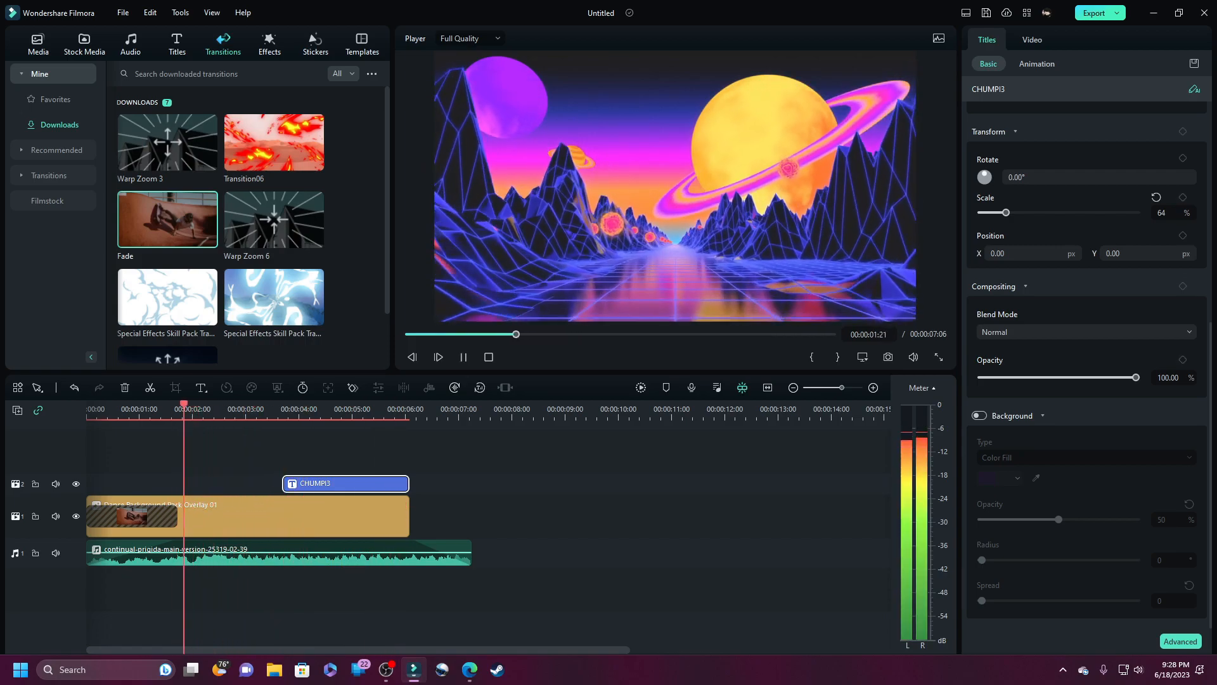
left_click_drag(282, 410, 169, 410)
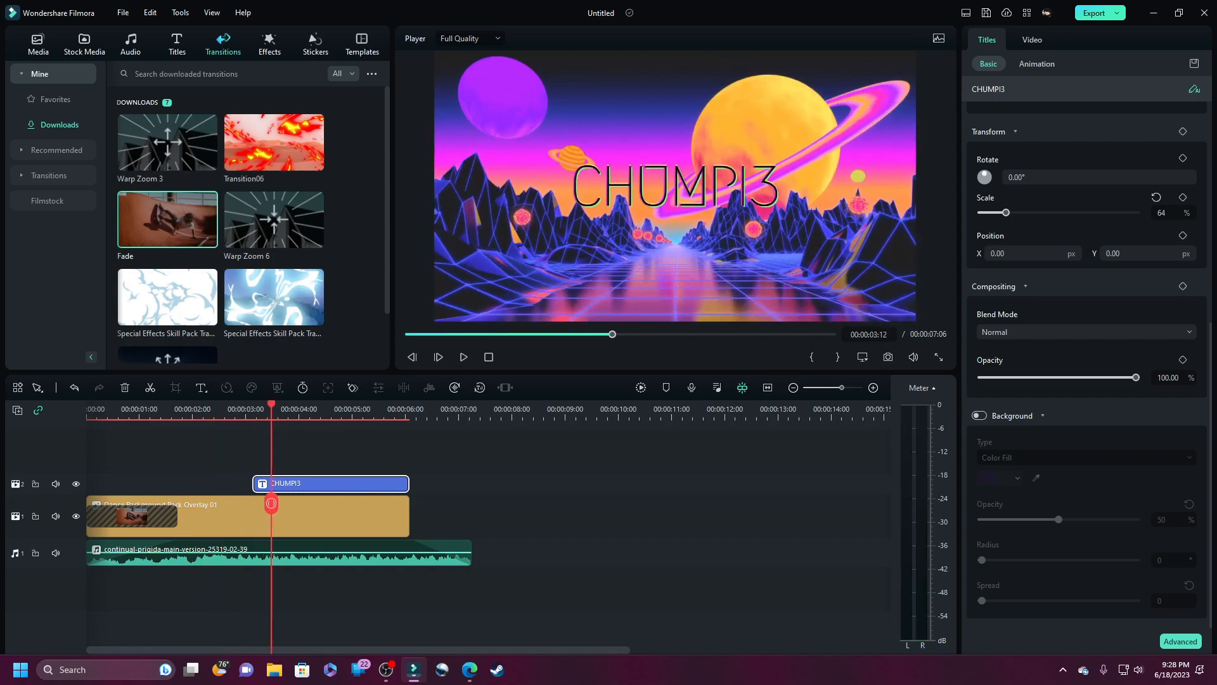
key("space")
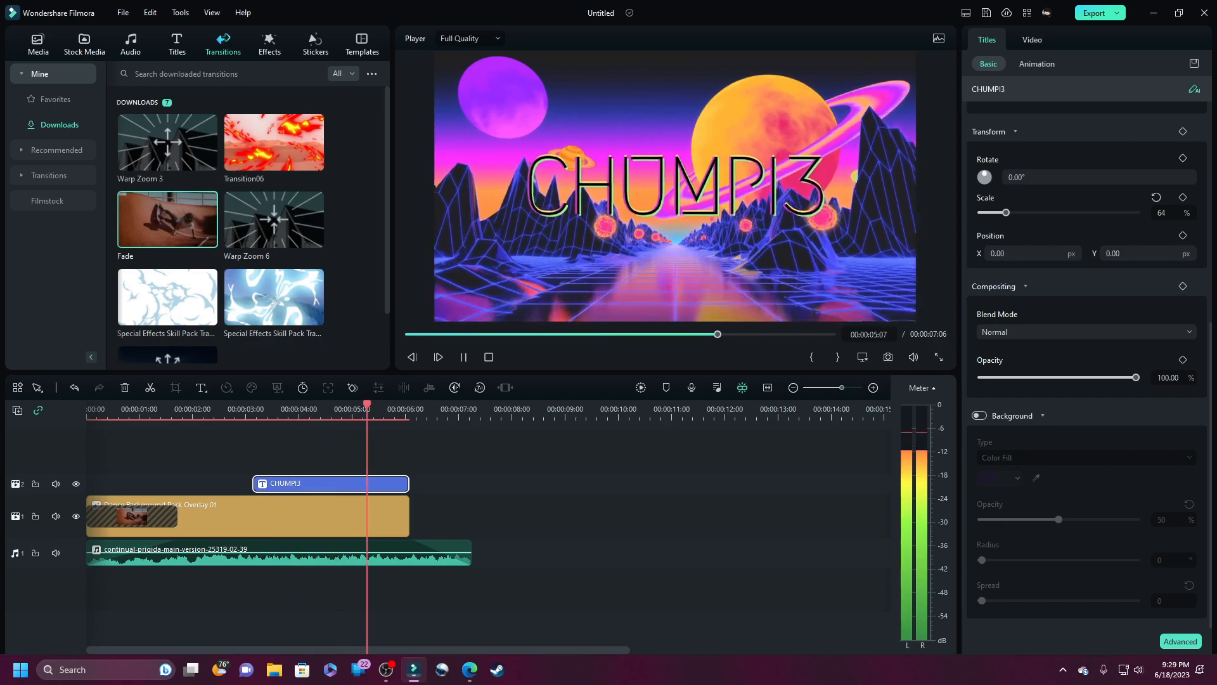
Extend the background to the end of the music and add a Fade transition lasting 00:00:01:04 at its end.
left_click(439, 517)
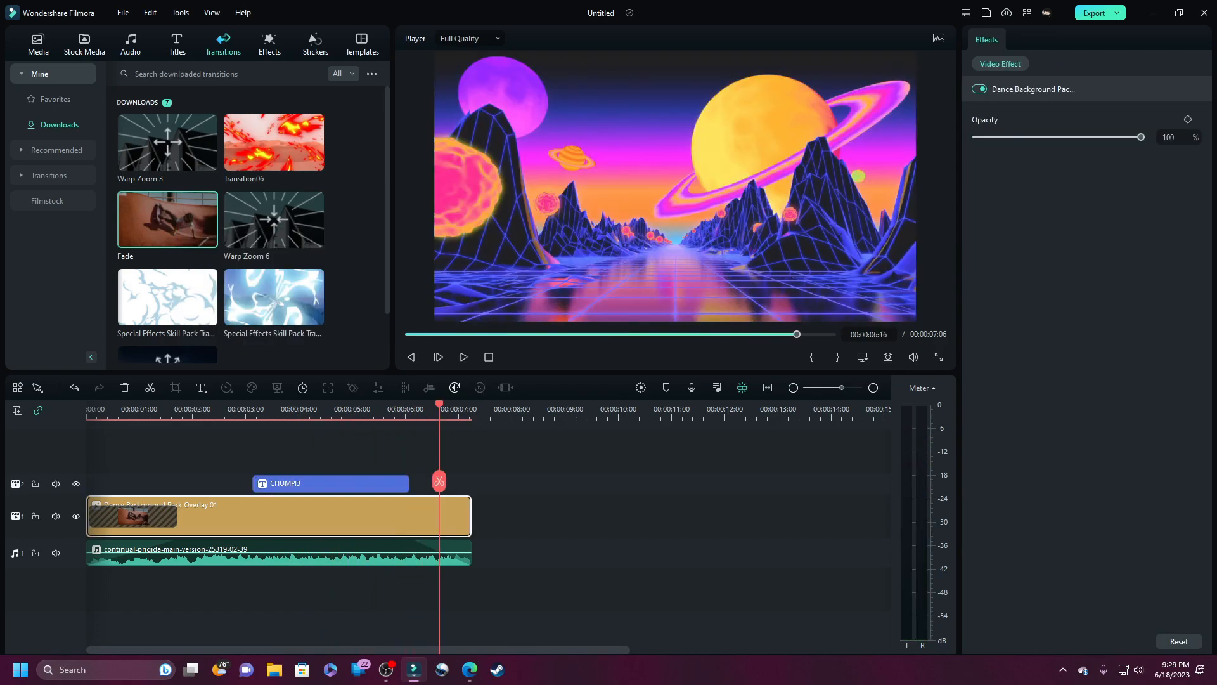
left_click_drag(419, 514, 412, 517)
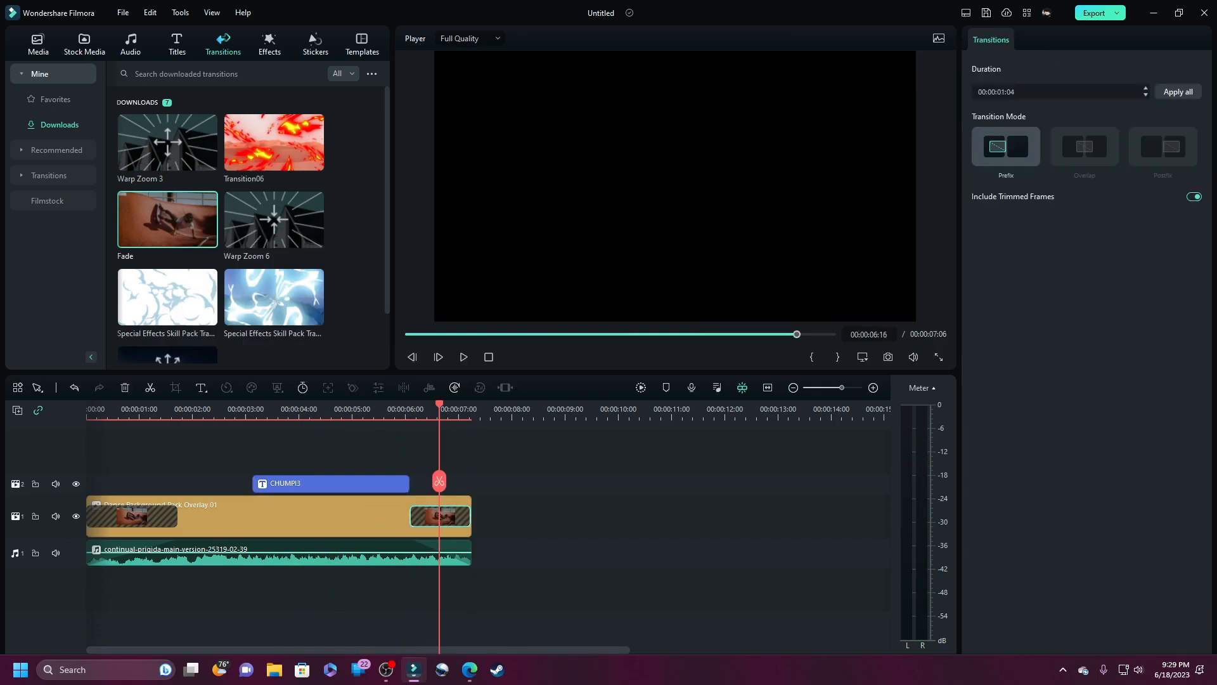